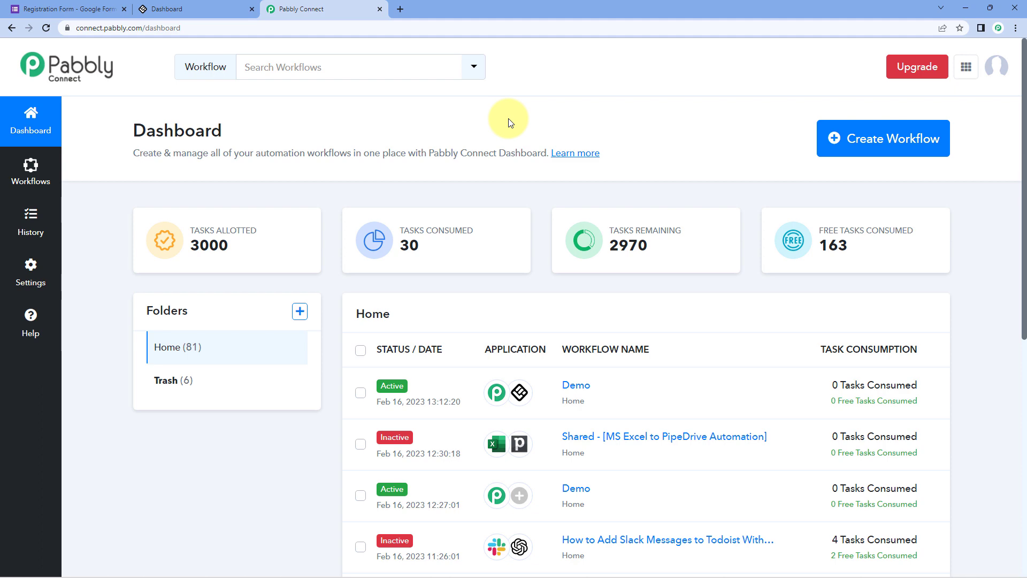
# - Create a workflow named 'Google Forms to LearnWorlds' from the Create Workflow dialog
pyautogui.click(851, 131)
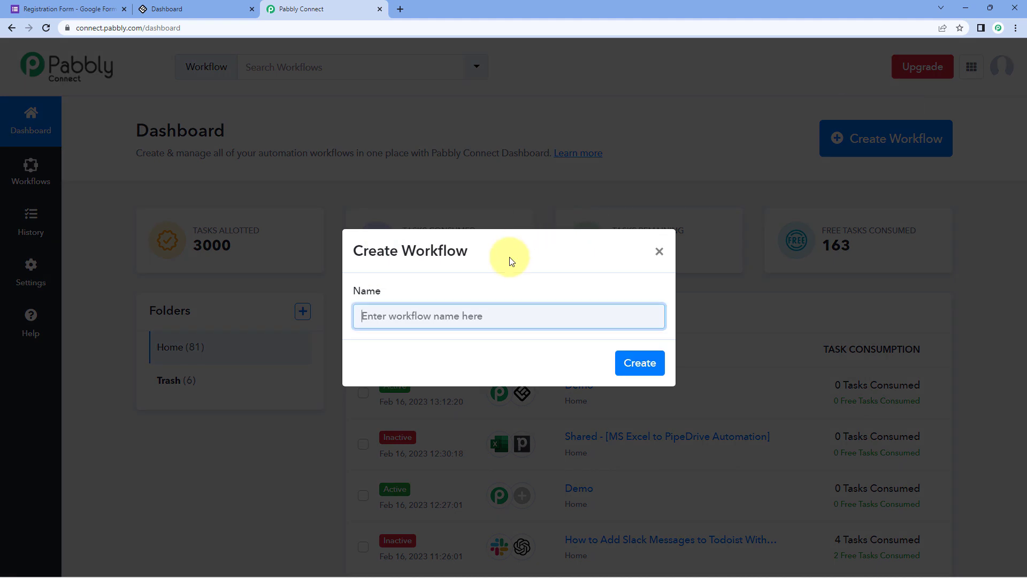
pyautogui.write('Google Forms to LearnWorlds')
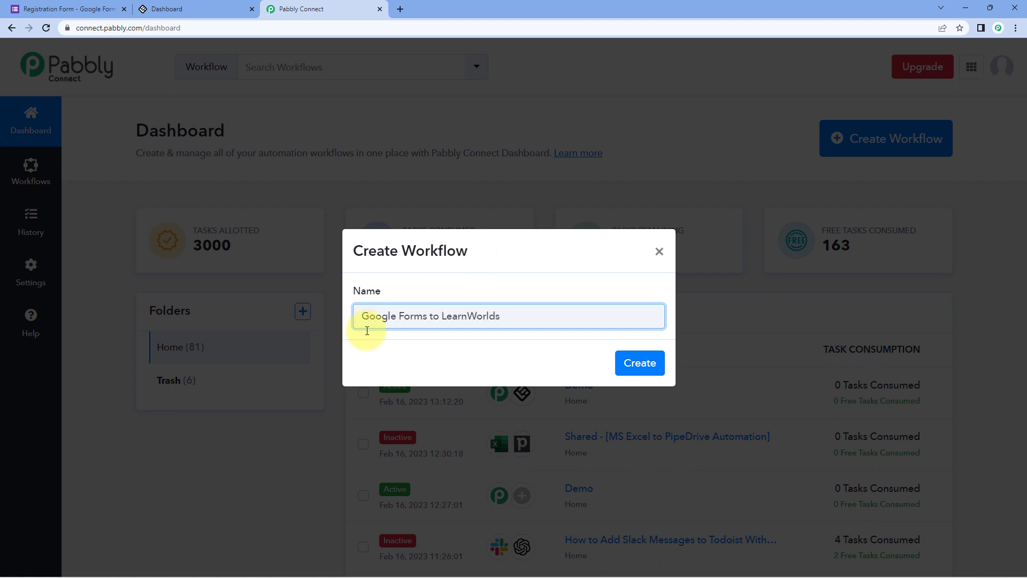
pyautogui.click(653, 369)
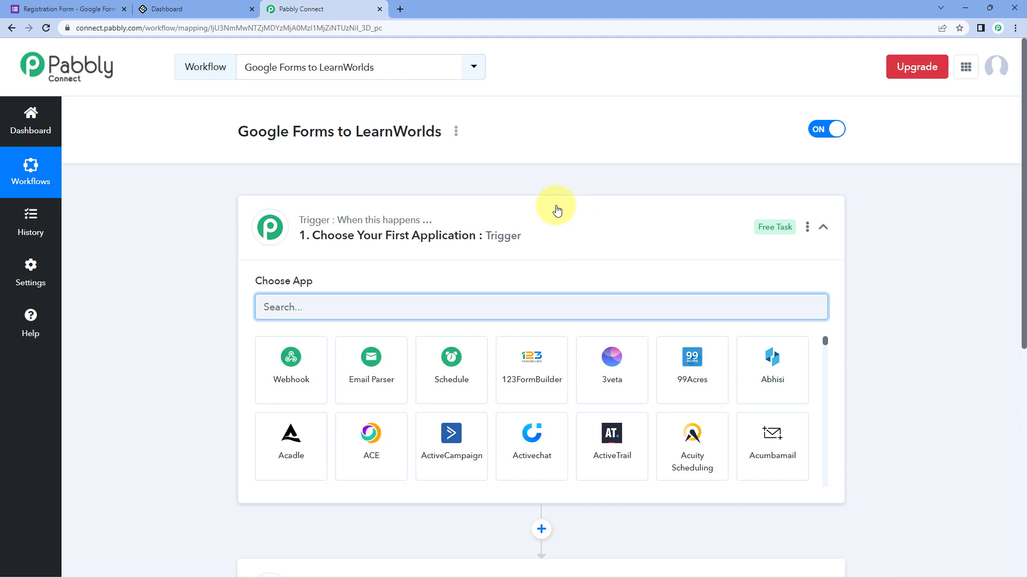
pyautogui.click(557, 210)
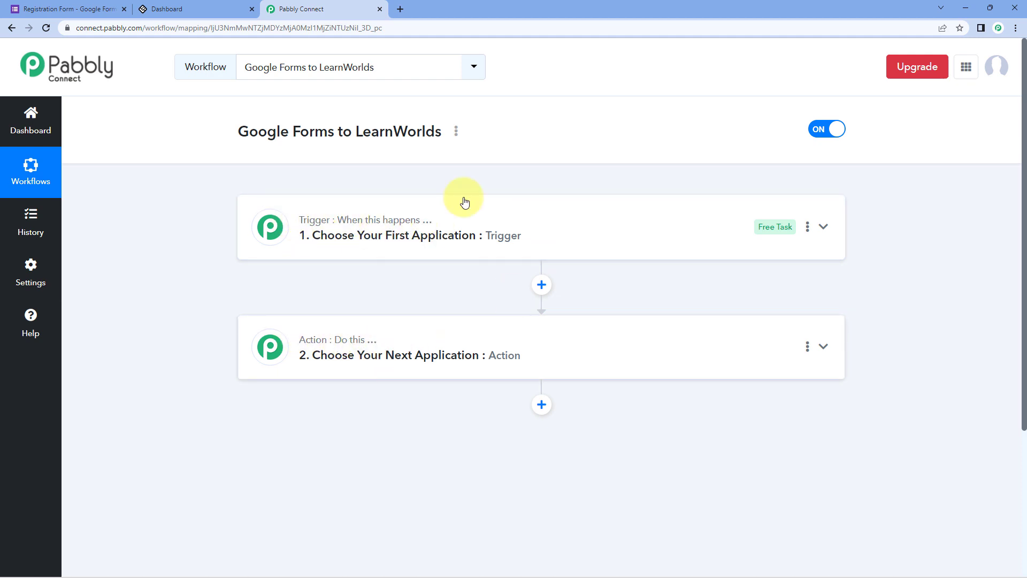
pyautogui.click(509, 217)
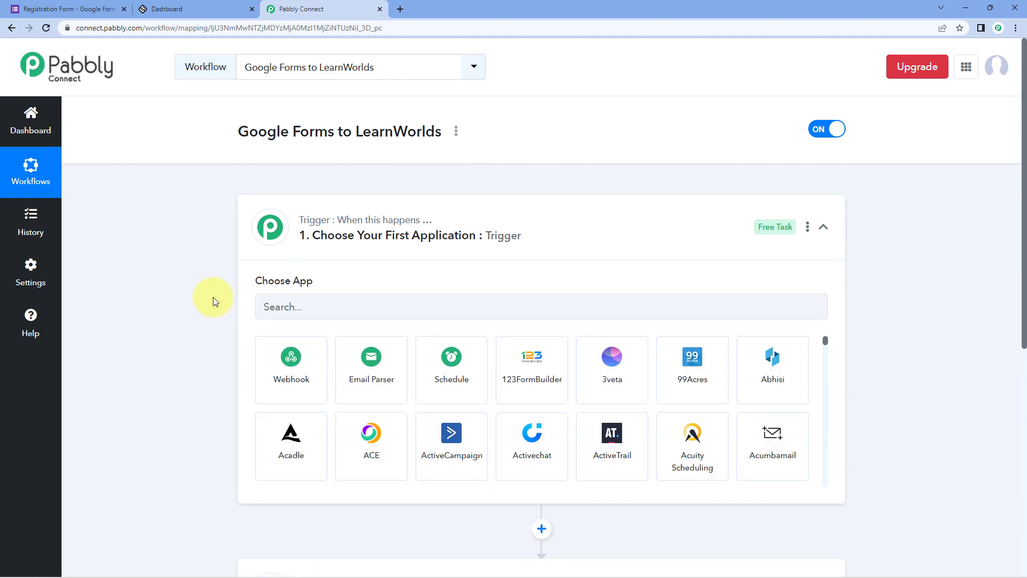
pyautogui.click(100, 5)
pyautogui.scroll(1, 222, 166)
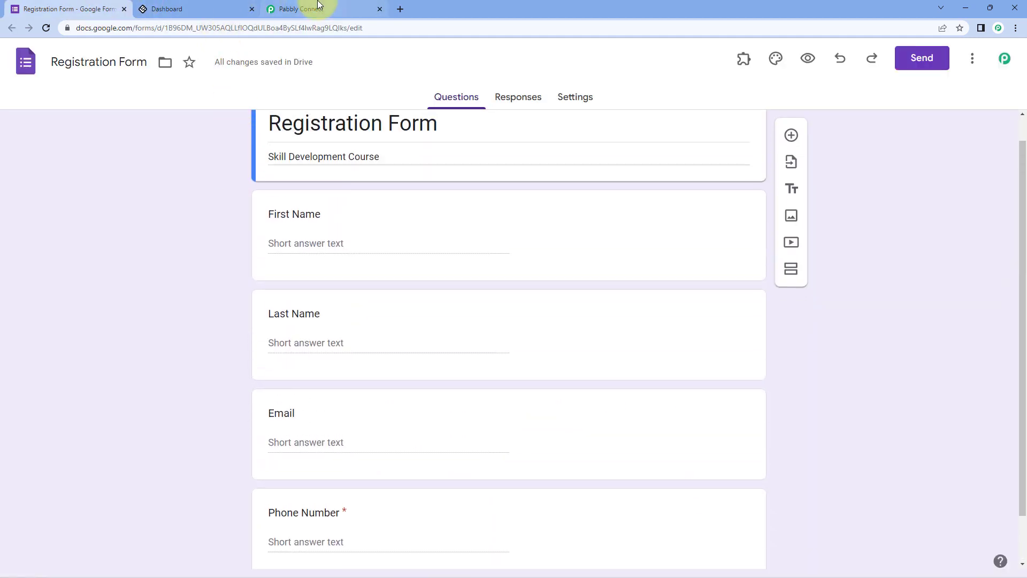
pyautogui.click(320, 9)
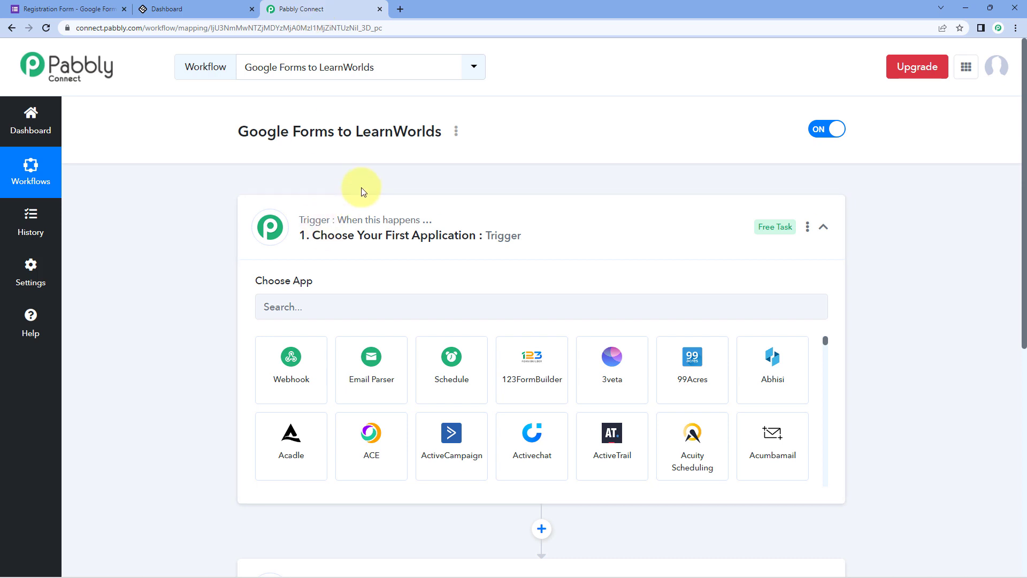
pyautogui.click(62, 12)
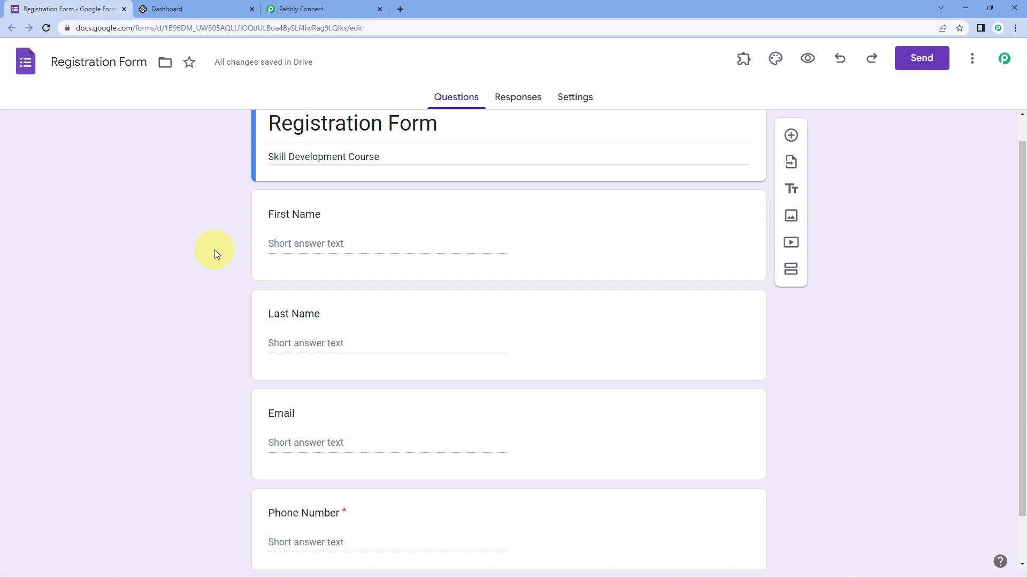
pyautogui.click(341, 10)
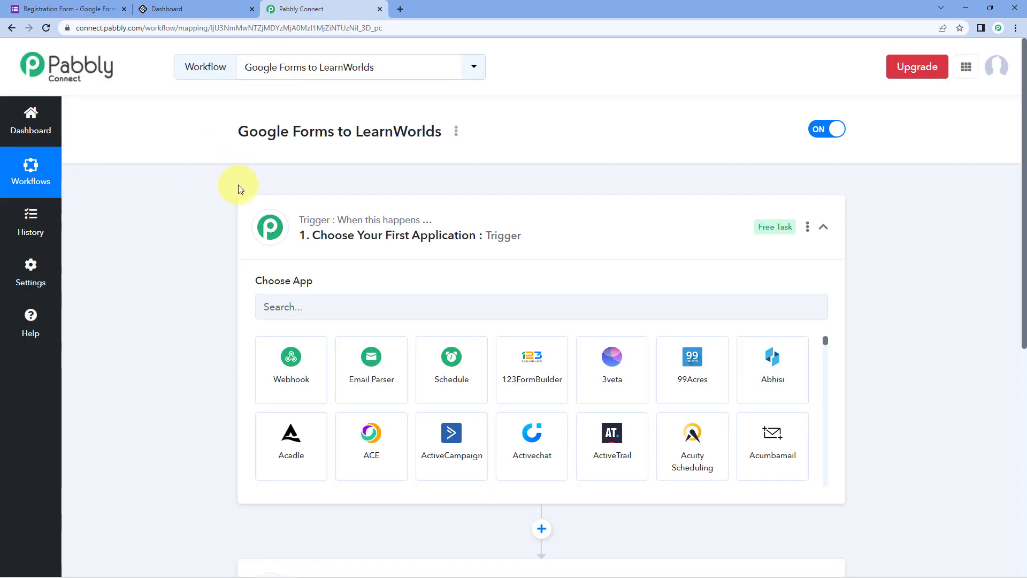
pyautogui.scroll(-2, 228, 199)
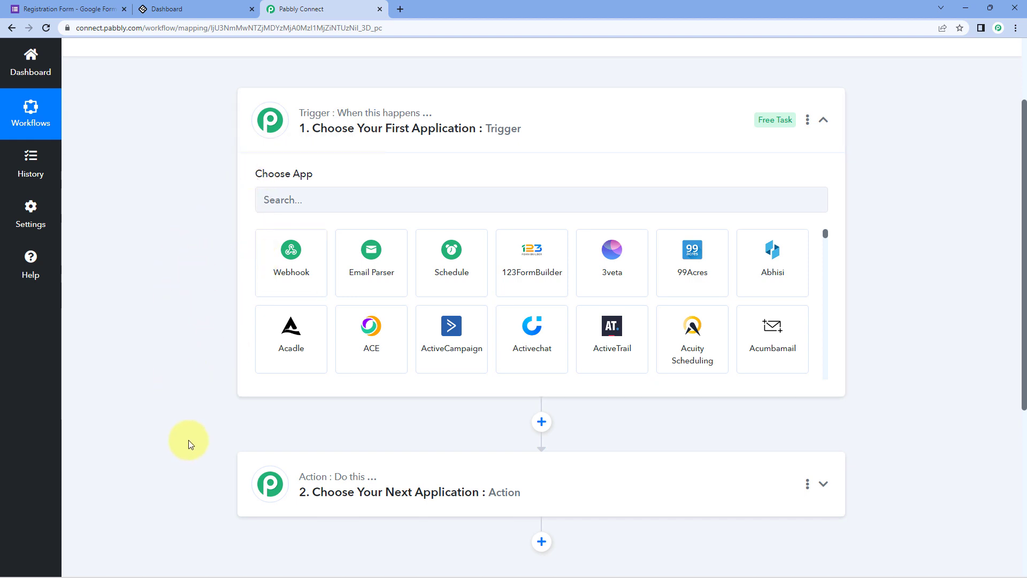
# - Set the trigger app to Google Forms with the New Response Received event
pyautogui.click(316, 203)
pyautogui.write('Google Forms')
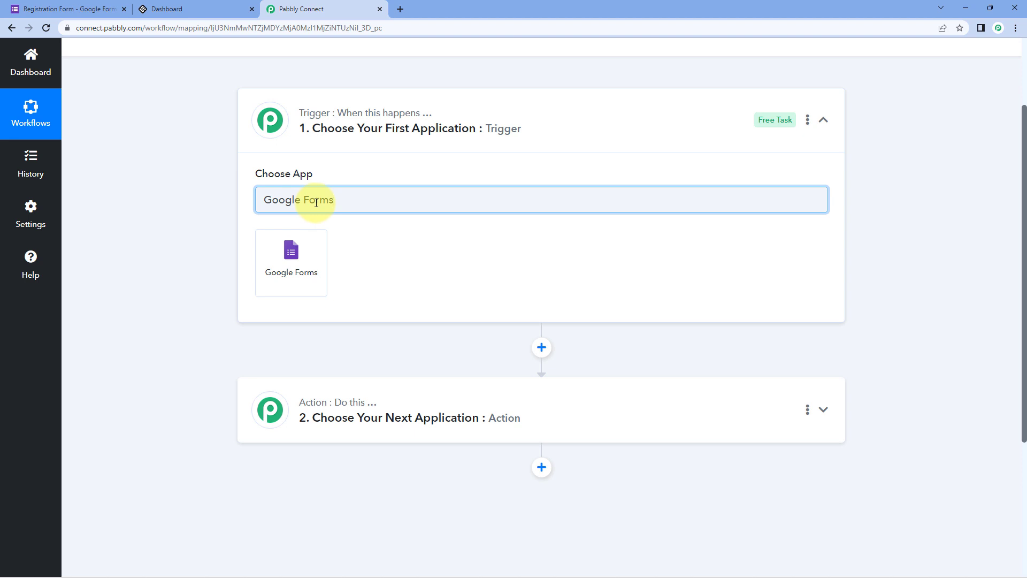
pyautogui.click(314, 246)
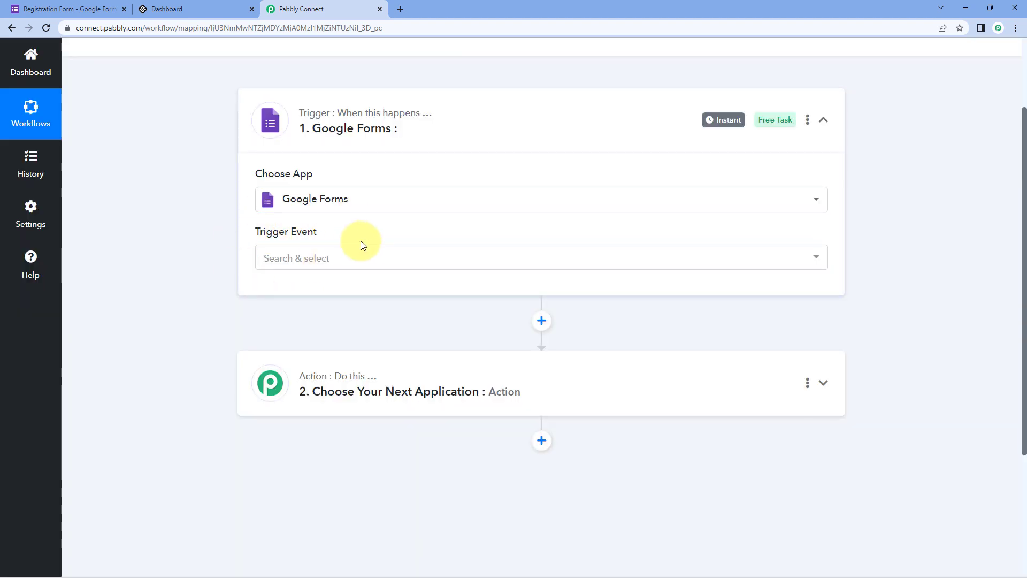
pyautogui.click(351, 259)
pyautogui.scroll(-1, 321, 267)
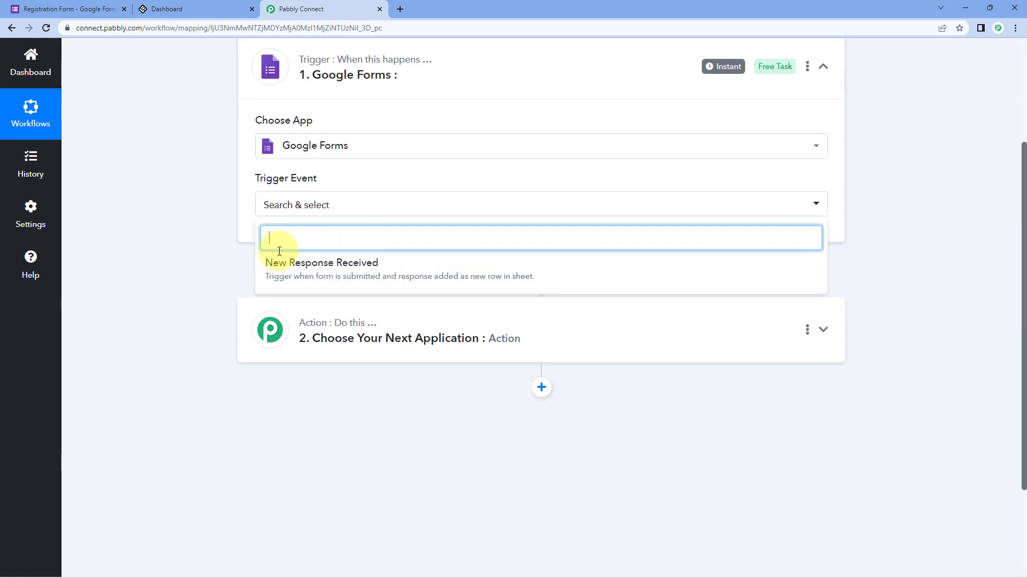
pyautogui.click(386, 265)
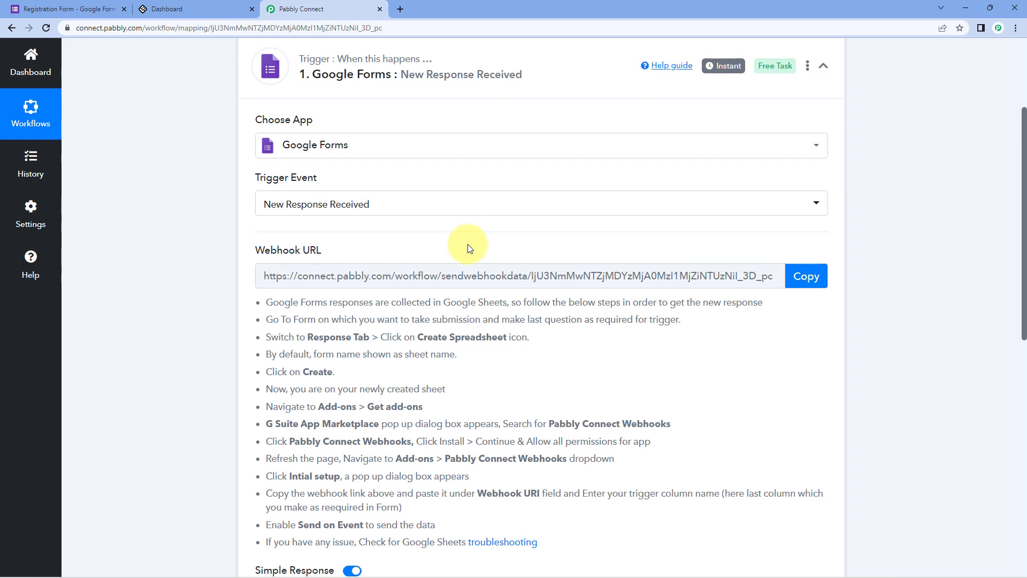
# - Copy the trigger's webhook URL and switch to the Registration Form
pyautogui.scroll(-2, 465, 245)
pyautogui.moveTo(267, 196); pyautogui.dragTo(550, 435)
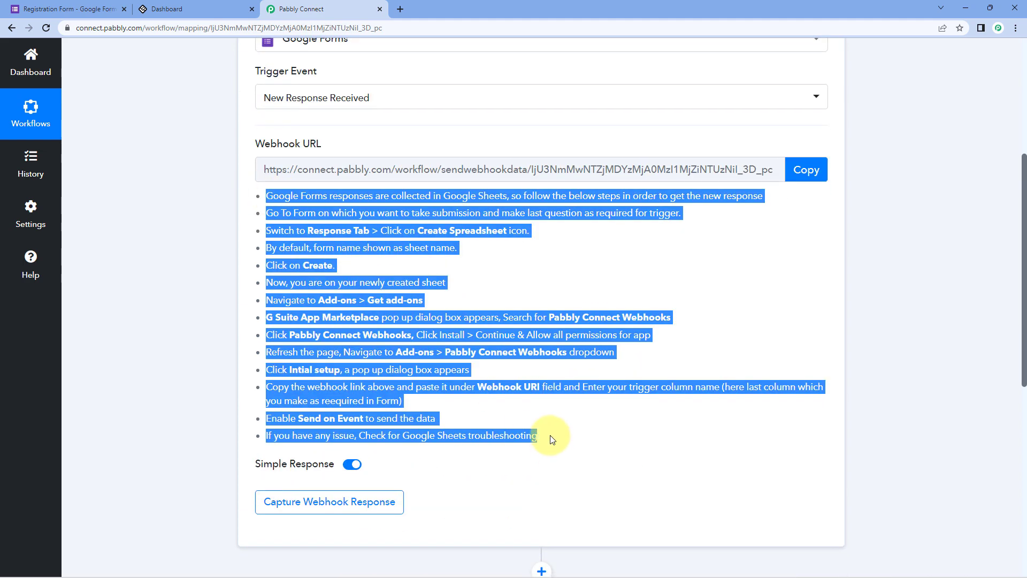
pyautogui.click(756, 262)
pyautogui.click(818, 173)
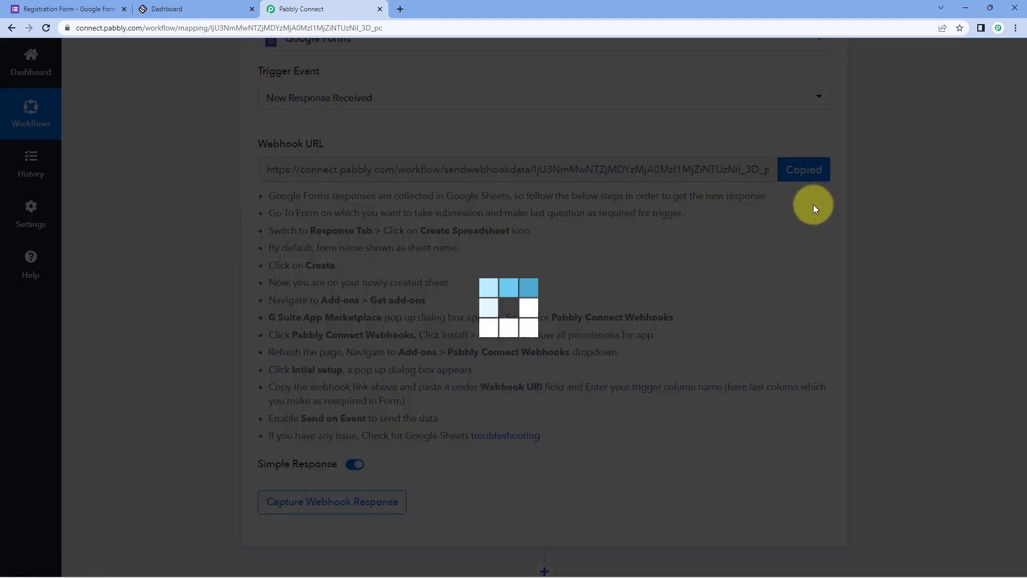
pyautogui.click(86, 9)
pyautogui.scroll(1, 199, 195)
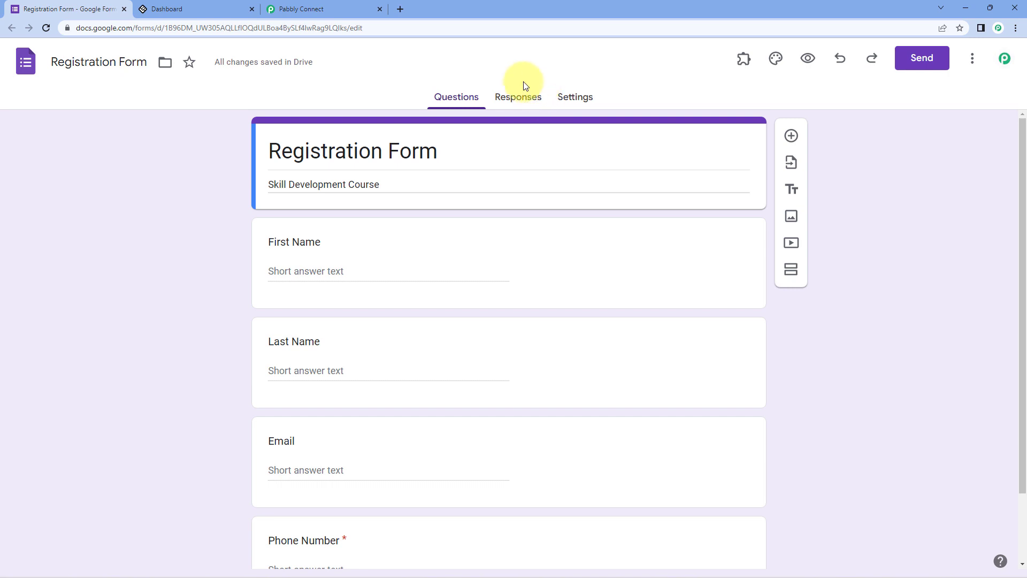
# - Link the form's responses to a new Registration Form (Responses) spreadsheet via Link to Sheets
pyautogui.click(521, 99)
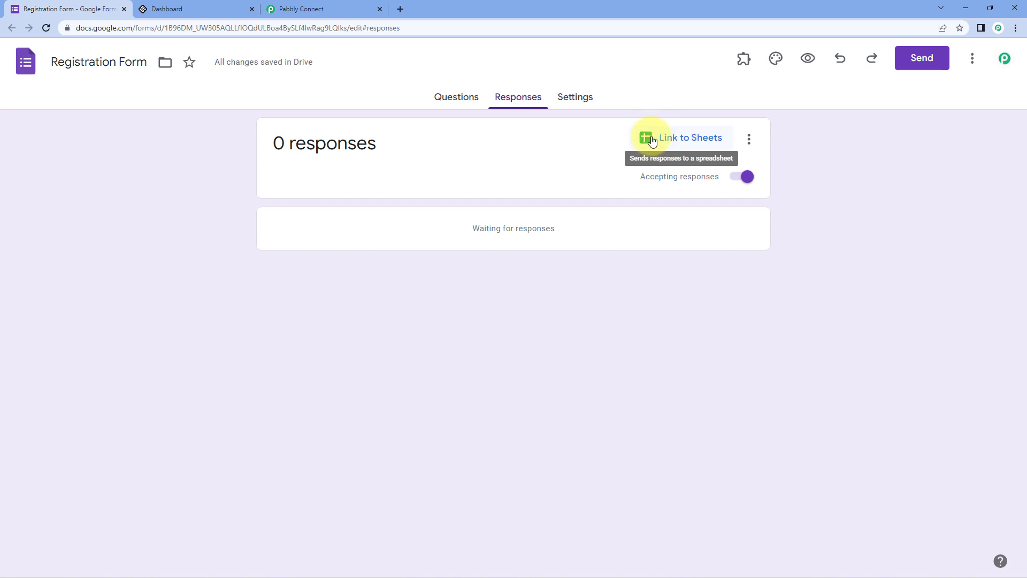
pyautogui.click(651, 141)
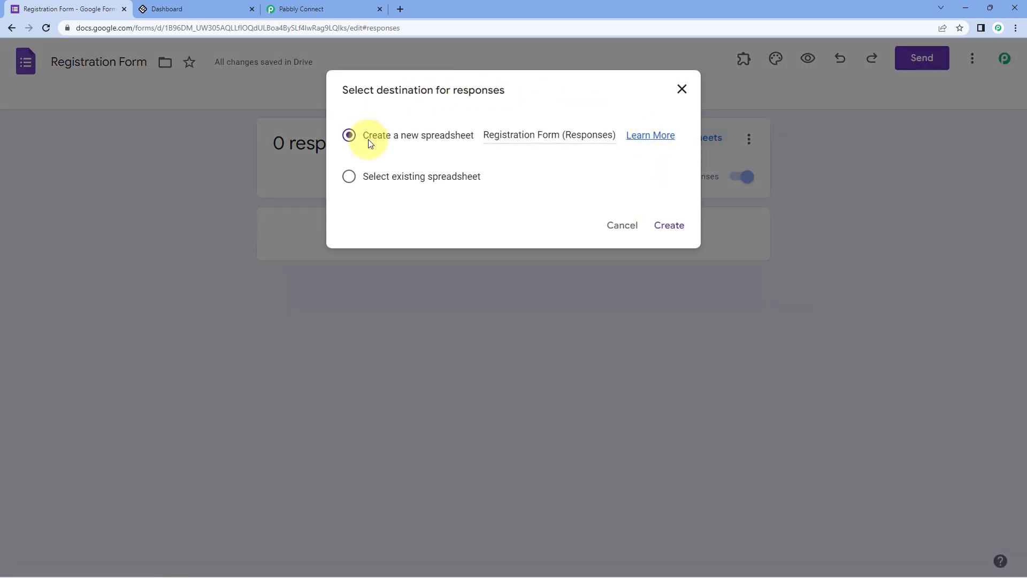
pyautogui.click(669, 225)
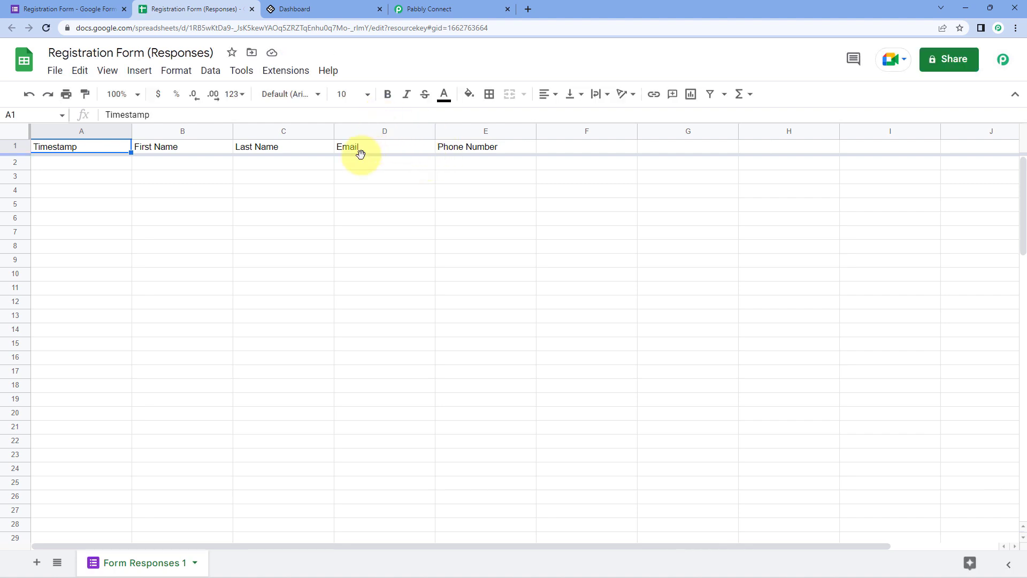
pyautogui.click(59, 7)
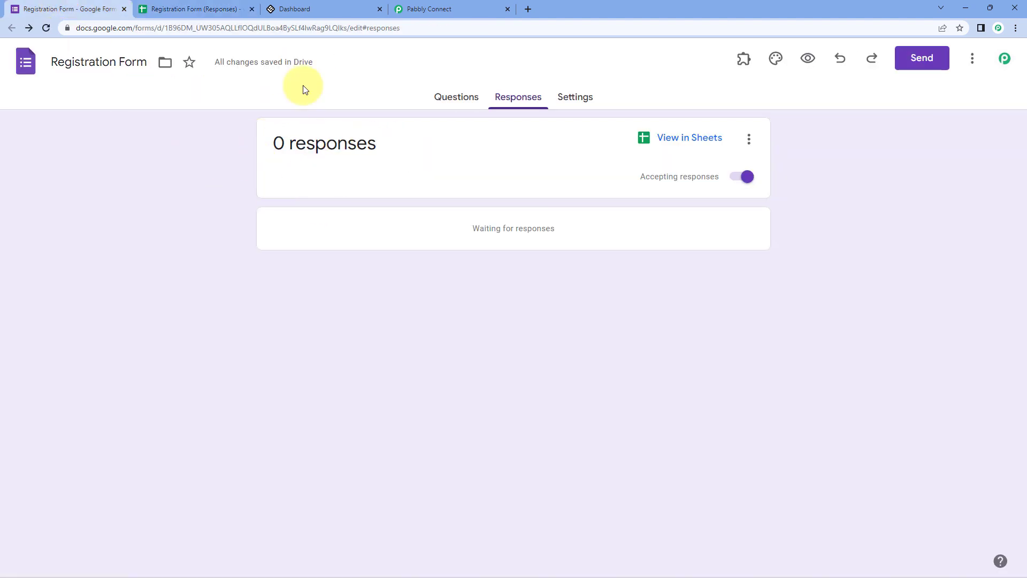
# - Check the webhook URL in Pabbly Connect, then return to the responses spreadsheet
pyautogui.click(200, 9)
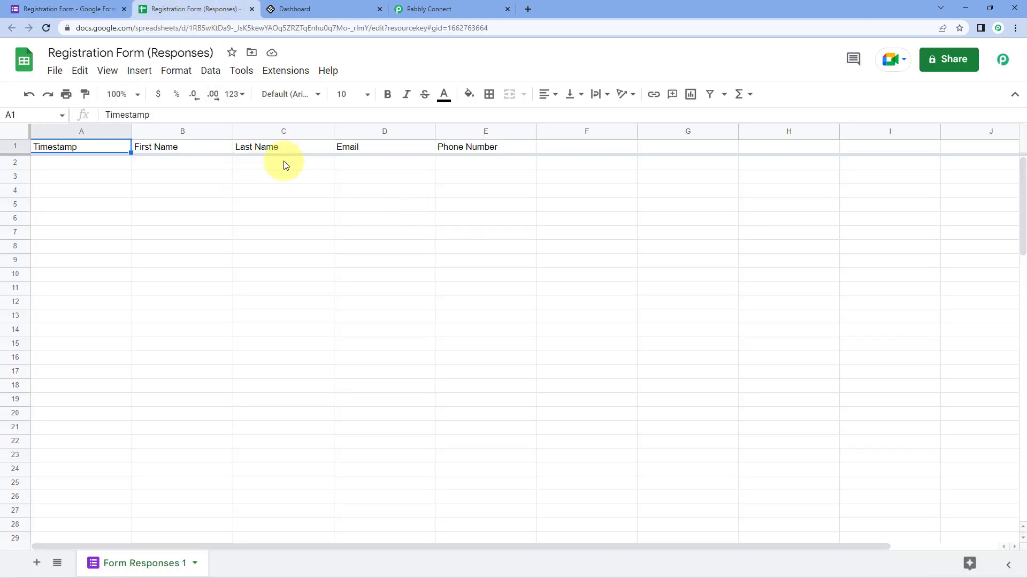
pyautogui.click(434, 8)
pyautogui.click(230, 9)
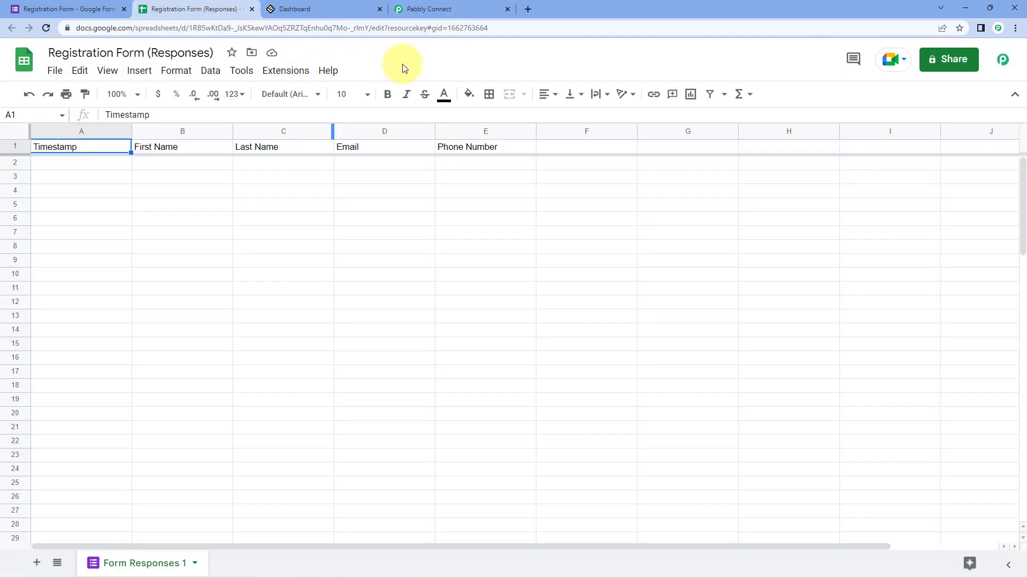
pyautogui.click(435, 9)
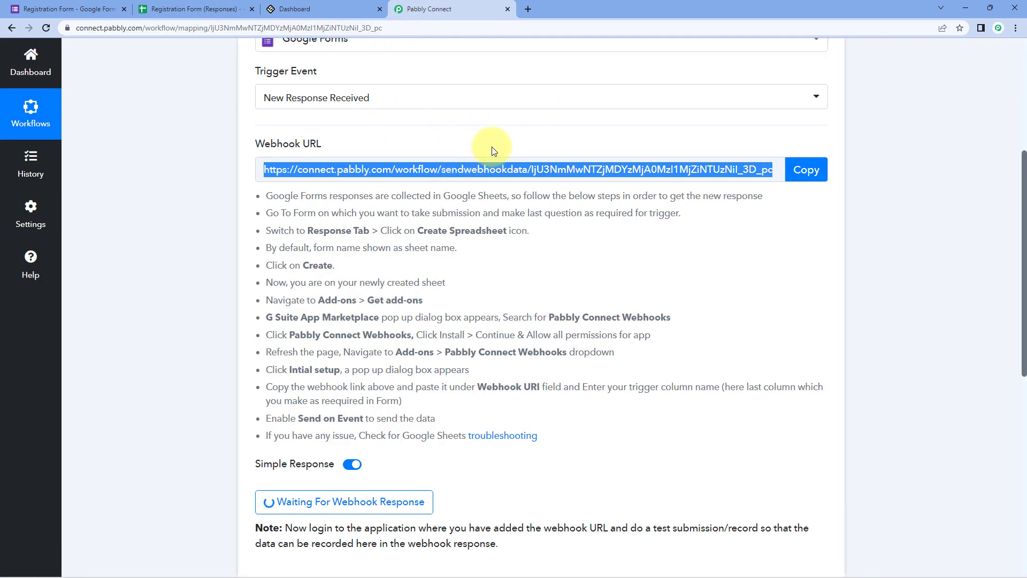
pyautogui.click(217, 8)
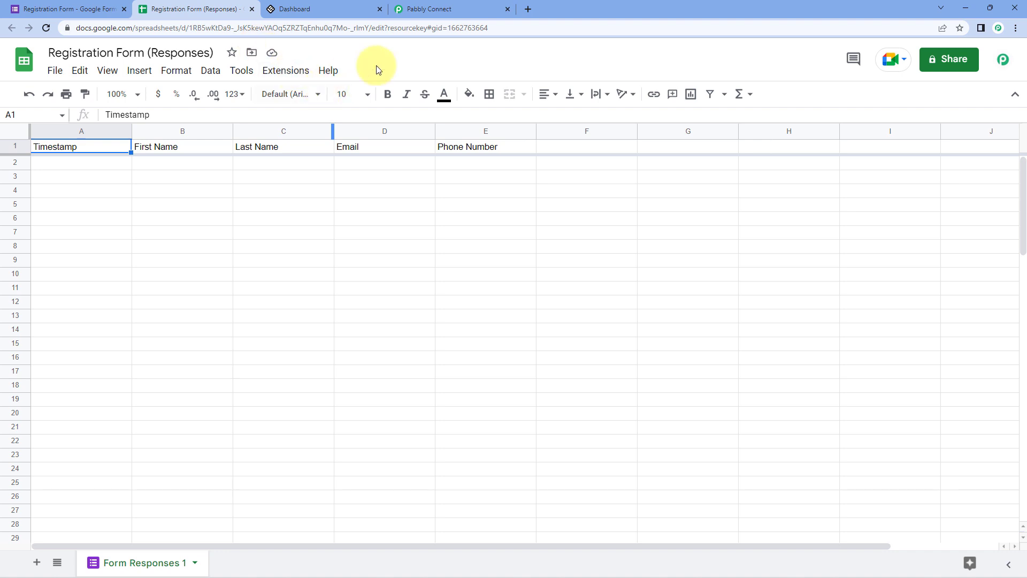
# - Search the Workspace Marketplace for Pabbly Connect Webhooks and confirm it shows Installed
pyautogui.click(286, 70)
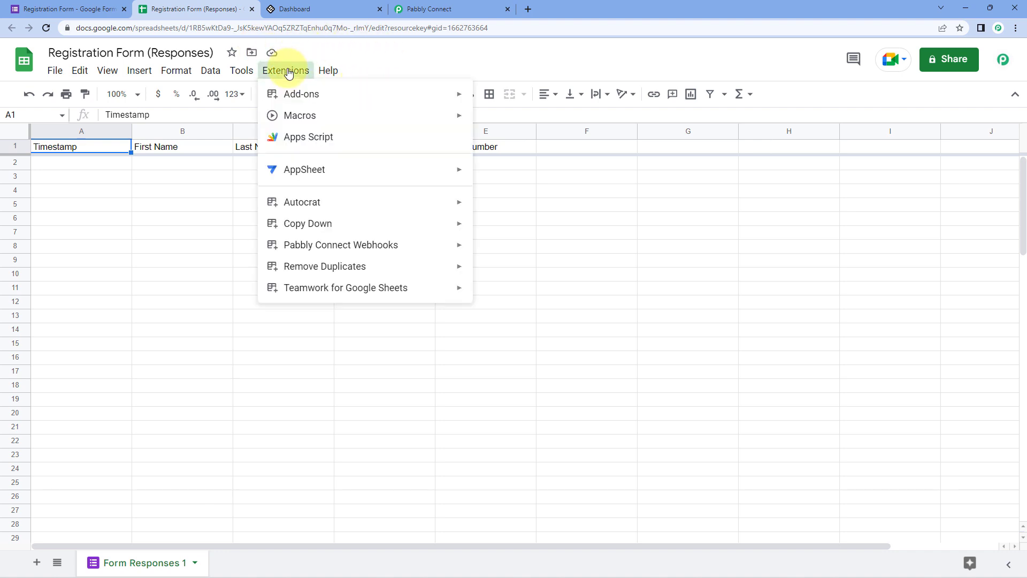
pyautogui.moveTo(309, 94)
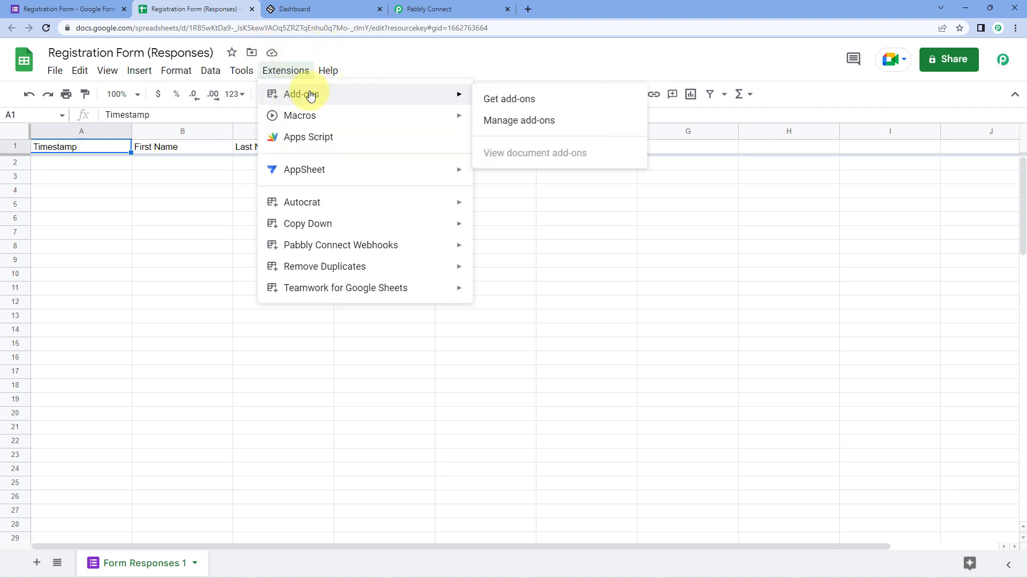
pyautogui.click(544, 103)
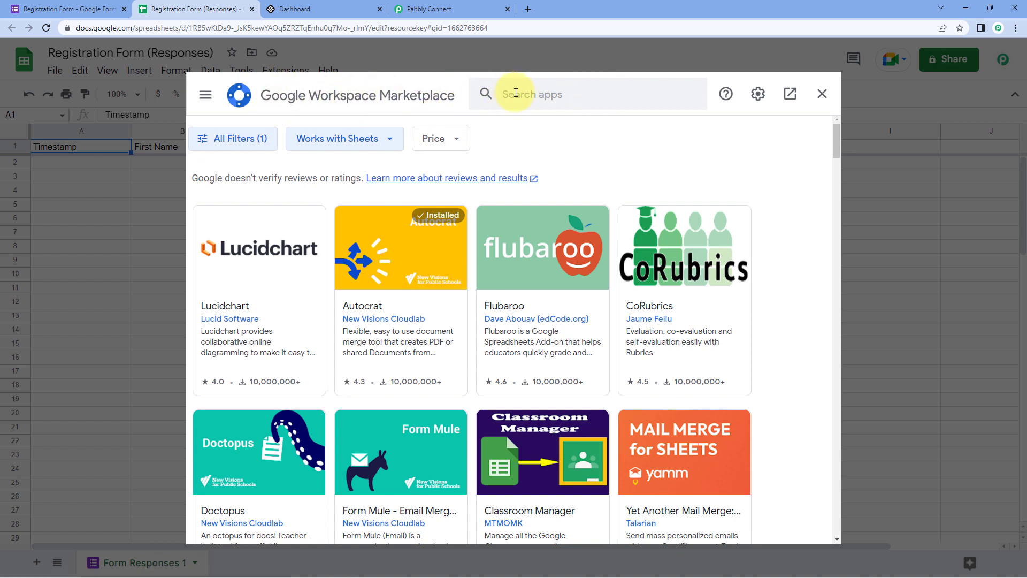
pyautogui.click(503, 94)
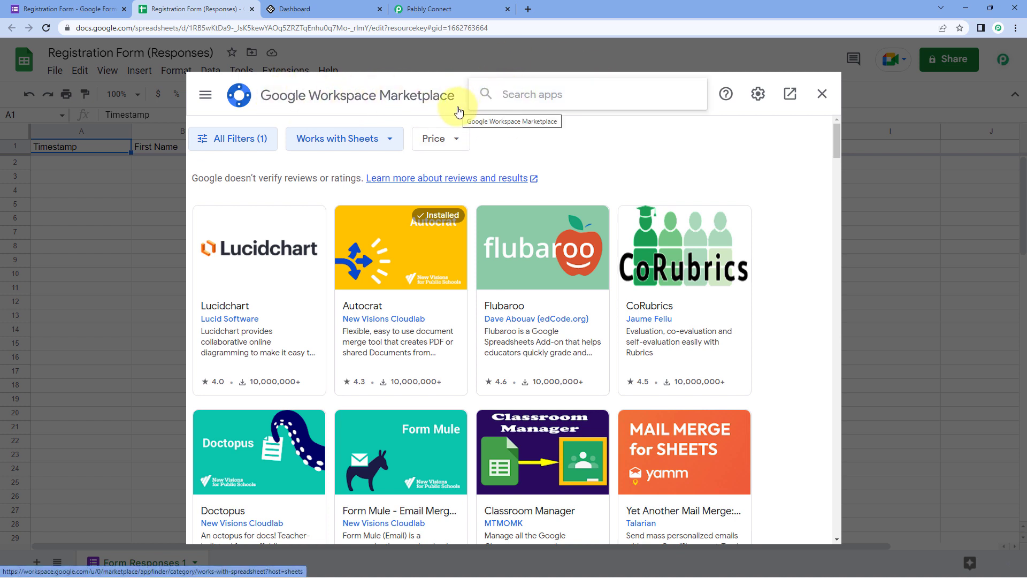
pyautogui.write('Pabbly')
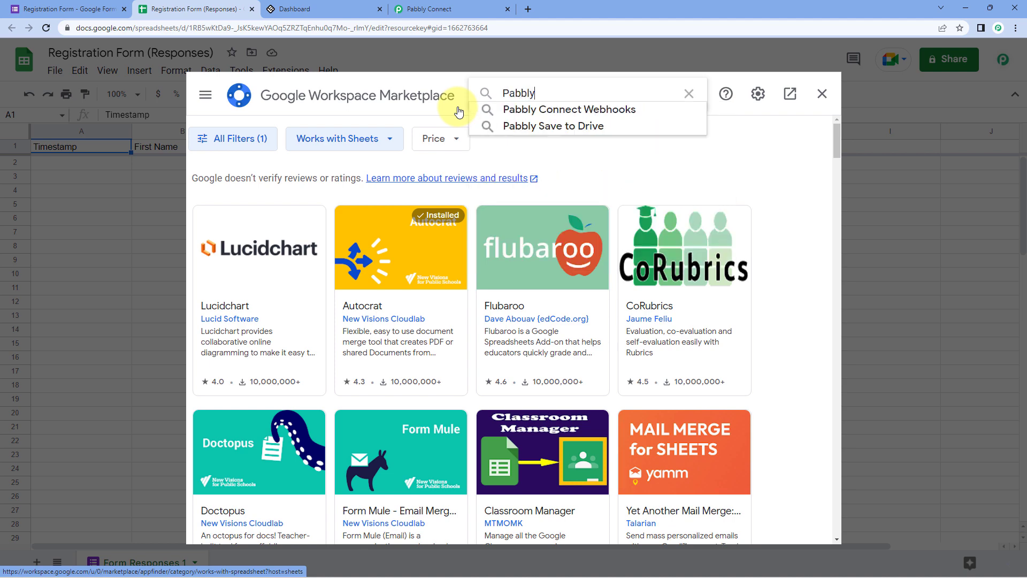
pyautogui.press('Down')
pyautogui.press('Return')
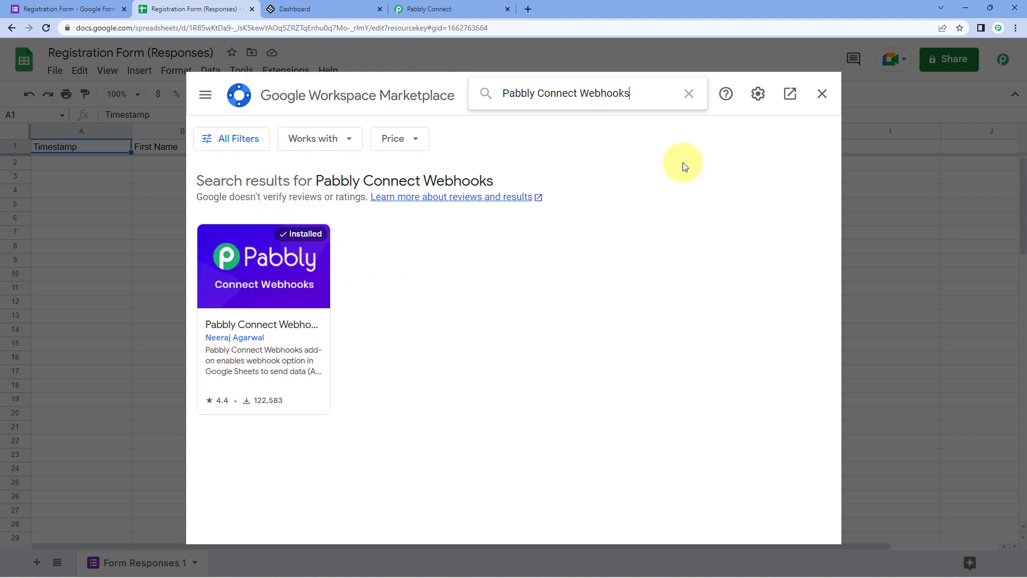
pyautogui.click(827, 96)
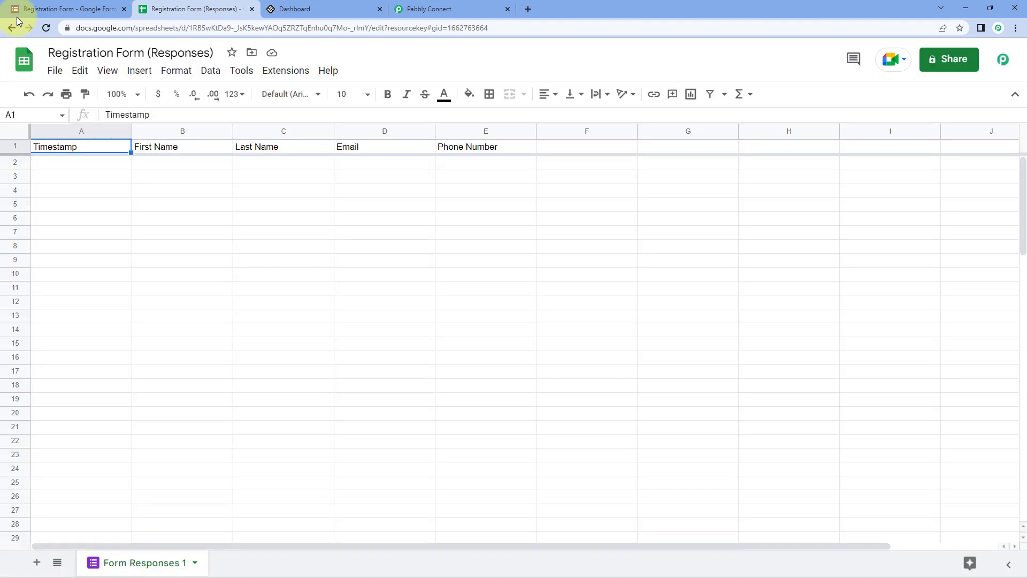
# - Reload the sheet and open Pabbly Connect Webhooks Initial Setup for Form Responses 1
pyautogui.click(46, 27)
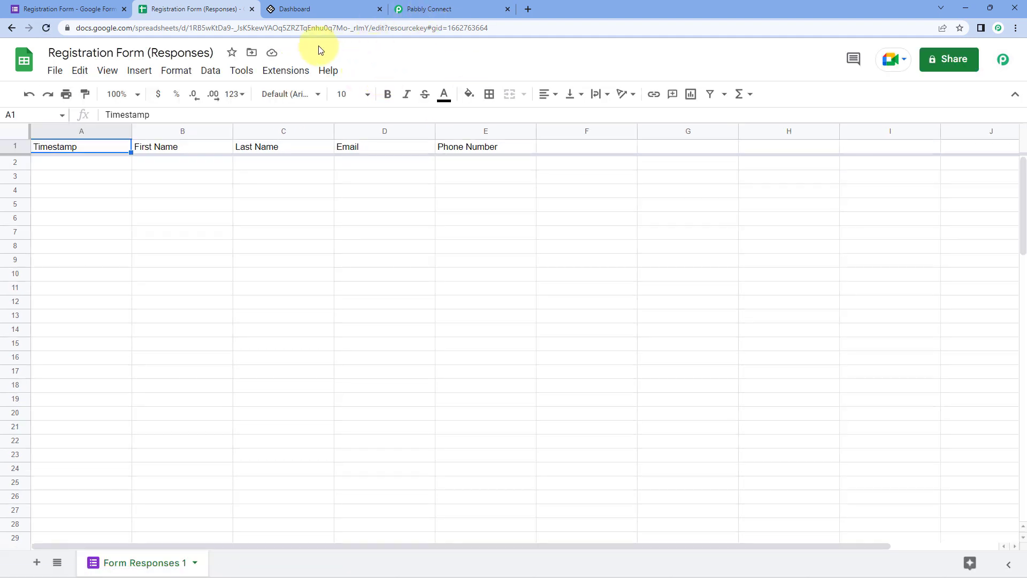
pyautogui.click(291, 77)
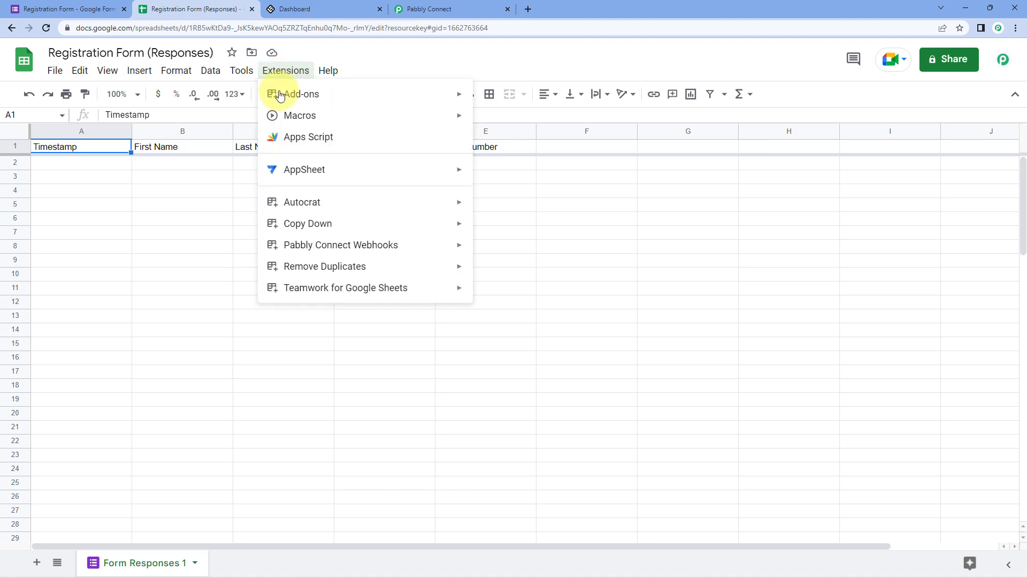
pyautogui.moveTo(386, 248)
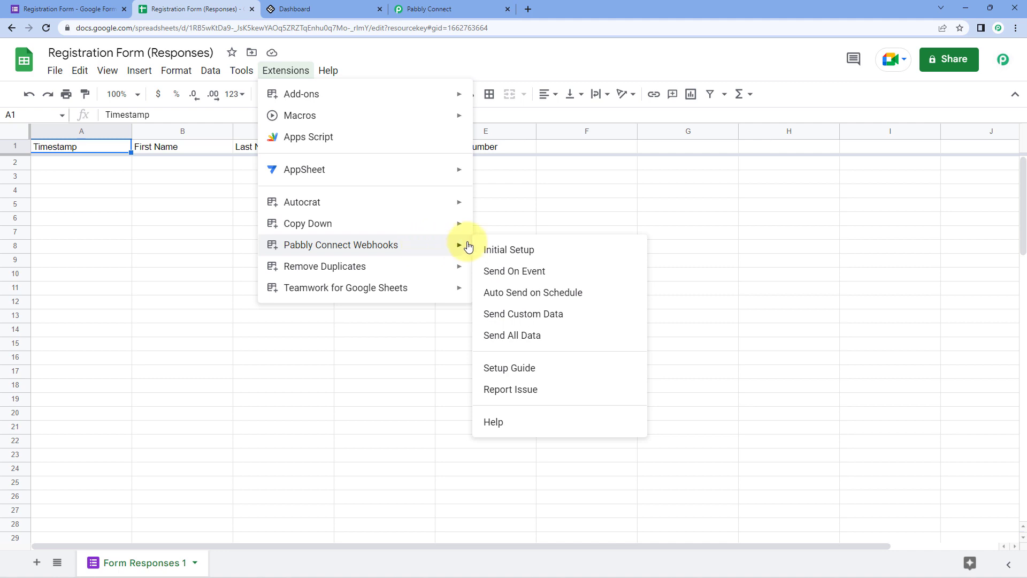
pyautogui.click(558, 250)
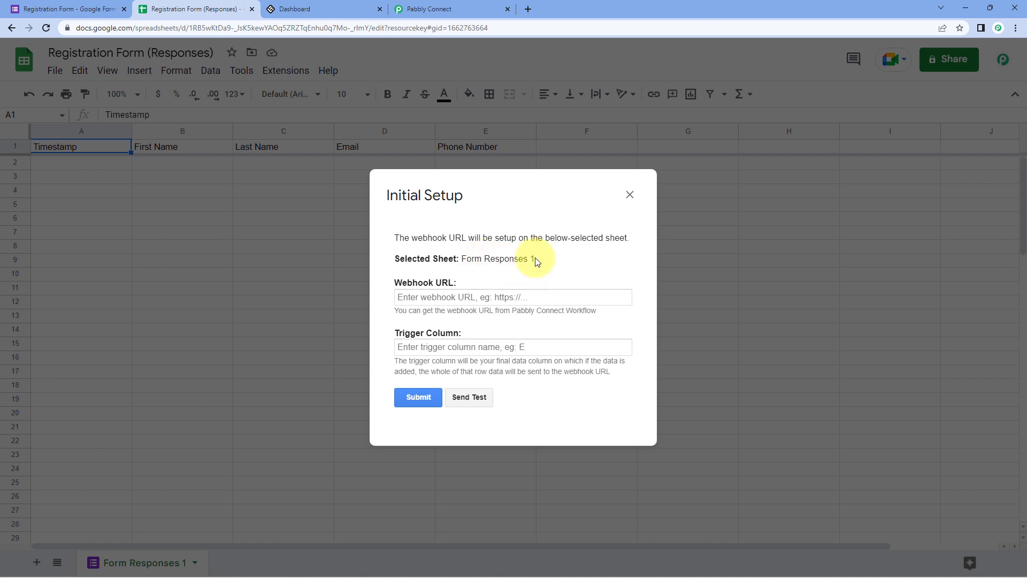
pyautogui.moveTo(460, 259); pyautogui.dragTo(537, 262)
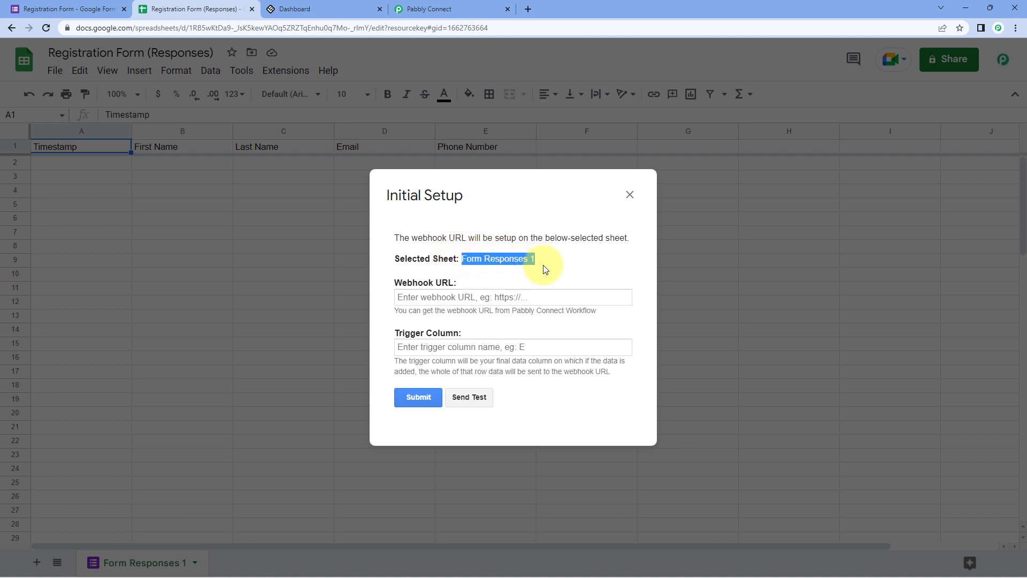
pyautogui.click(545, 268)
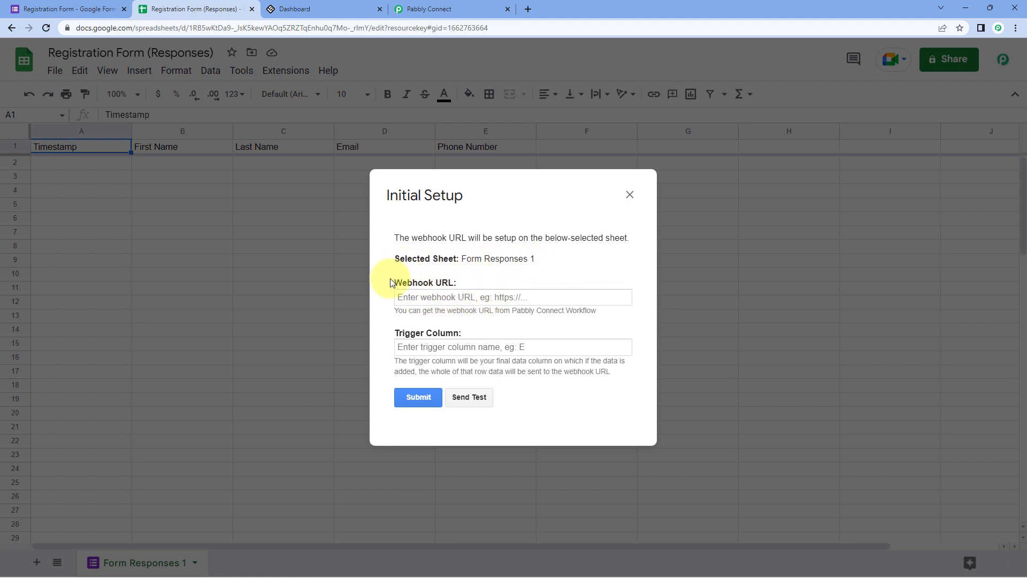
# - Paste the workflow's copied webhook URL into the setup's Webhook URL field
pyautogui.click(438, 6)
pyautogui.click(793, 173)
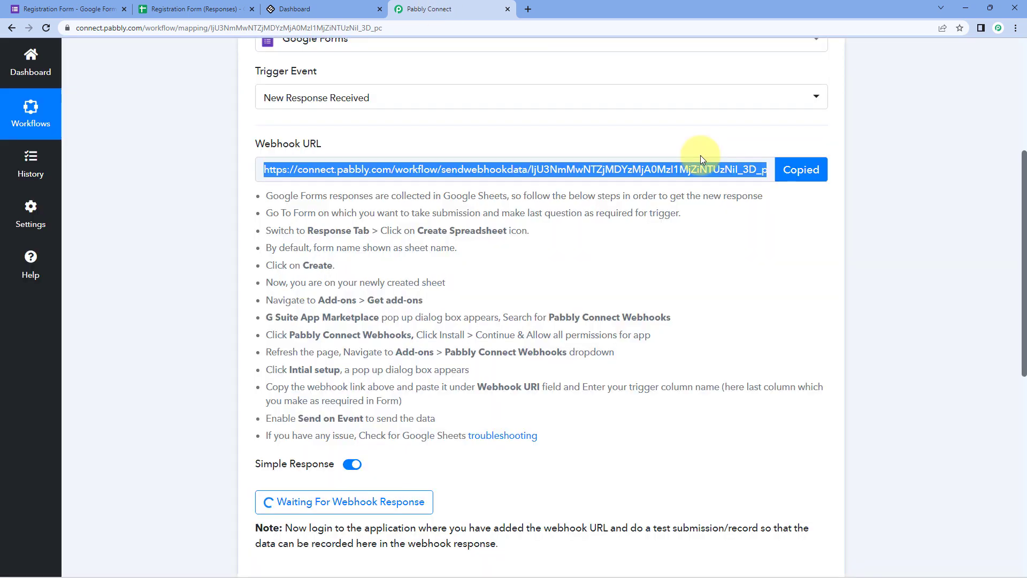
pyautogui.click(193, 9)
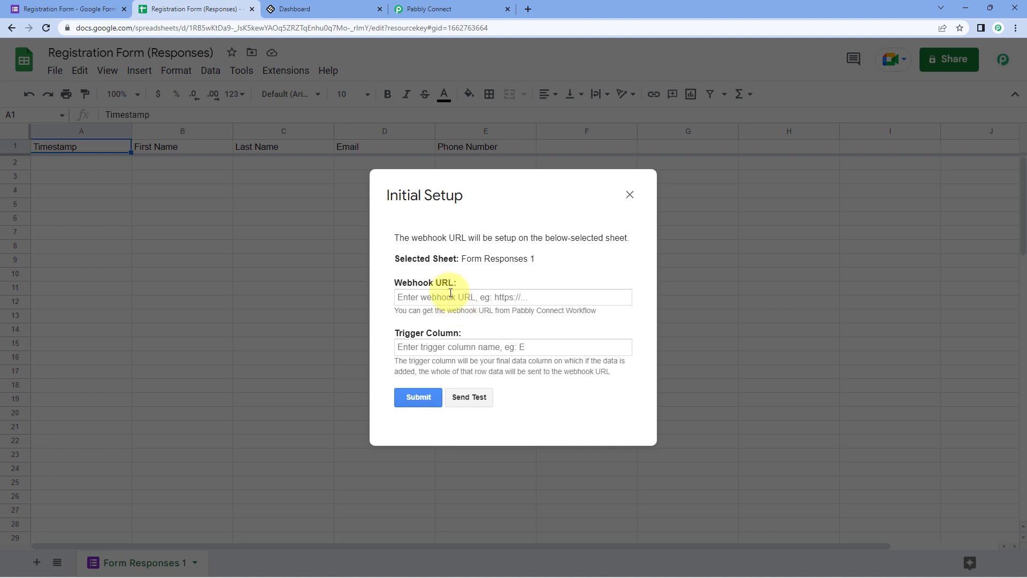
pyautogui.rightClick(455, 298)
pyautogui.click(456, 383)
pyautogui.click(468, 329)
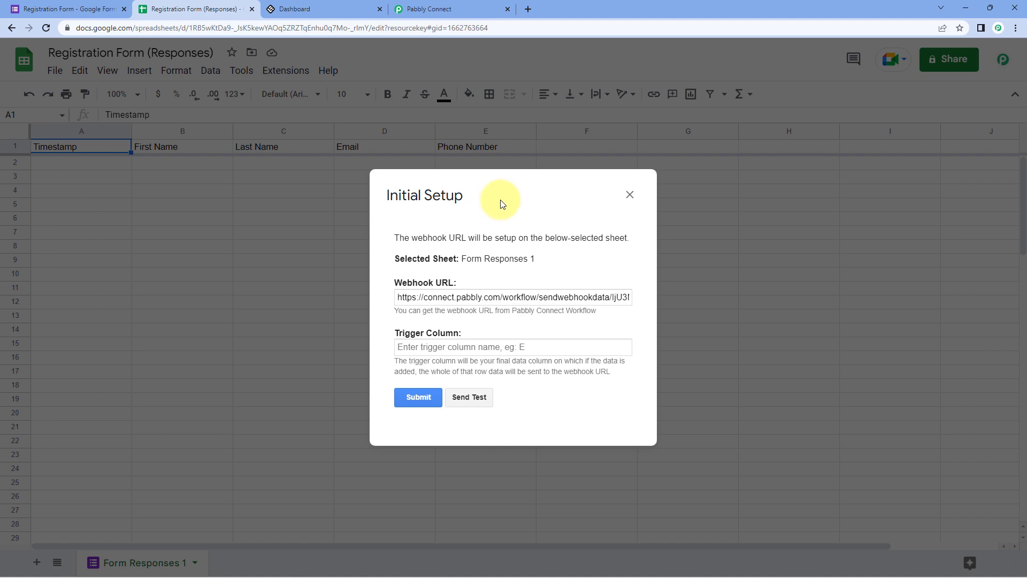
# - Set the trigger column to E, submit the setup and close the dialog
pyautogui.moveTo(500, 204); pyautogui.dragTo(746, 217)
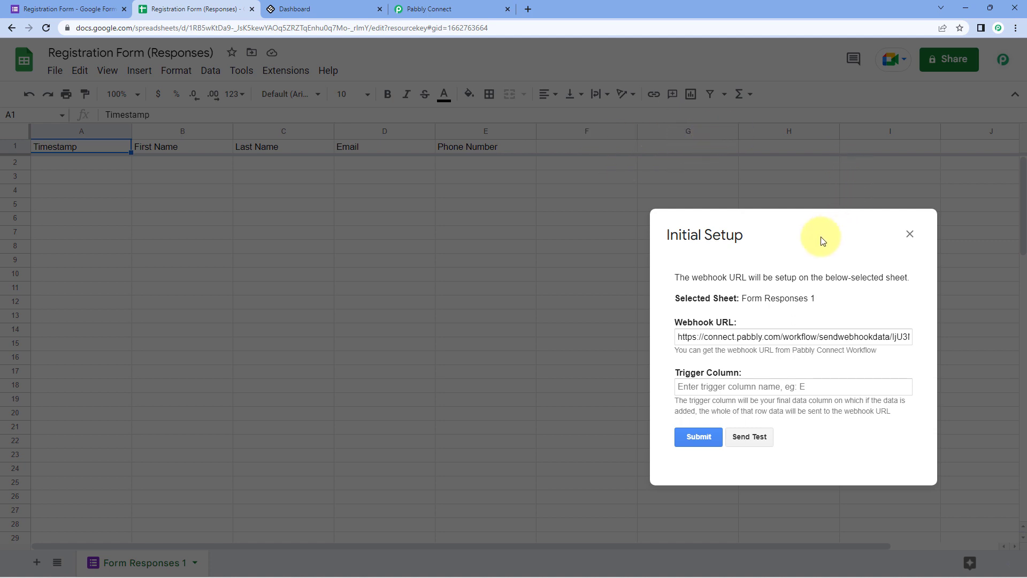
pyautogui.moveTo(773, 237); pyautogui.dragTo(513, 206)
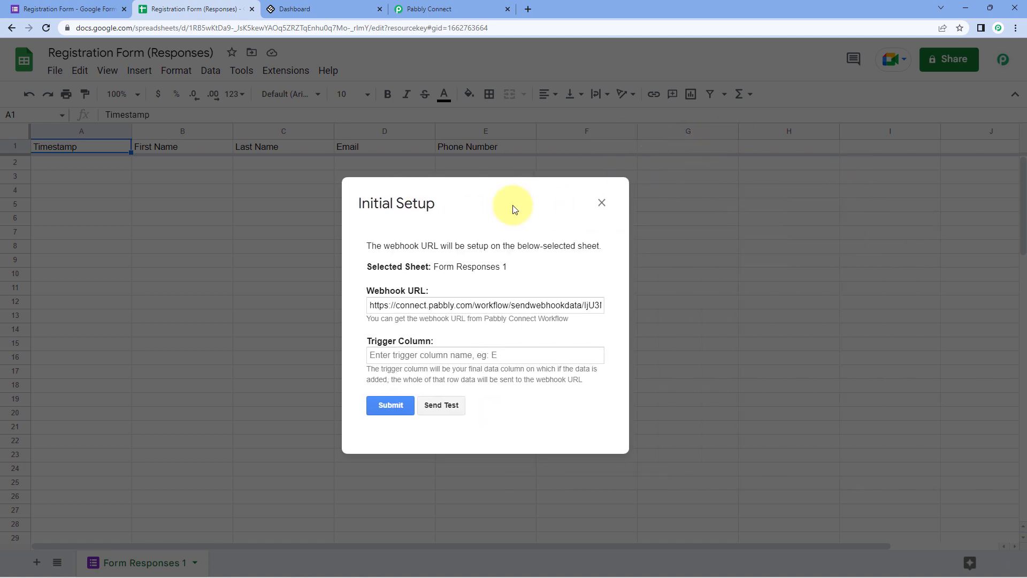
pyautogui.click(405, 360)
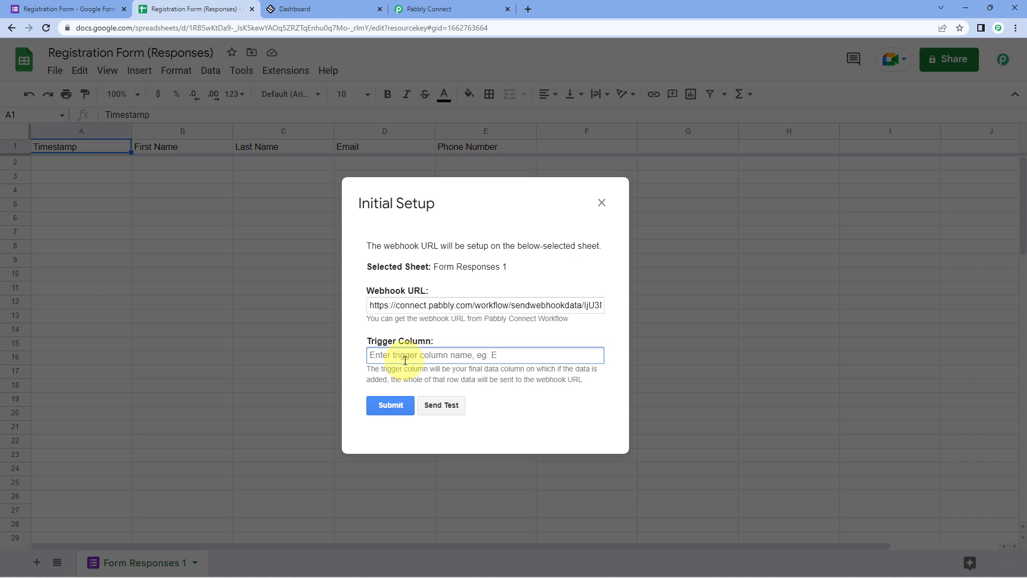
pyautogui.write('E')
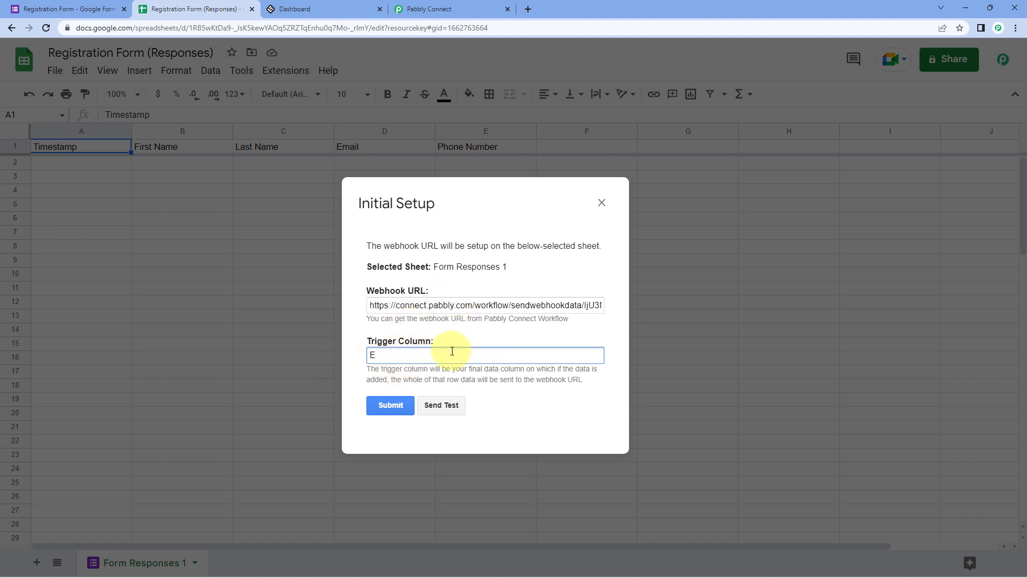
pyautogui.click(403, 408)
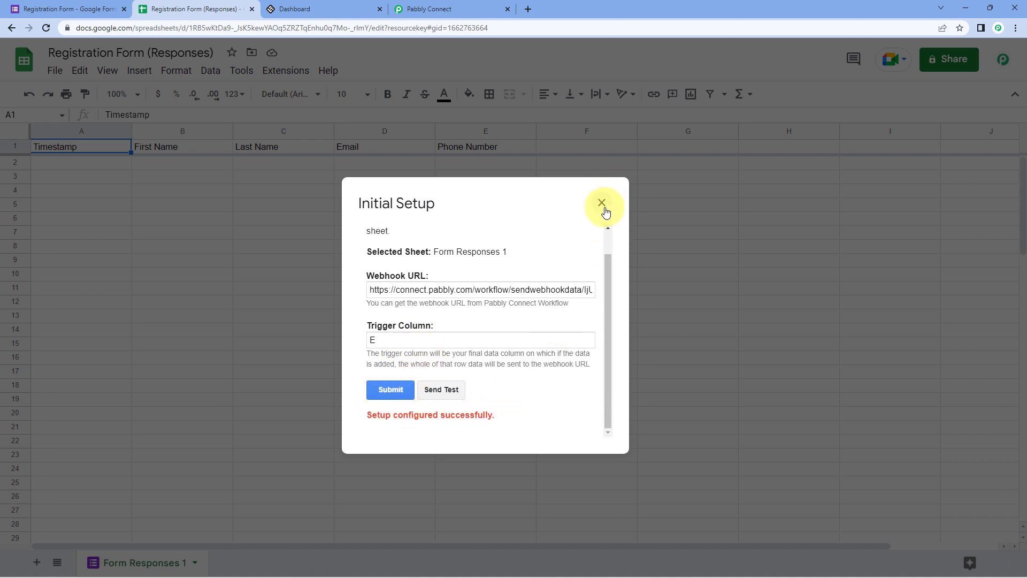
pyautogui.click(601, 203)
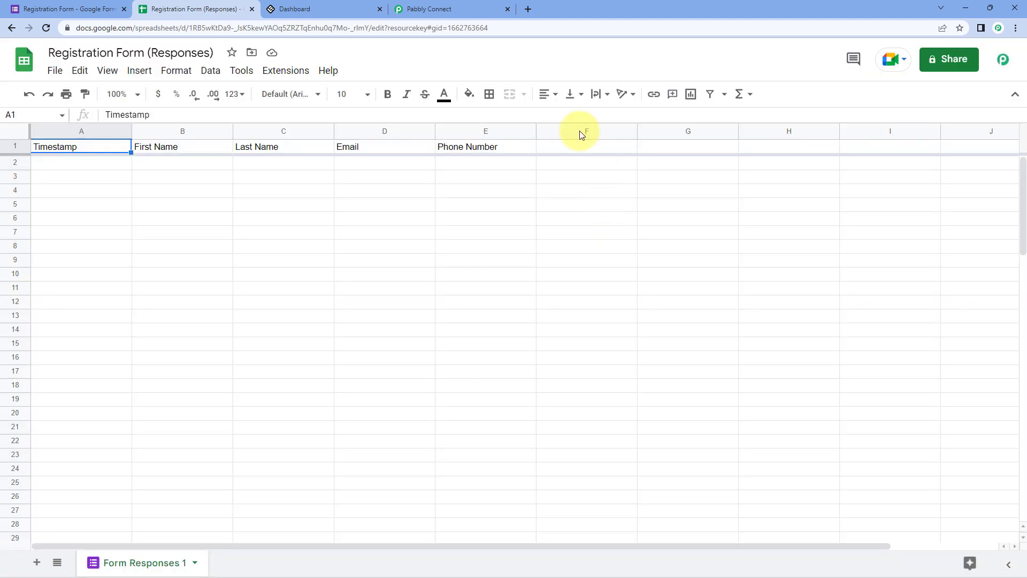
# - Enable Send On Event under Extensions > Pabbly Connect Webhooks
pyautogui.click(292, 75)
pyautogui.moveTo(408, 245)
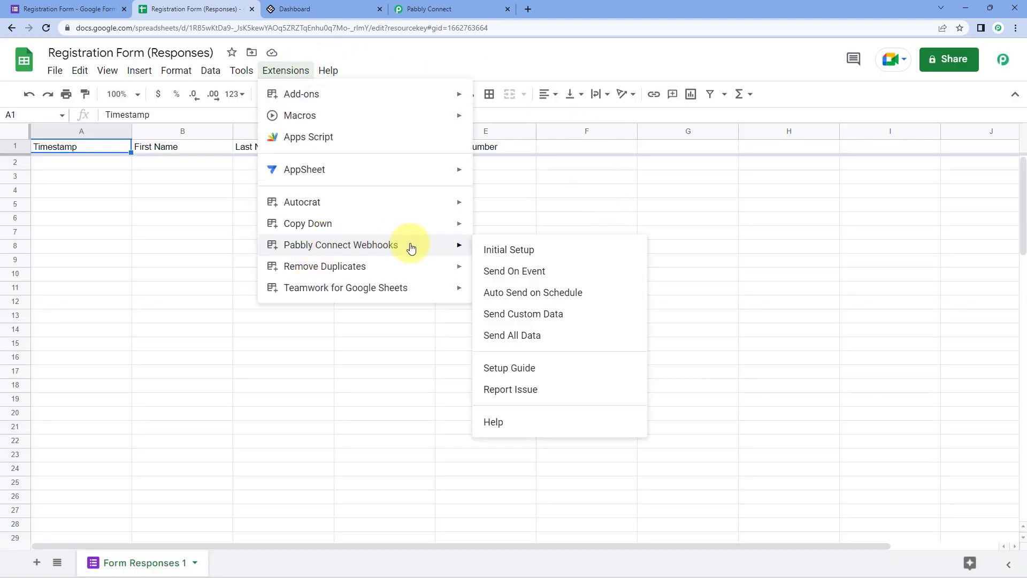
pyautogui.click(488, 271)
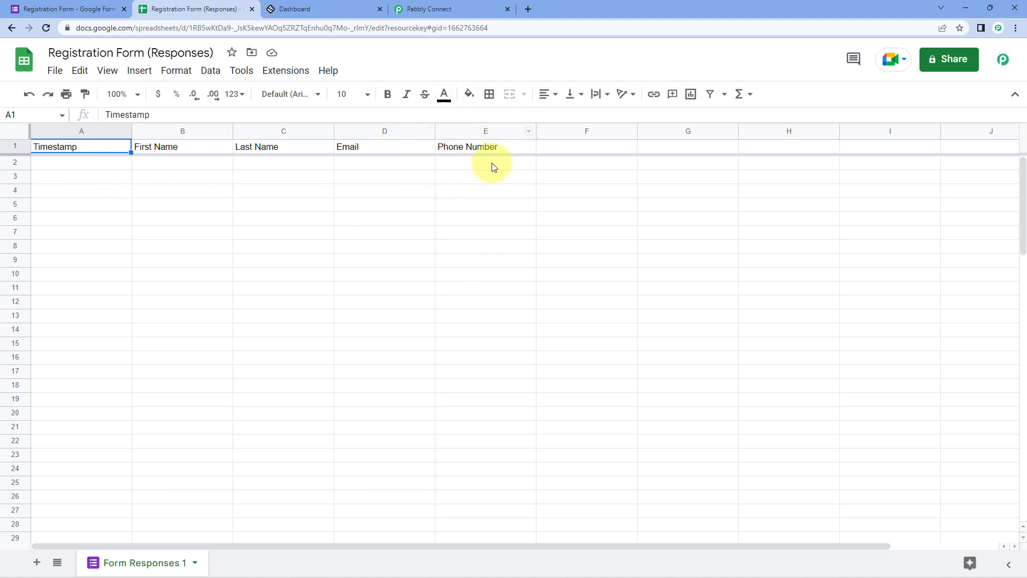
# - Look over the Pabbly Connect workflow, then return to the Registration Form
pyautogui.click(428, 9)
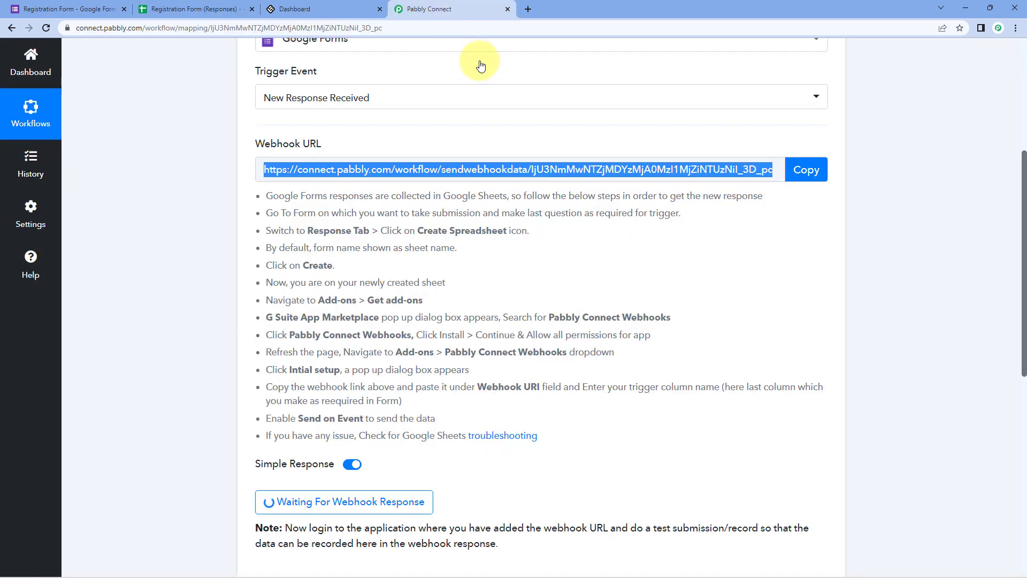
pyautogui.click(246, 7)
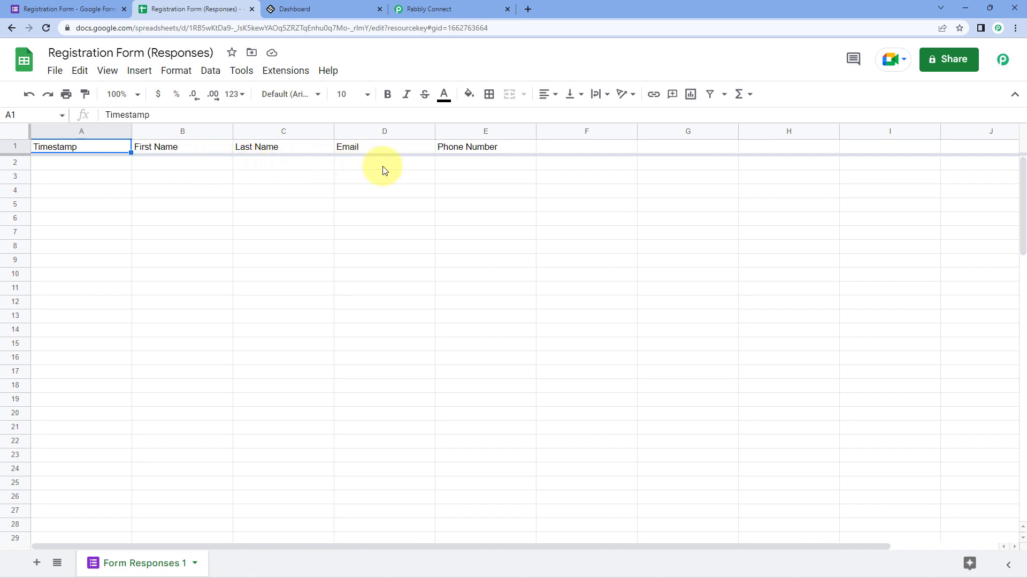
pyautogui.click(466, 6)
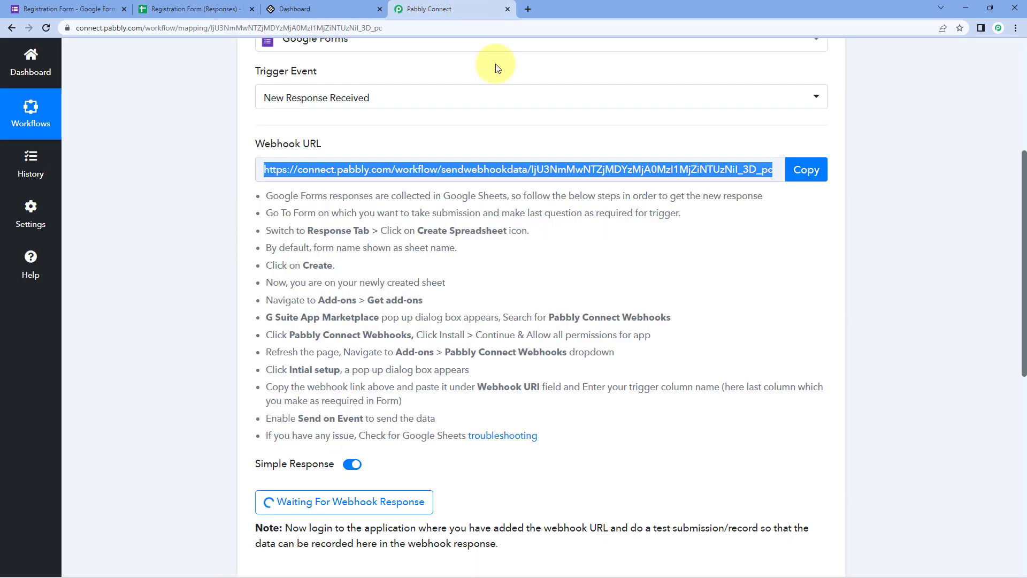
pyautogui.click(515, 132)
pyautogui.scroll(-4, 391, 225)
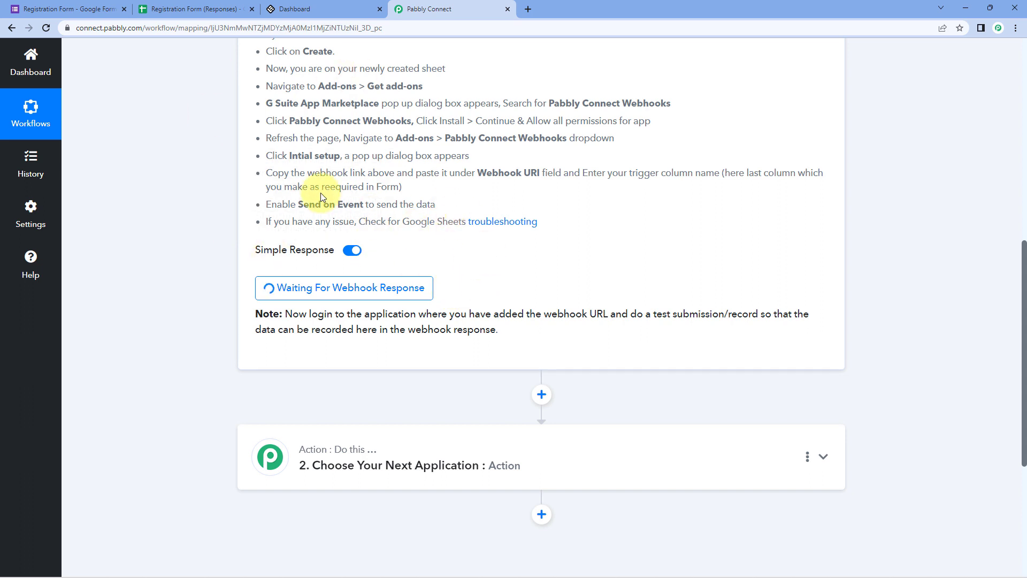
pyautogui.click(179, 6)
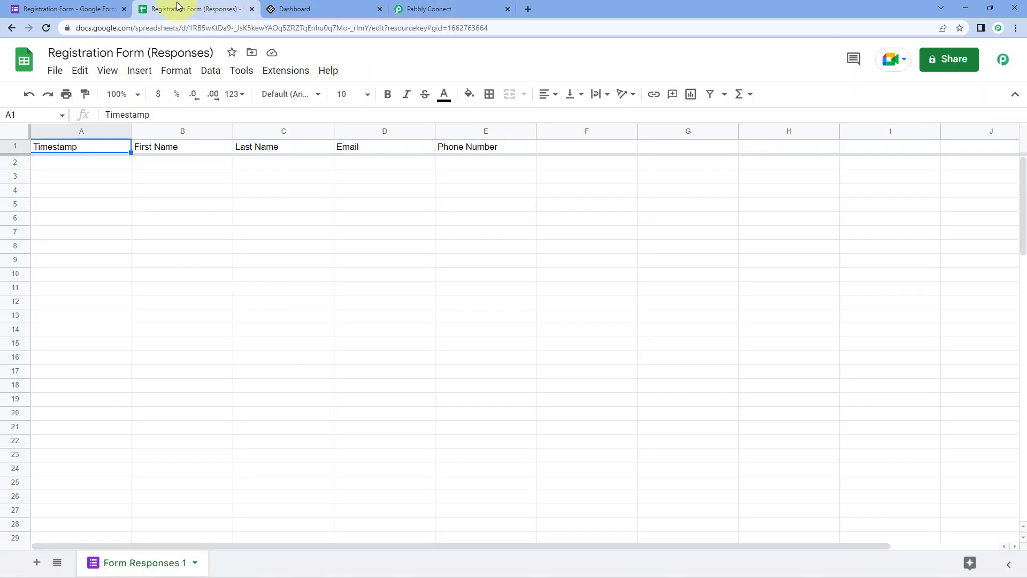
pyautogui.click(91, 9)
# - Preview the form and enter the first name, last name and e-mail answers
pyautogui.click(457, 97)
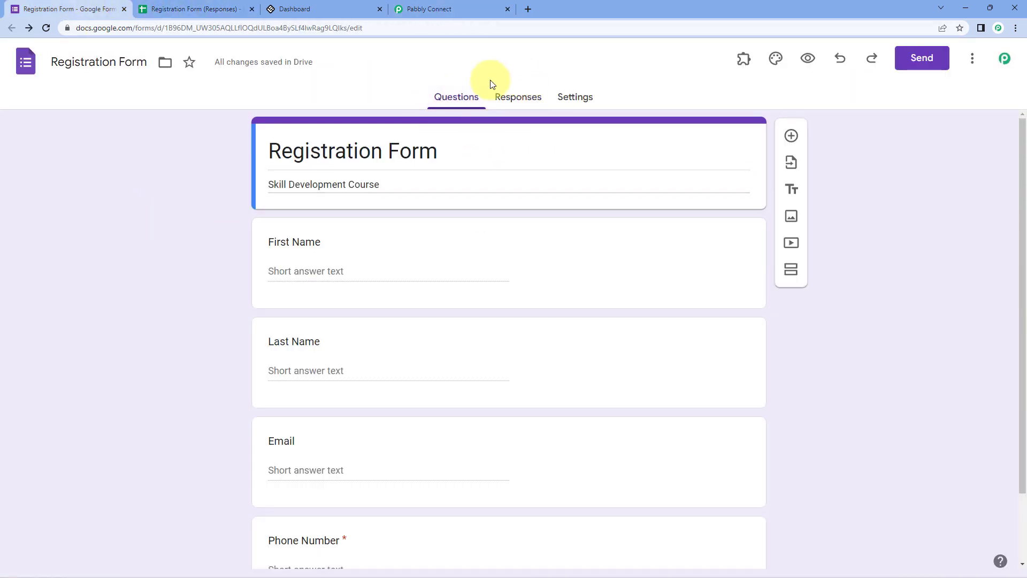
pyautogui.click(812, 61)
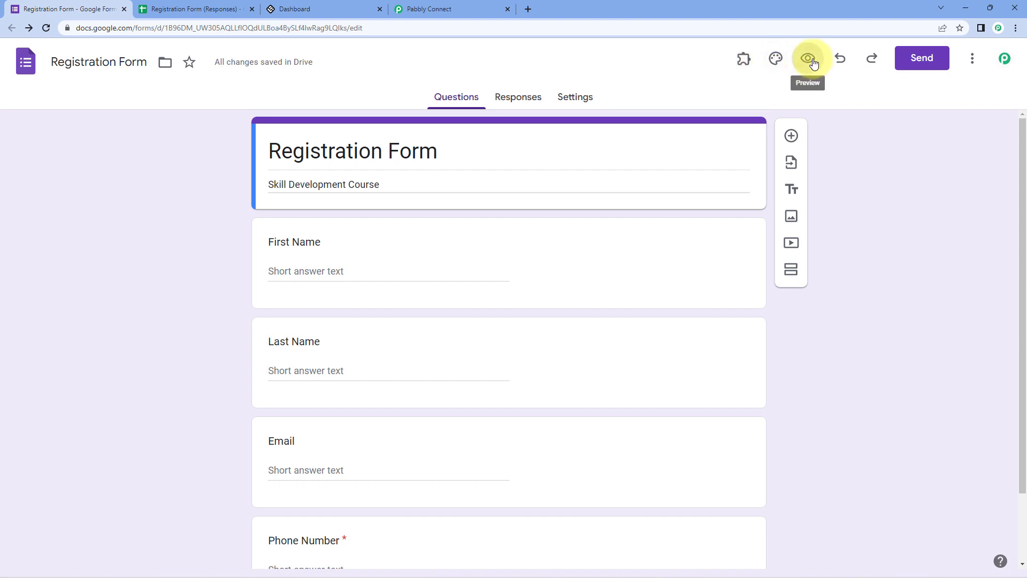
pyautogui.scroll(-3, 262, 192)
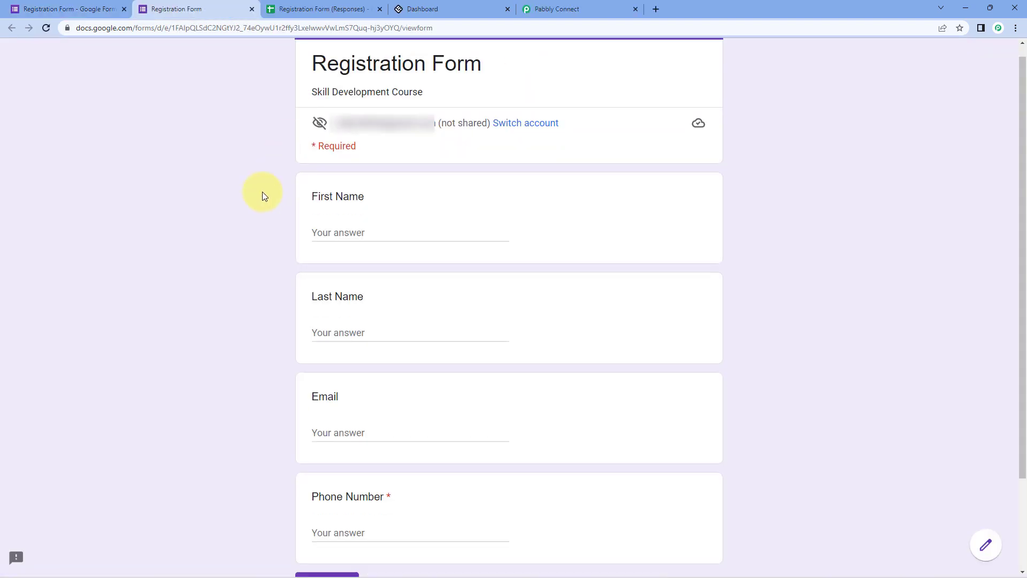
pyautogui.click(350, 118)
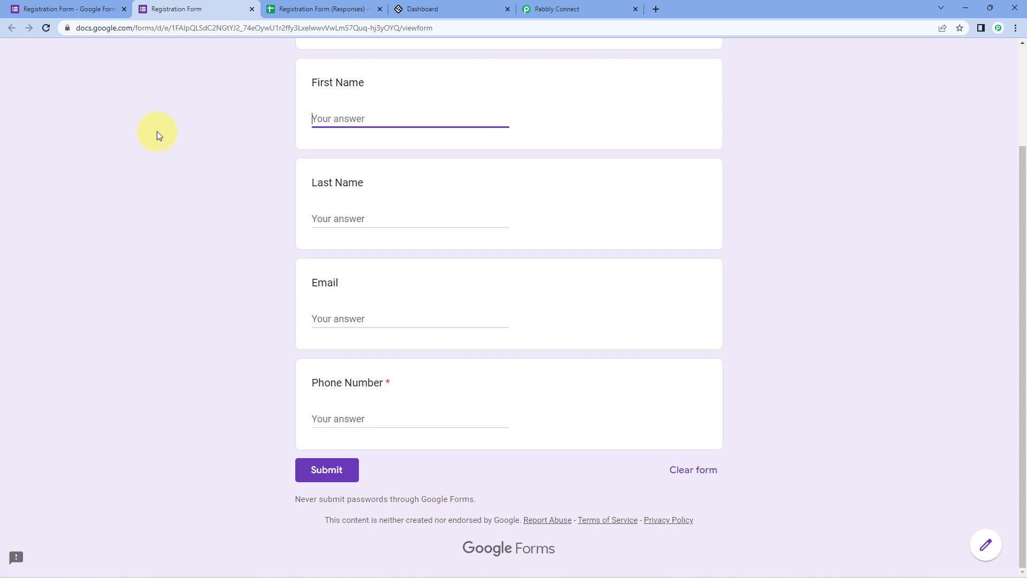
pyautogui.write('Demo')
pyautogui.press('Tab')
pyautogui.write('C')
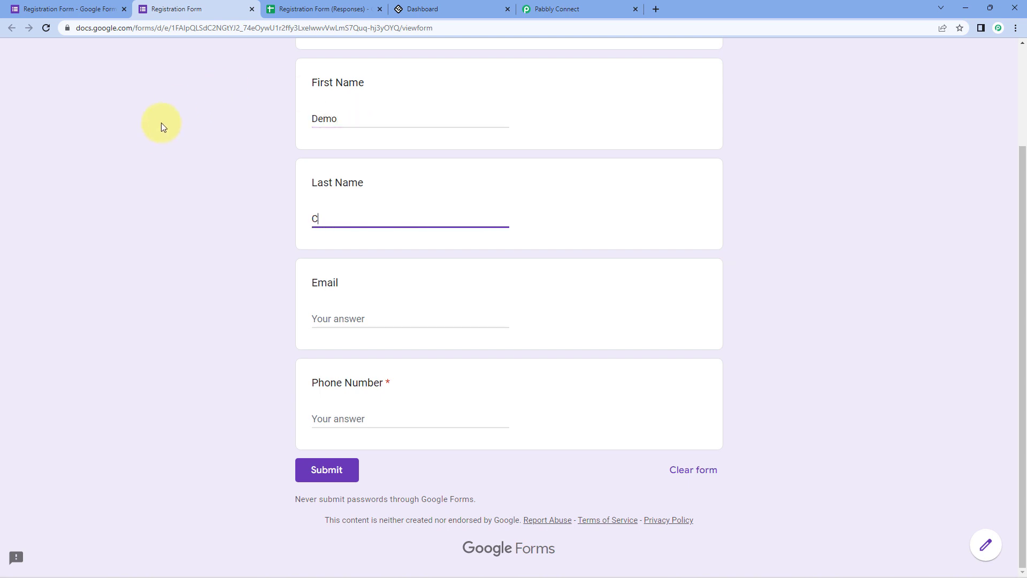
pyautogui.press('Tab')
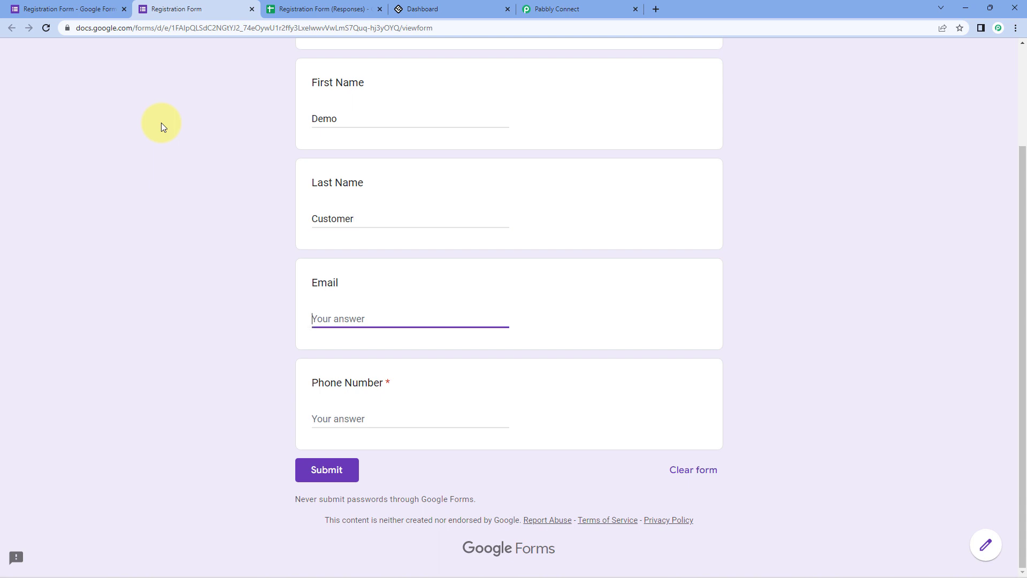
# - Enter the phone number, submit the form and view the new row in the responses sheet
pyautogui.press('Tab')
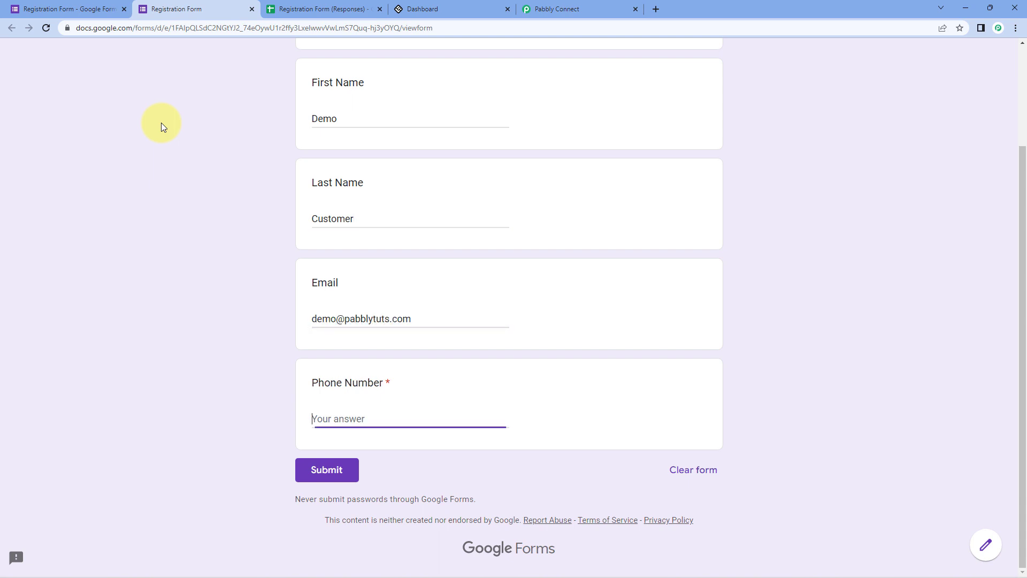
pyautogui.write('9')
pyautogui.press('BackSpace')
pyautogui.write('+91900000000*0')
pyautogui.click(331, 471)
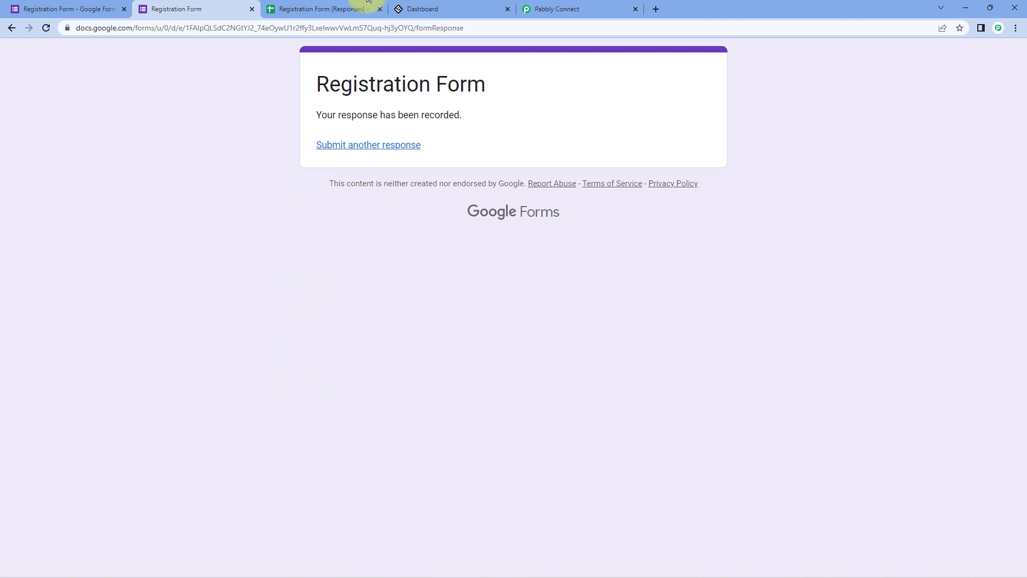
pyautogui.click(316, 6)
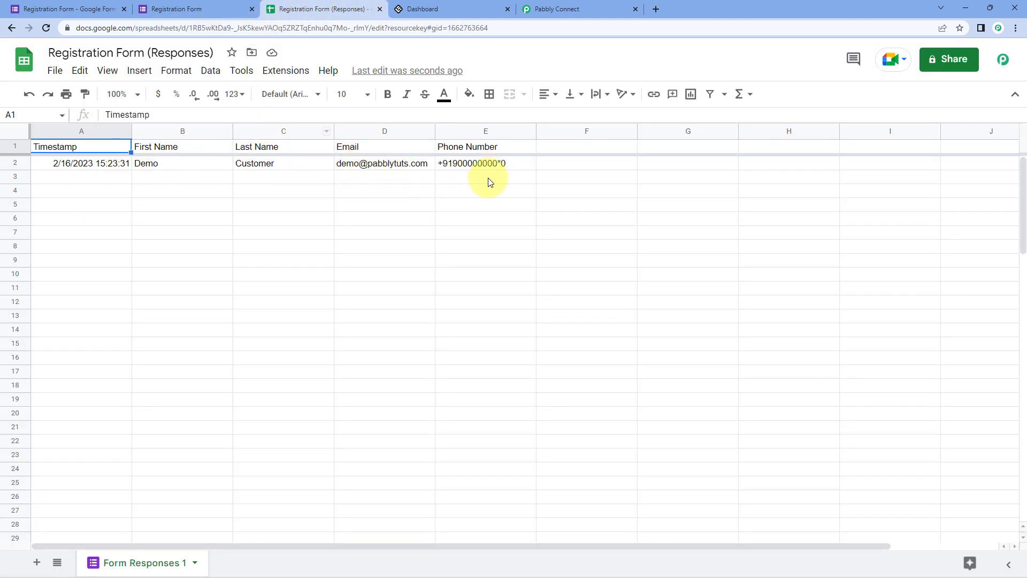
# - Switch to the Pabbly Connect workflow and scroll to the captured Response Received data
pyautogui.click(207, 8)
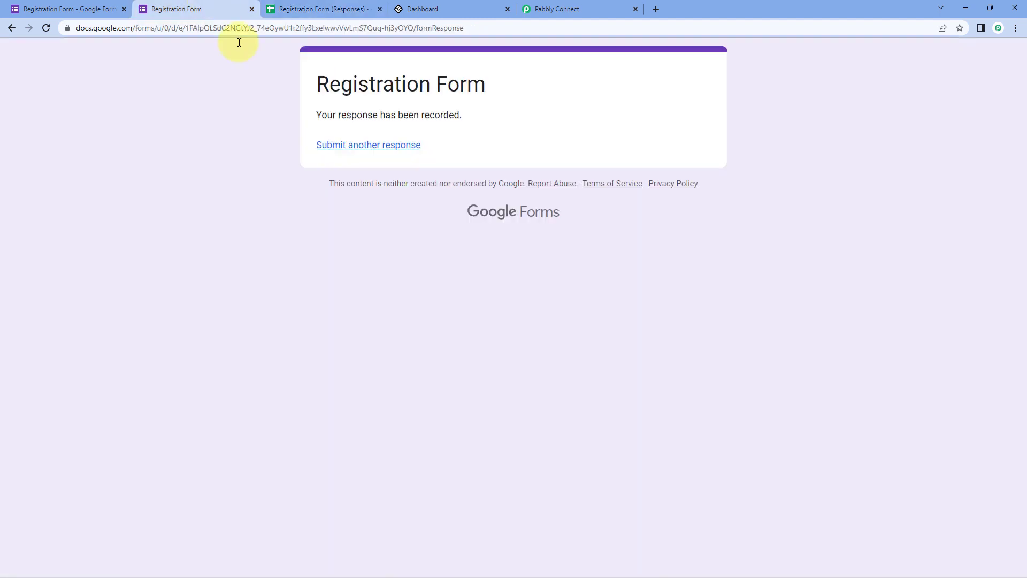
pyautogui.click(373, 4)
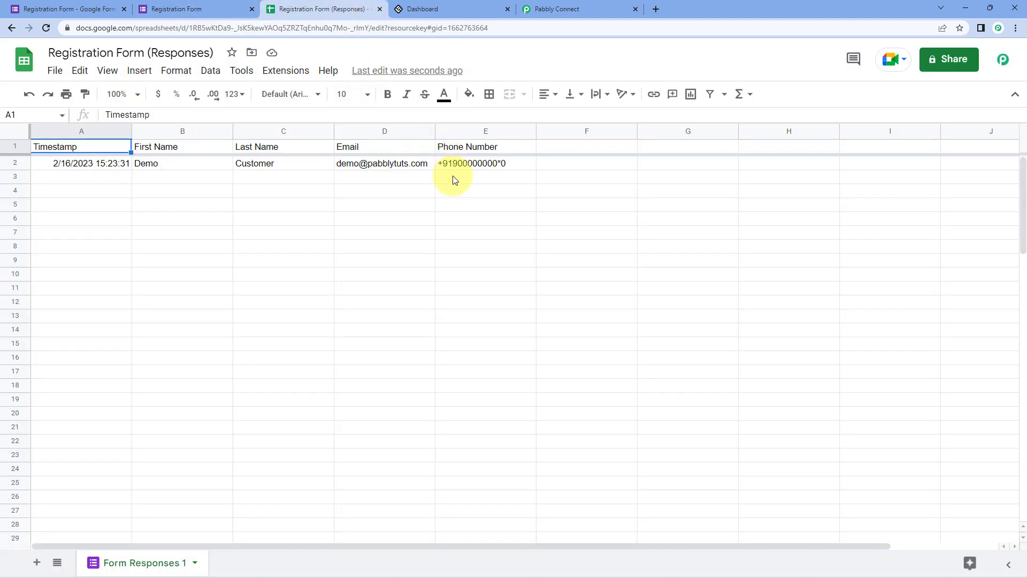
pyautogui.click(586, 9)
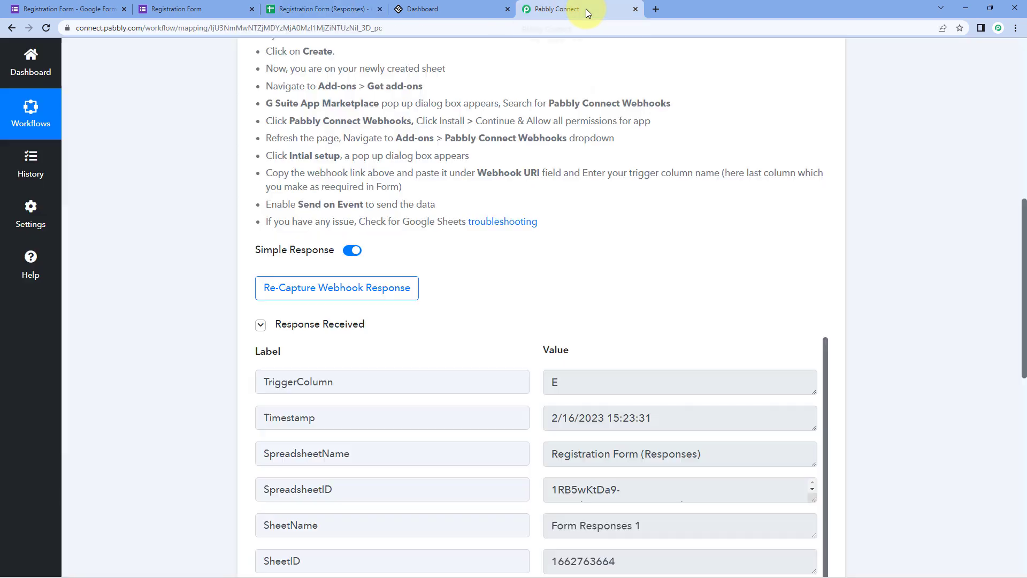
pyautogui.scroll(-4, 586, 184)
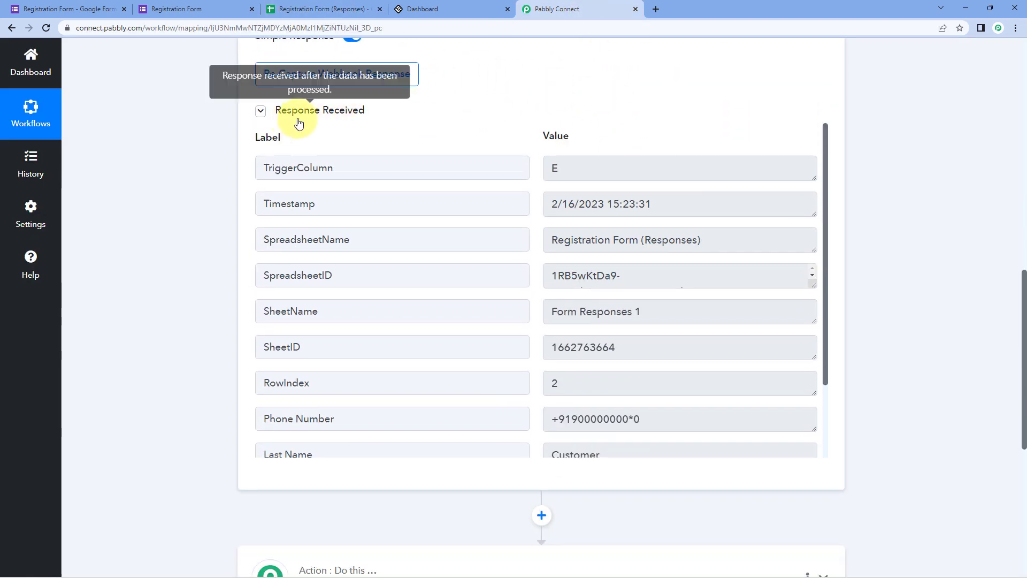
pyautogui.scroll(-1, 495, 114)
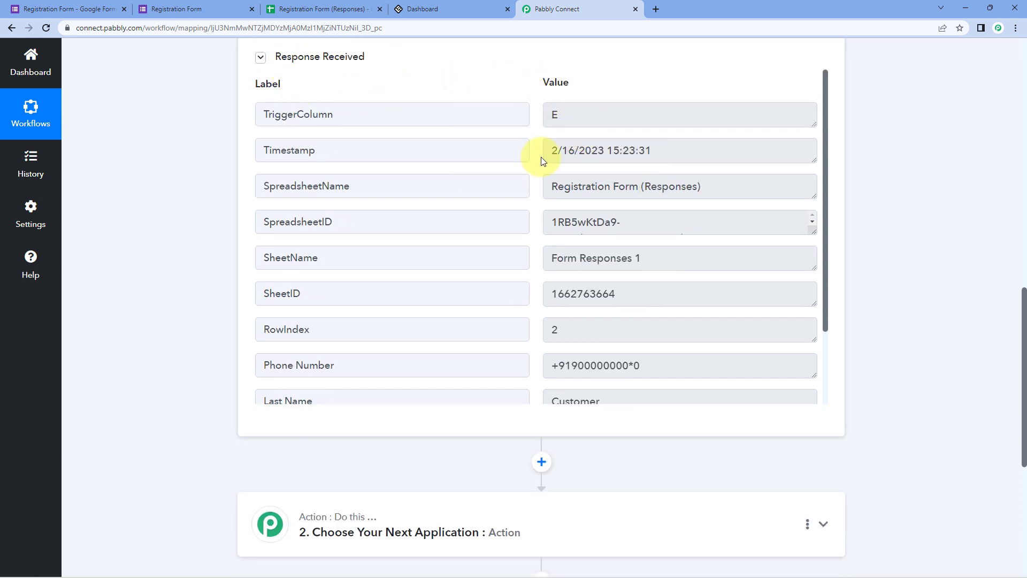
pyautogui.scroll(-2, 544, 156)
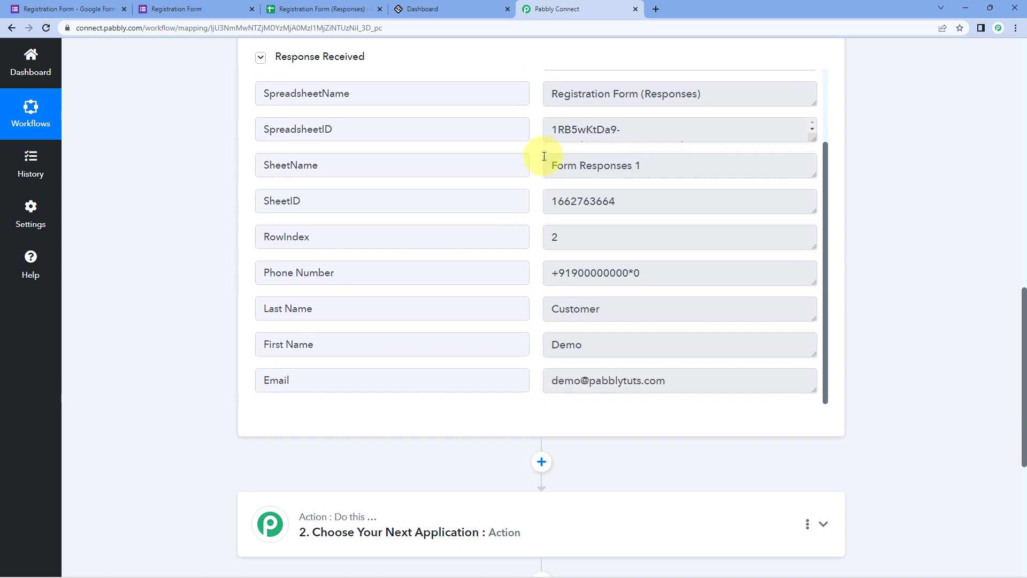
pyautogui.scroll(-1, 541, 160)
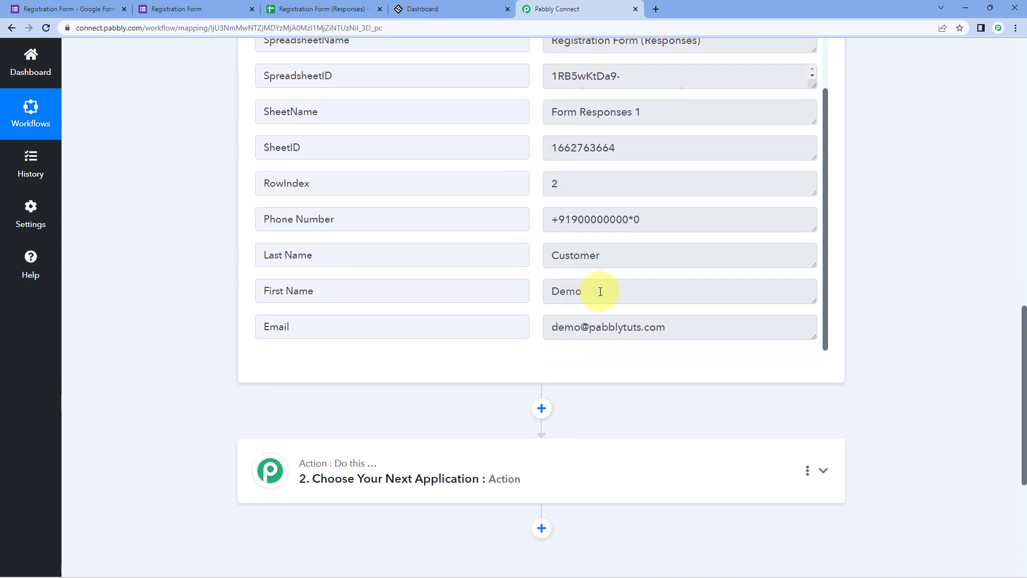
# - Check the captured First Name, Last Name, Phone Number and Email values
pyautogui.click(545, 285)
pyautogui.doubleClick(546, 285)
pyautogui.moveTo(647, 254); pyautogui.dragTo(539, 239)
pyautogui.moveTo(676, 217); pyautogui.dragTo(520, 224)
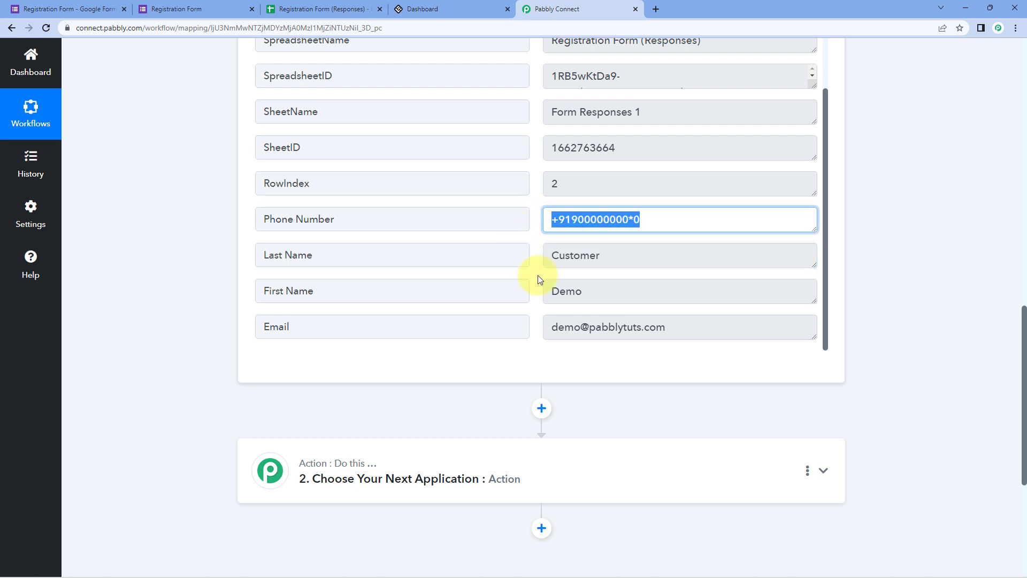
pyautogui.moveTo(713, 323); pyautogui.dragTo(546, 328)
pyautogui.click(533, 235)
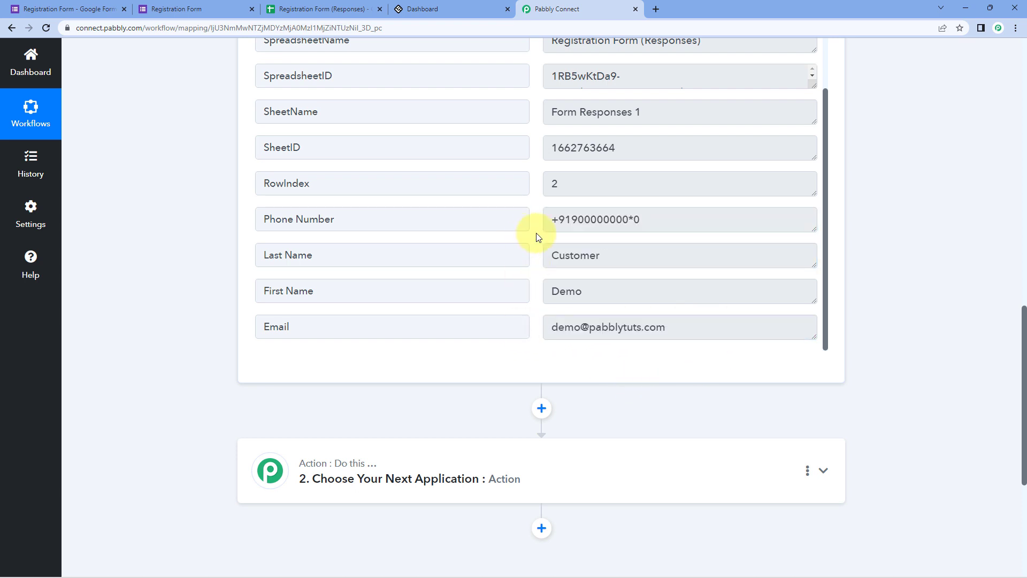
pyautogui.click(185, 7)
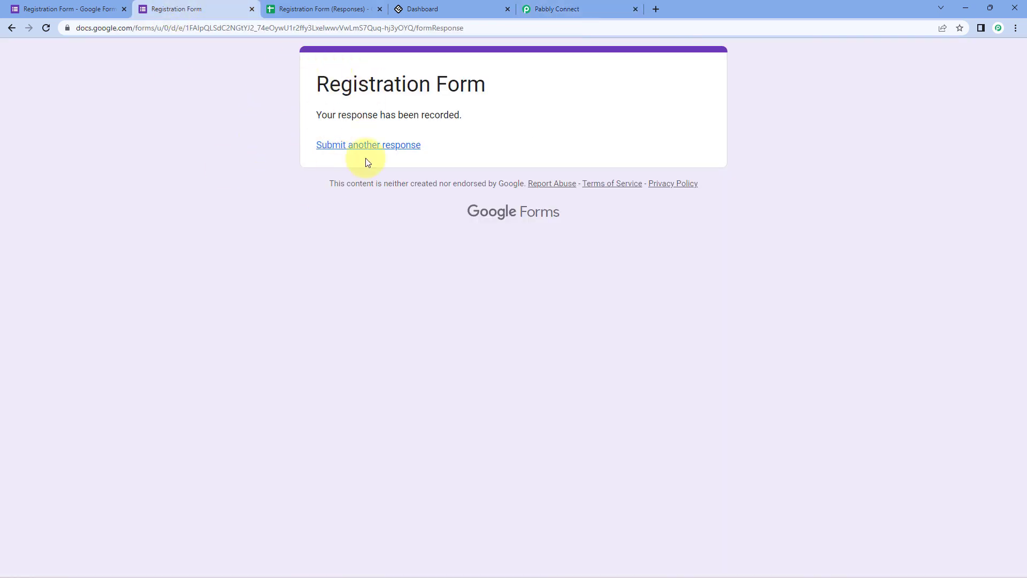
pyautogui.click(551, 6)
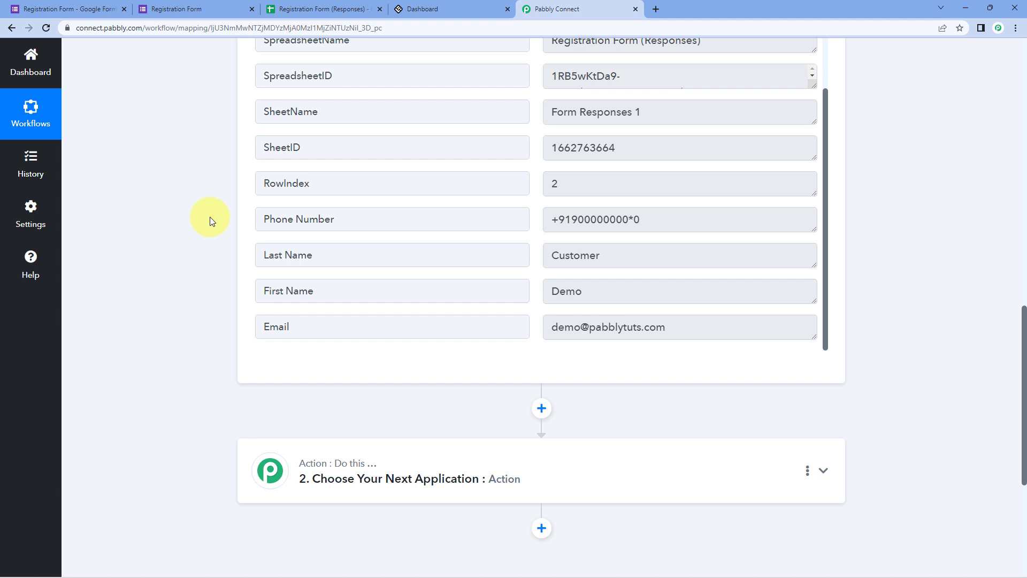
# - Set the action app to LearnWorlds with the Create User event and choose Connect
pyautogui.scroll(-5, 210, 216)
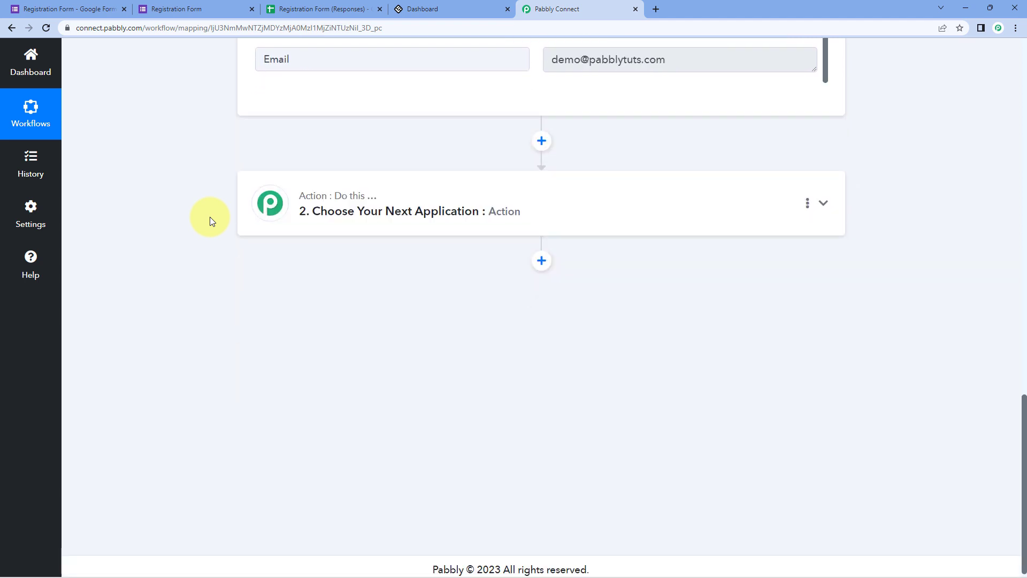
pyautogui.click(441, 195)
pyautogui.click(297, 278)
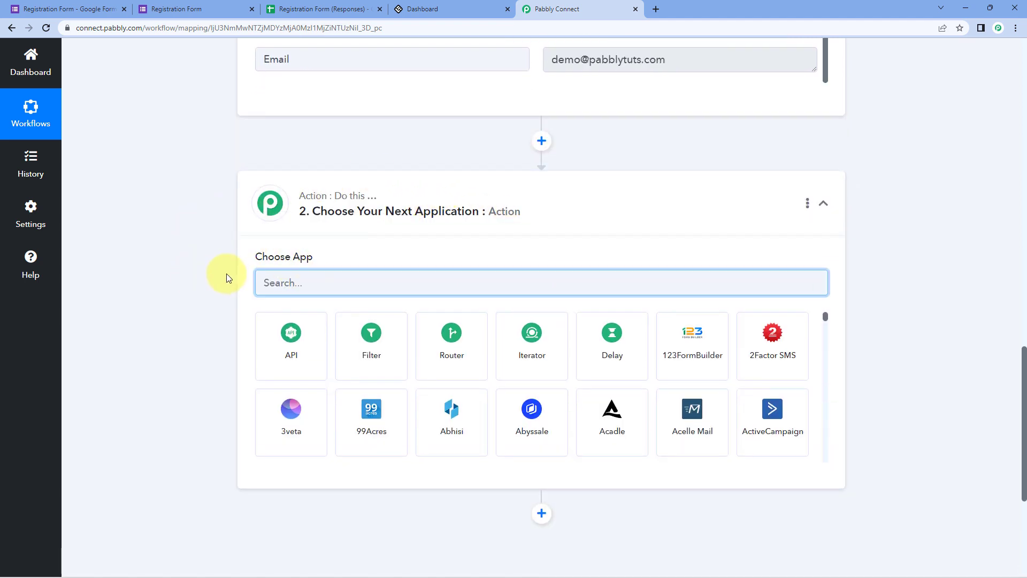
pyautogui.write('Lea')
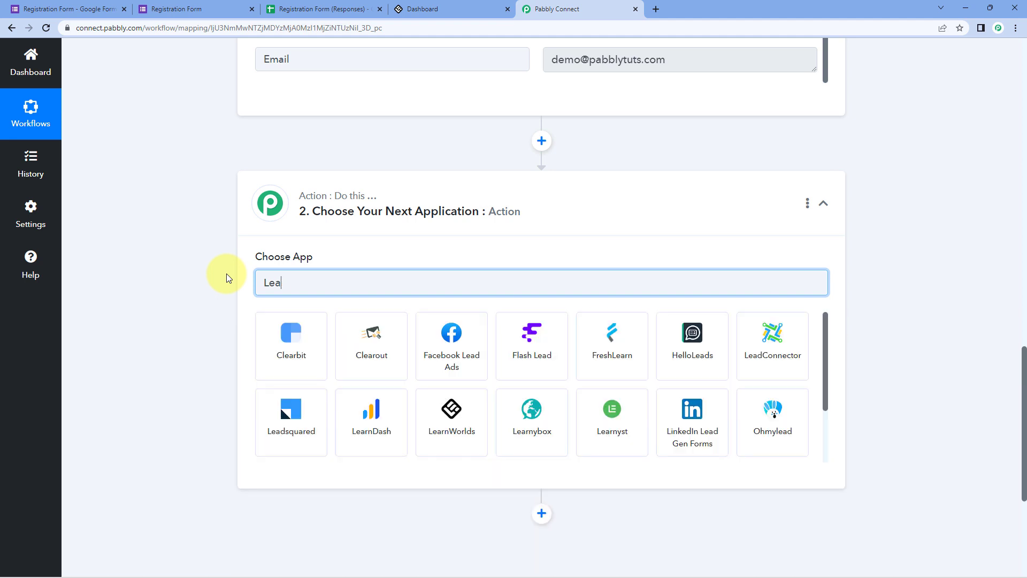
pyautogui.write('rn')
pyautogui.click(453, 338)
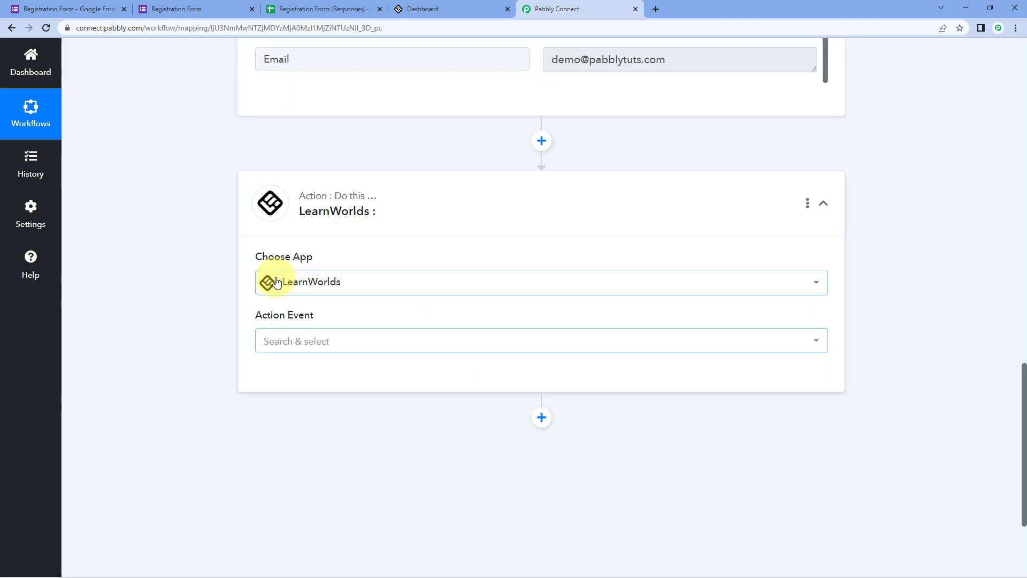
pyautogui.click(332, 338)
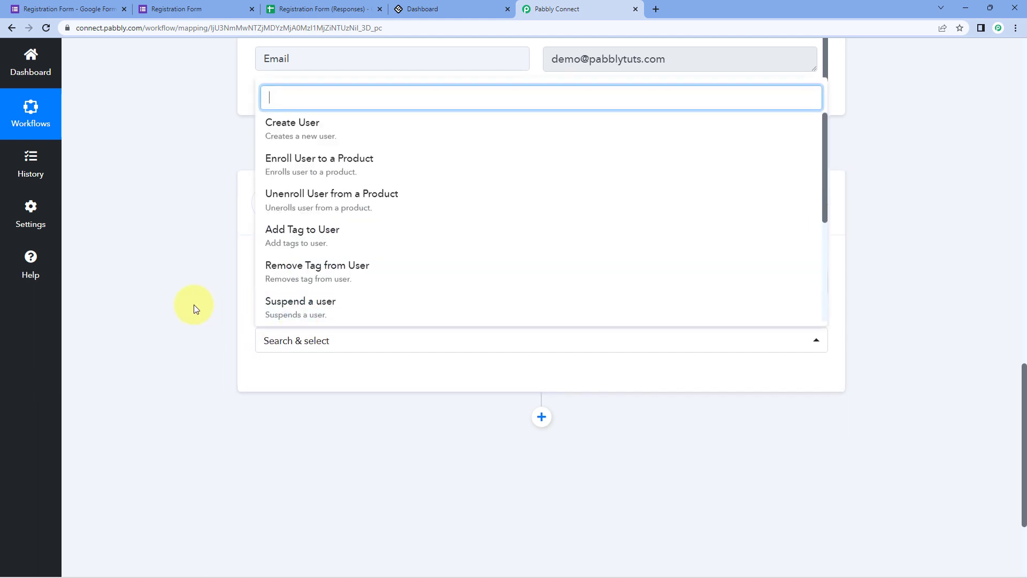
pyautogui.scroll(-2, 194, 304)
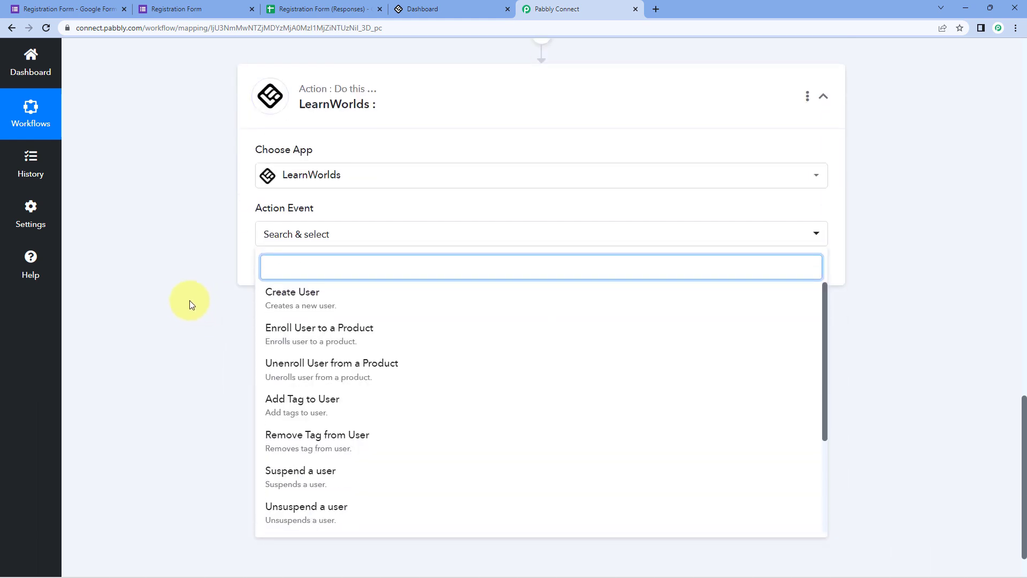
pyautogui.click(337, 301)
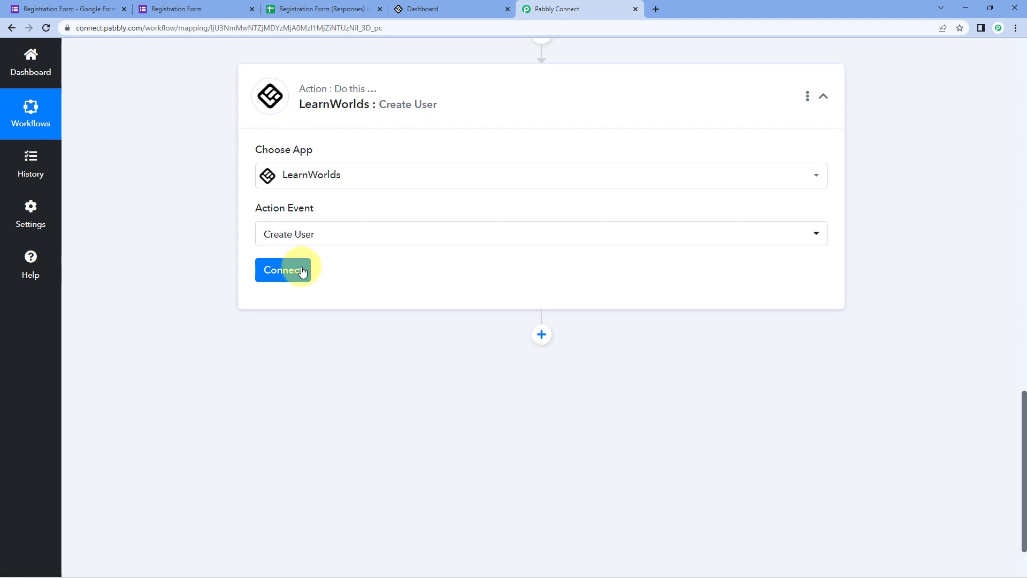
pyautogui.click(307, 273)
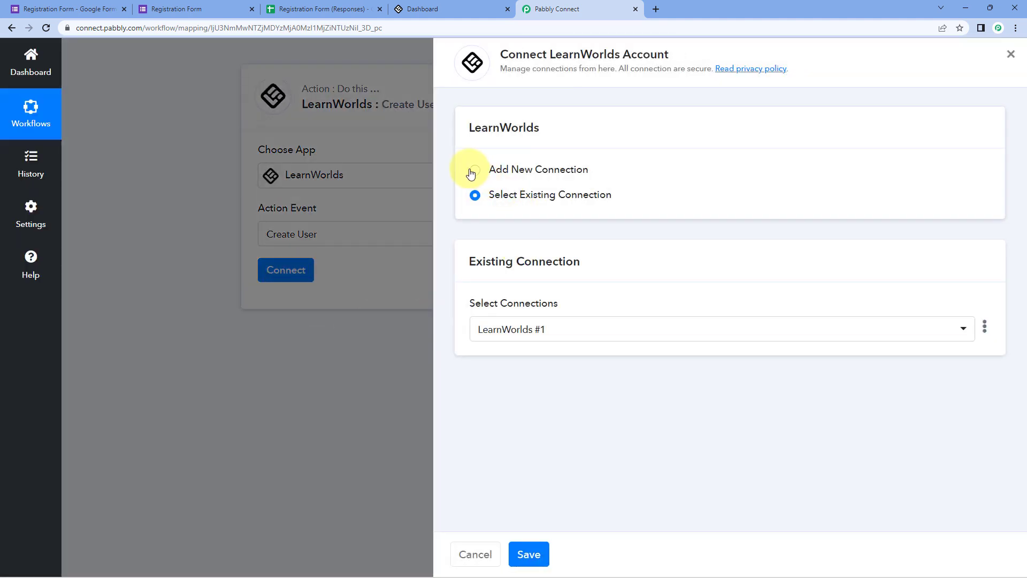
# - Add a new LearnWorlds connection named LearnWorlds #2, then go to the LearnWorlds dashboard tab
pyautogui.click(474, 169)
pyautogui.scroll(-2, 662, 178)
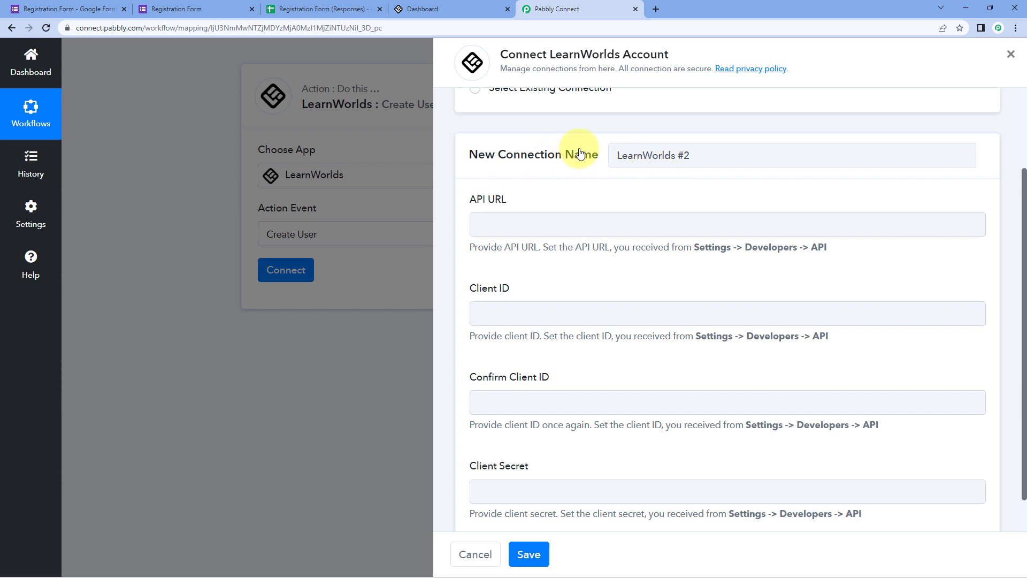
pyautogui.scroll(-1, 582, 154)
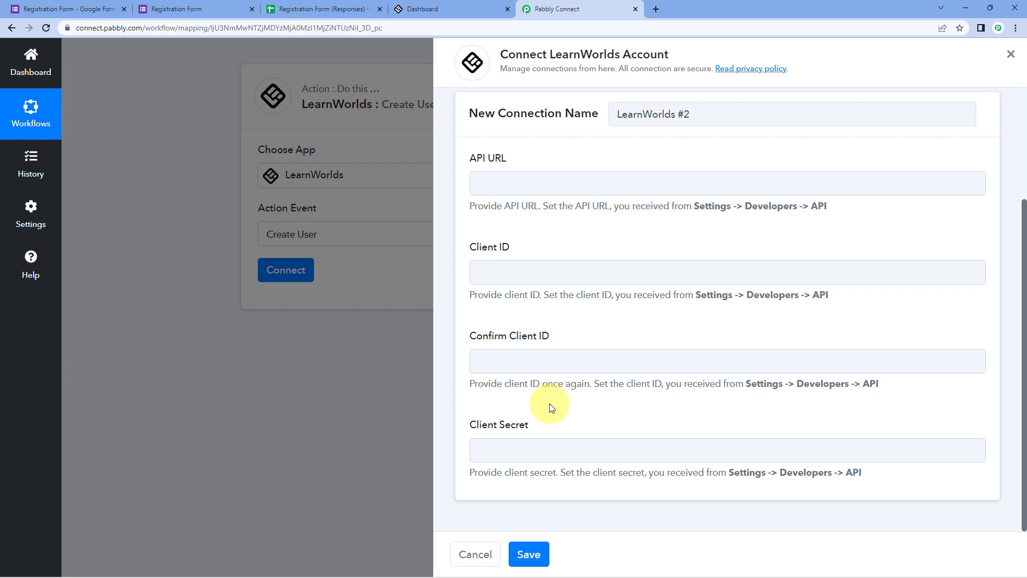
pyautogui.click(454, 5)
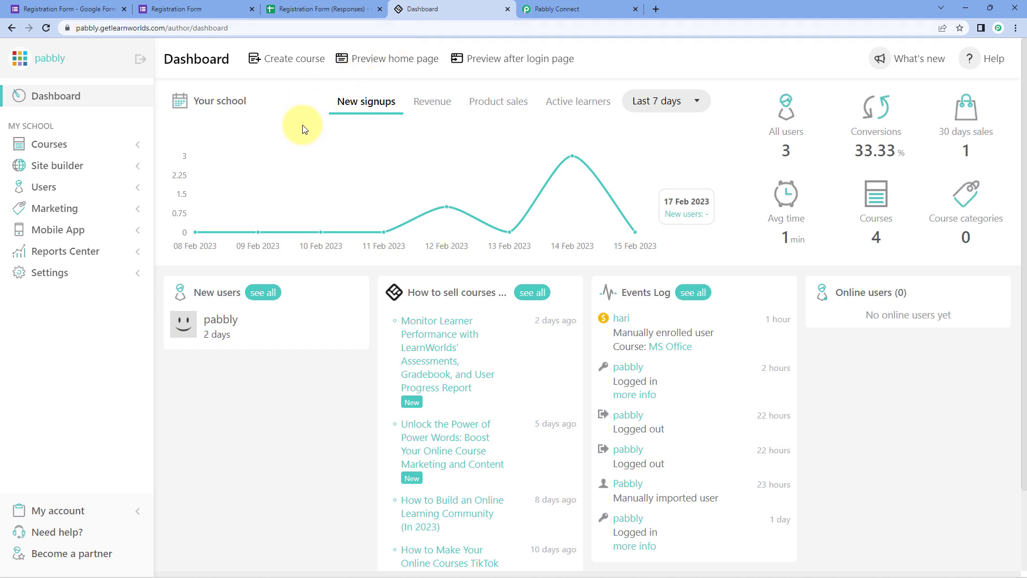
# - Go to LearnWorlds Settings > Developers > API and select the client ID value
pyautogui.click(78, 277)
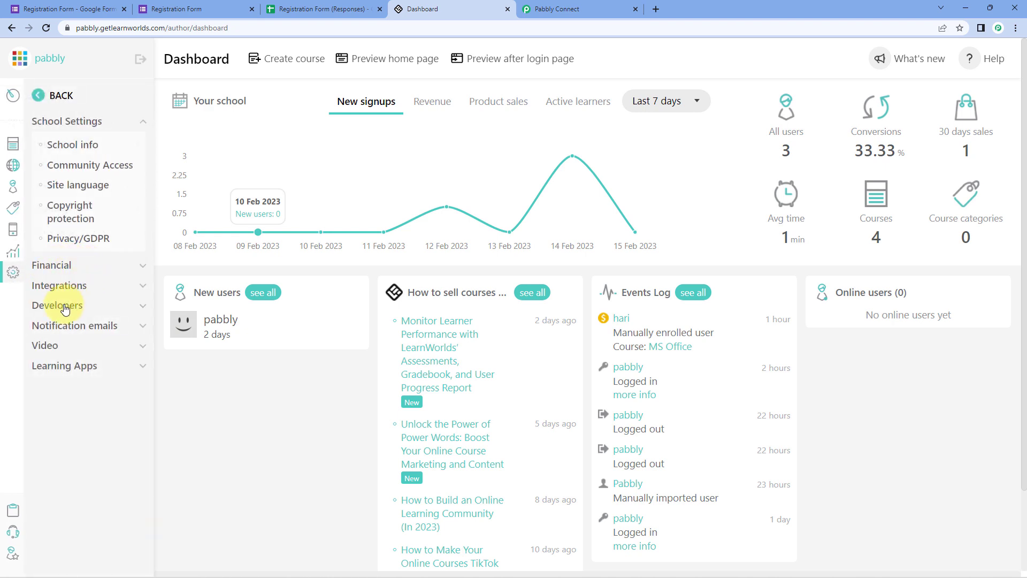
pyautogui.click(98, 306)
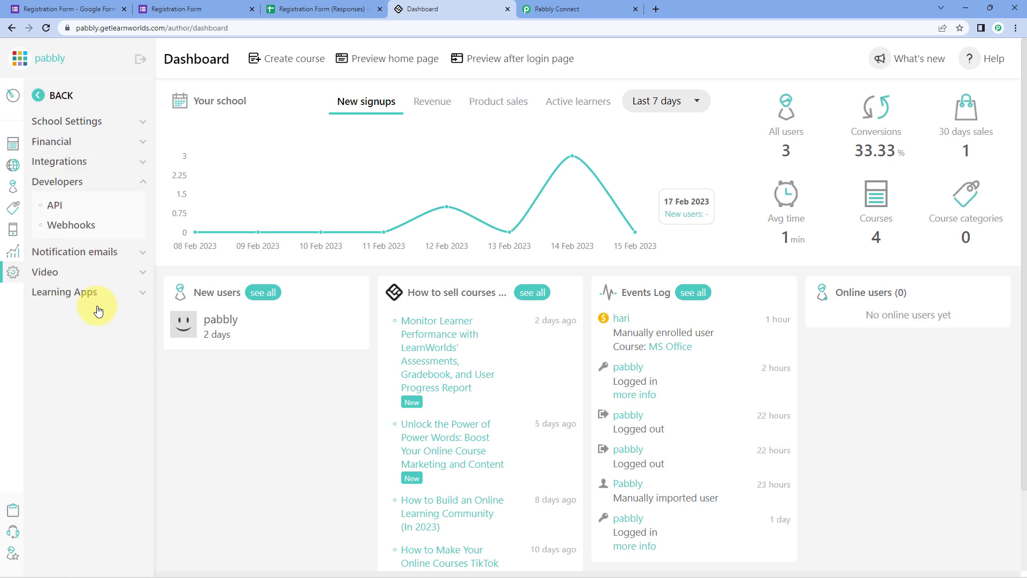
pyautogui.click(58, 212)
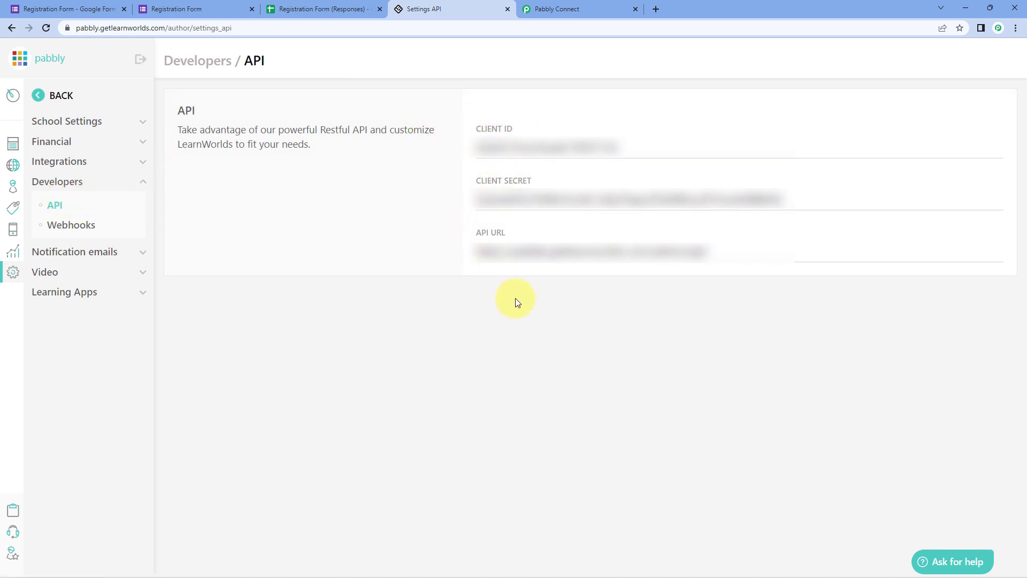
pyautogui.moveTo(609, 145); pyautogui.dragTo(466, 154)
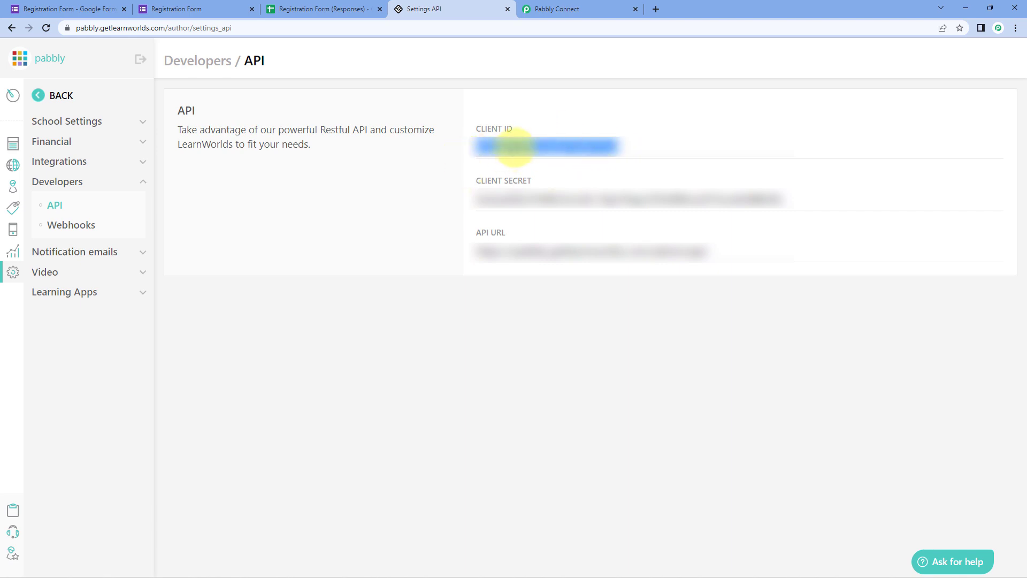
# - Copy the LearnWorlds client ID into Pabbly's Client ID and Confirm Client ID fields
pyautogui.rightClick(513, 145)
pyautogui.click(540, 189)
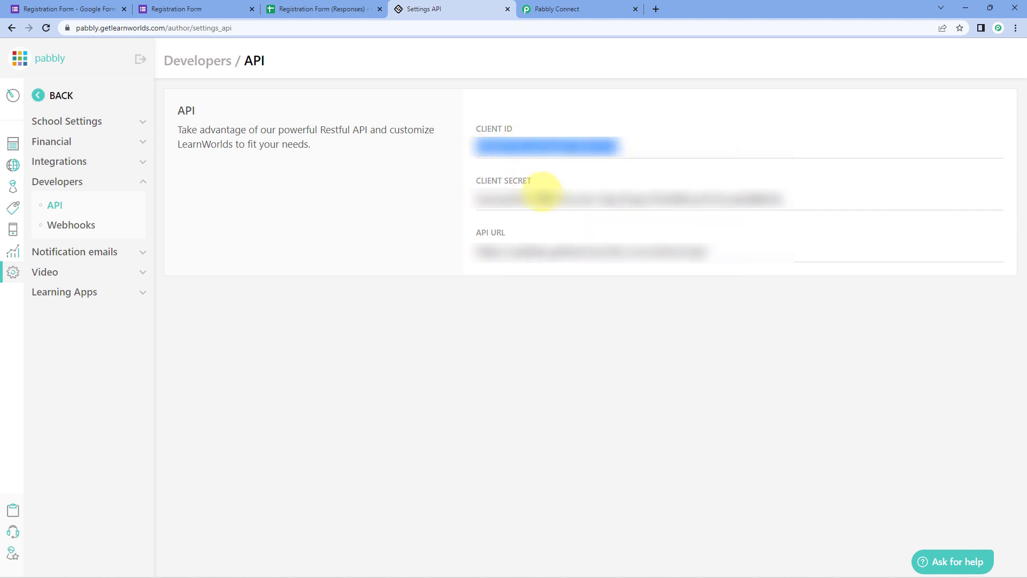
pyautogui.click(570, 7)
pyautogui.rightClick(500, 273)
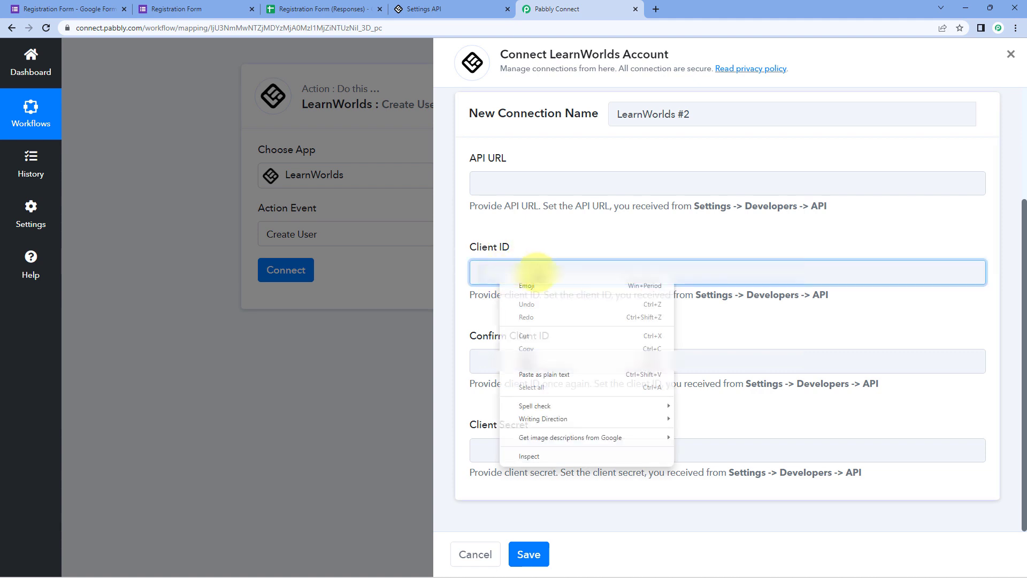
pyautogui.click(529, 361)
pyautogui.rightClick(518, 369)
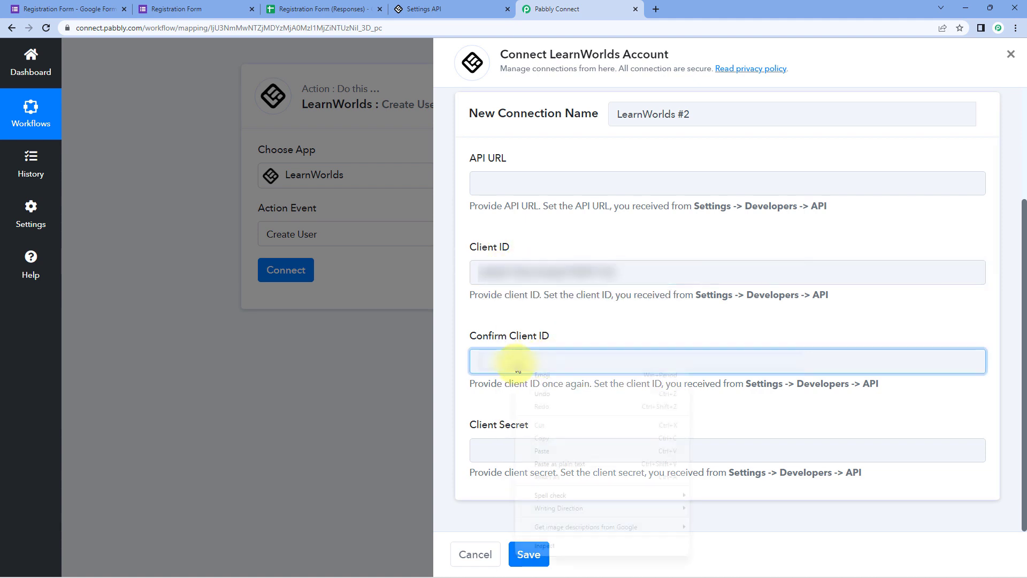
pyautogui.click(546, 450)
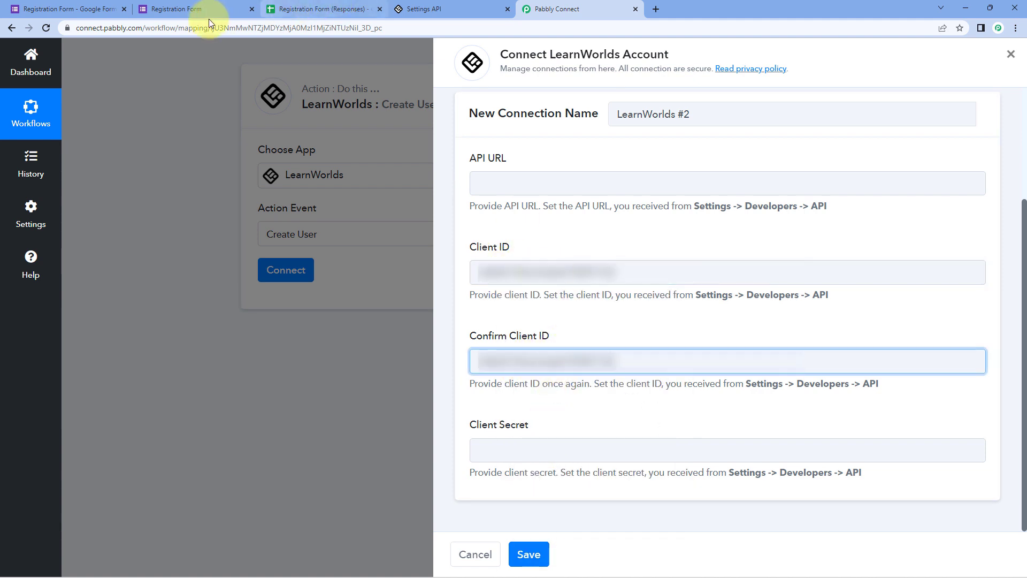
# - Copy the LearnWorlds client secret into Pabbly's Client Secret field
pyautogui.click(428, 9)
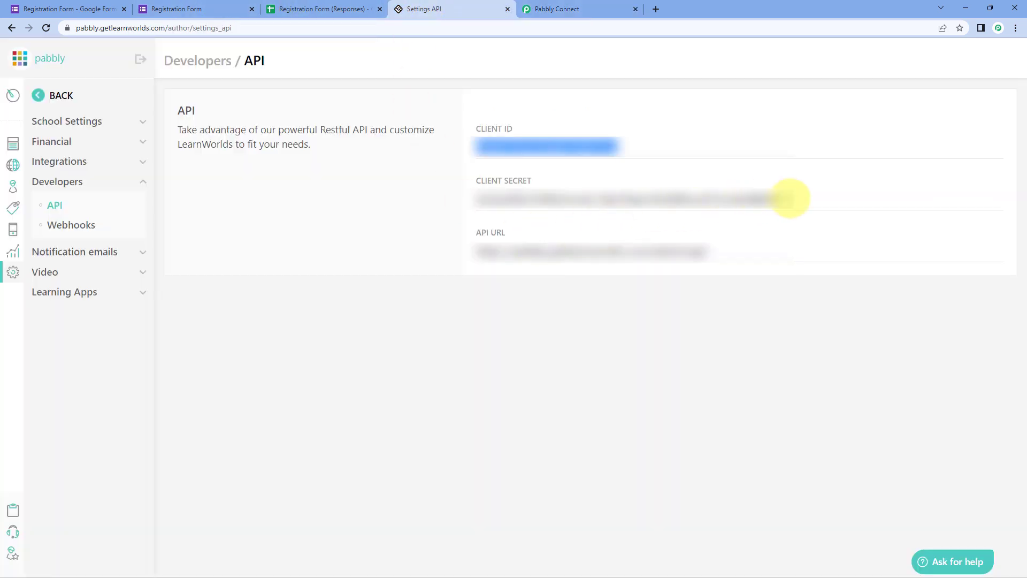
pyautogui.moveTo(790, 198); pyautogui.dragTo(424, 207)
pyautogui.rightClick(509, 199)
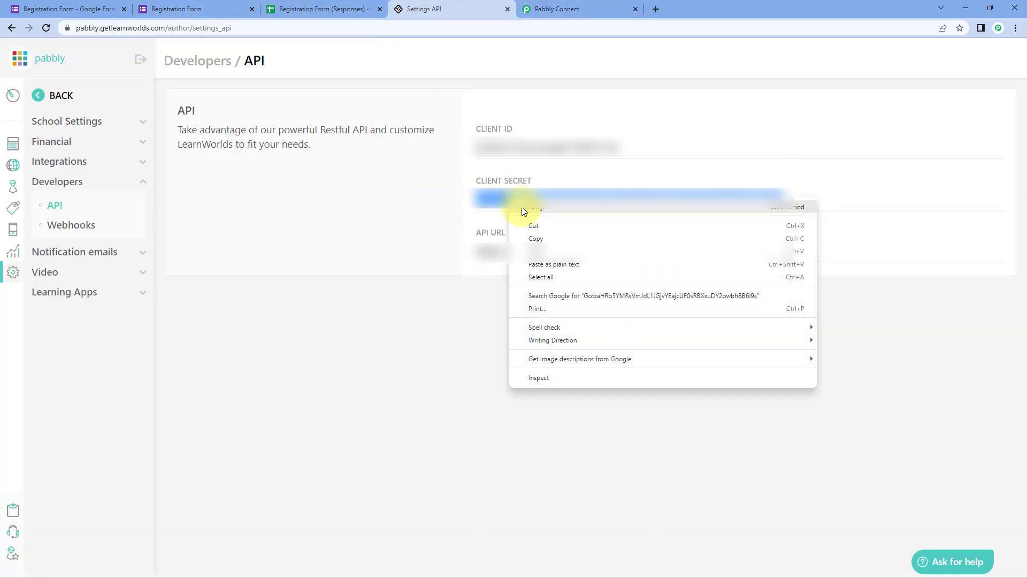
pyautogui.click(535, 238)
pyautogui.click(566, 9)
pyautogui.rightClick(498, 451)
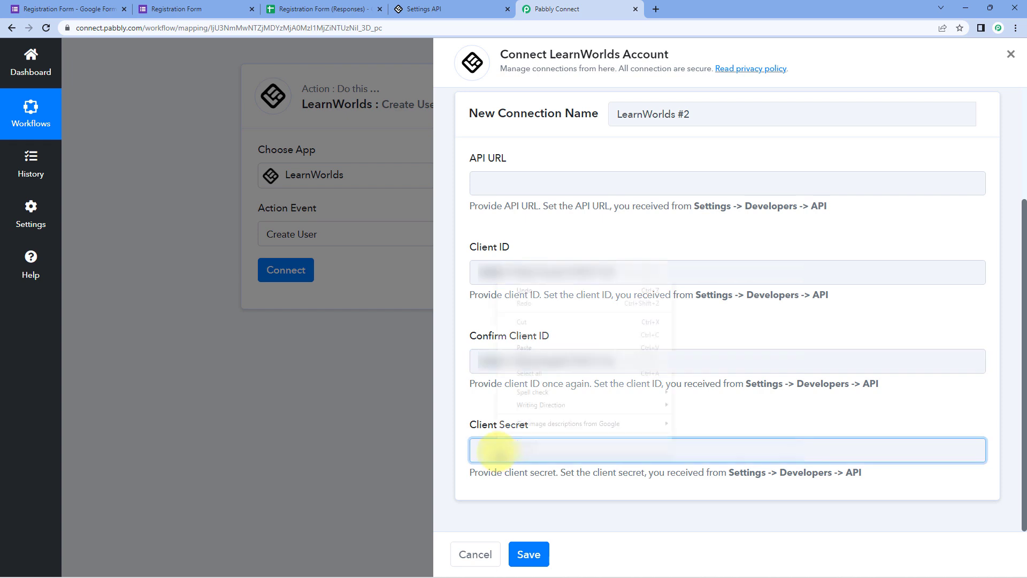
pyautogui.click(524, 347)
# - Paste the LearnWorlds API URL into the API URL field and save the connection
pyautogui.click(422, 9)
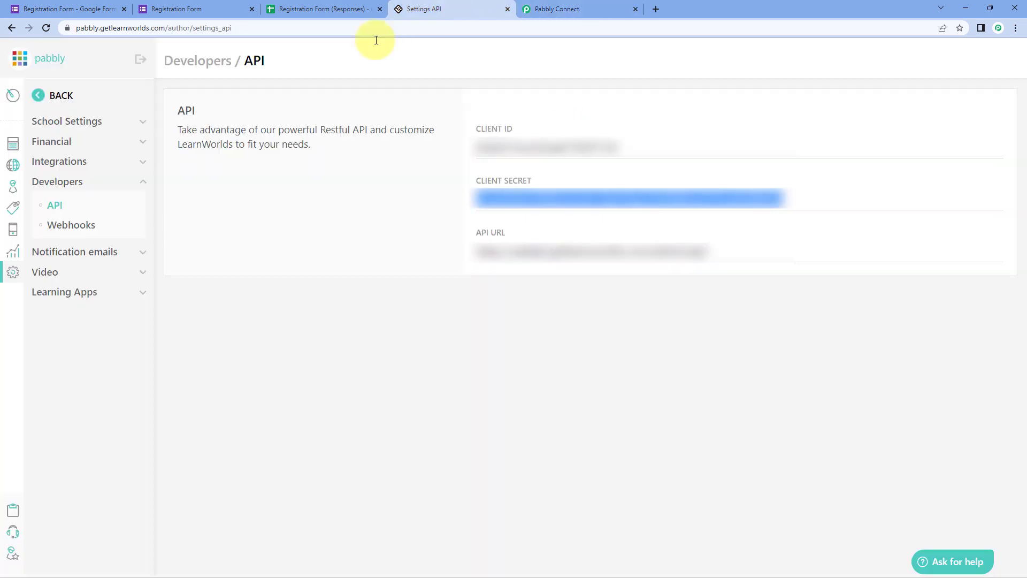
pyautogui.moveTo(716, 250); pyautogui.dragTo(506, 241)
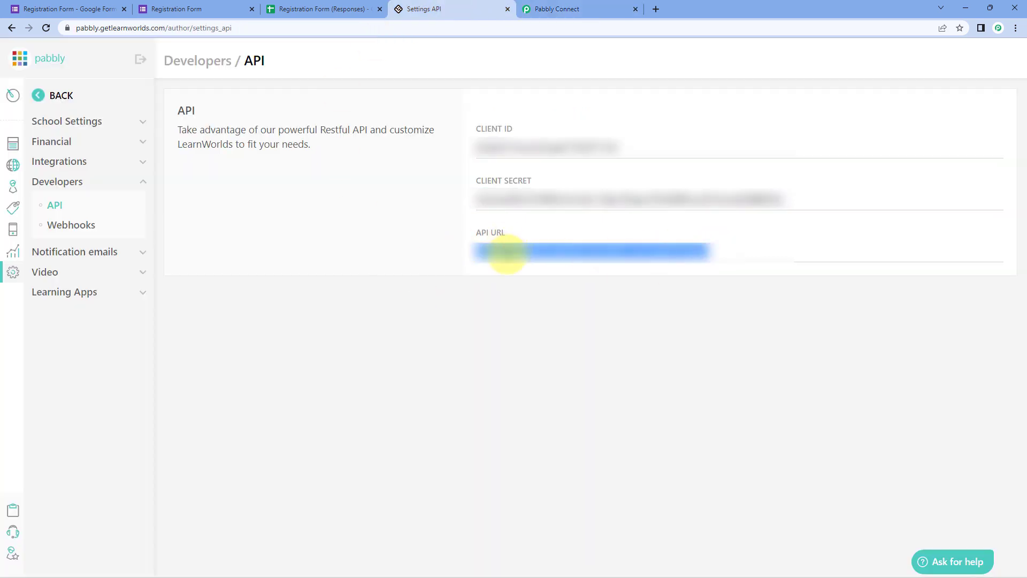
pyautogui.rightClick(506, 253)
pyautogui.click(541, 297)
pyautogui.click(451, 242)
pyautogui.click(562, 6)
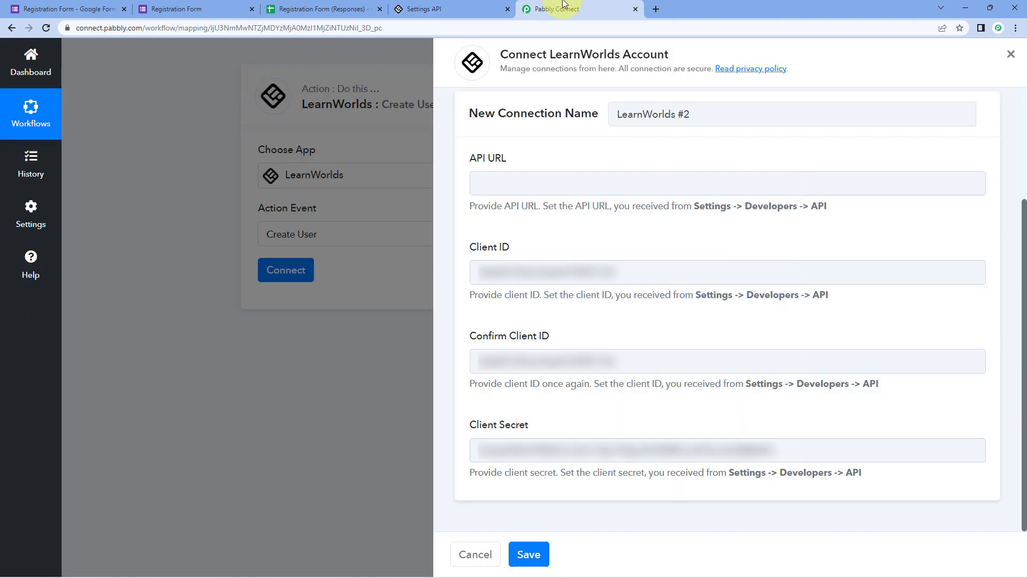
pyautogui.click(500, 183)
pyautogui.rightClick(500, 193)
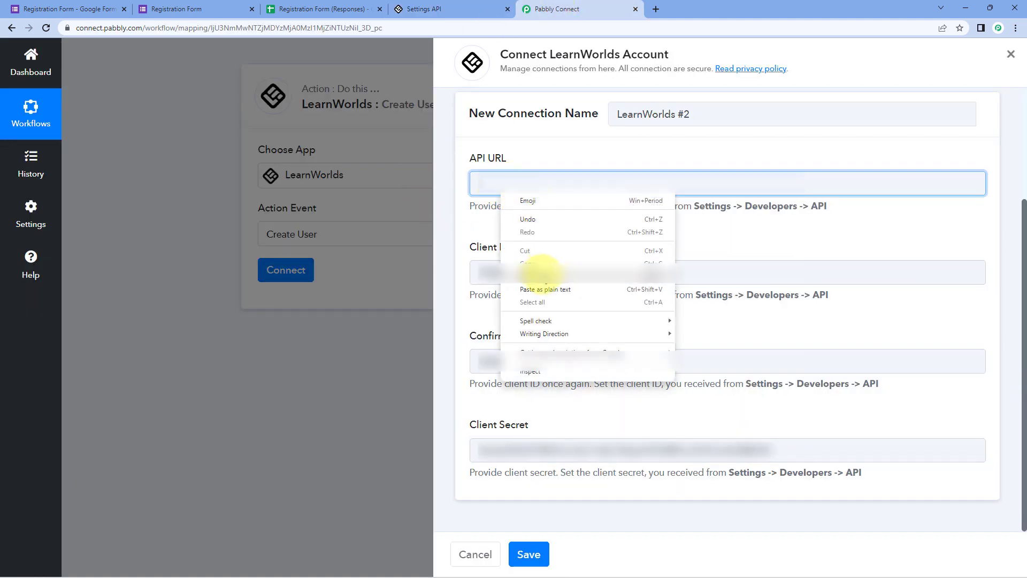
pyautogui.click(539, 276)
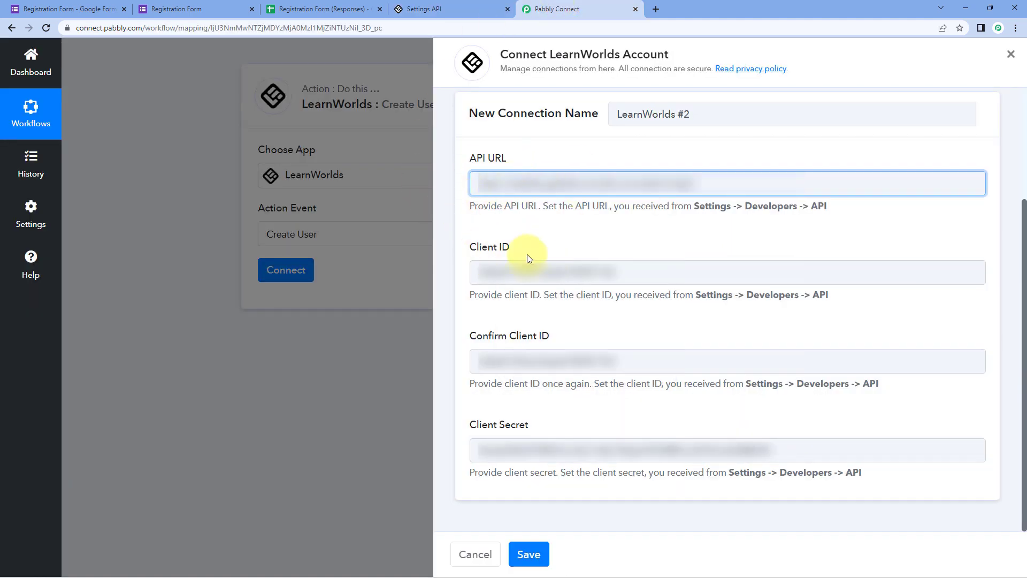
pyautogui.click(525, 554)
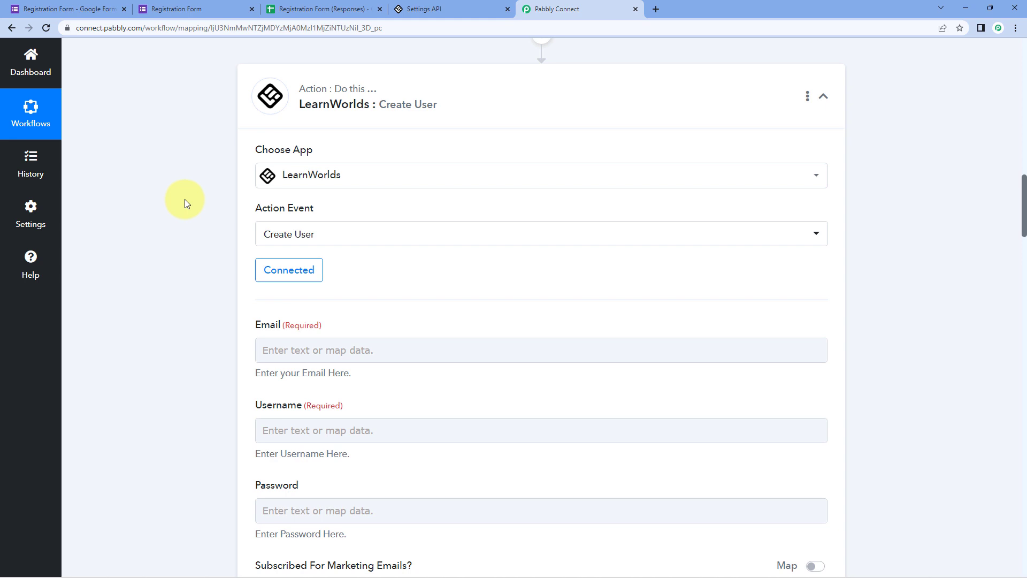
# - Review the Create User fields and the received response's email value, checking the Registration Form
pyautogui.scroll(-4, 185, 199)
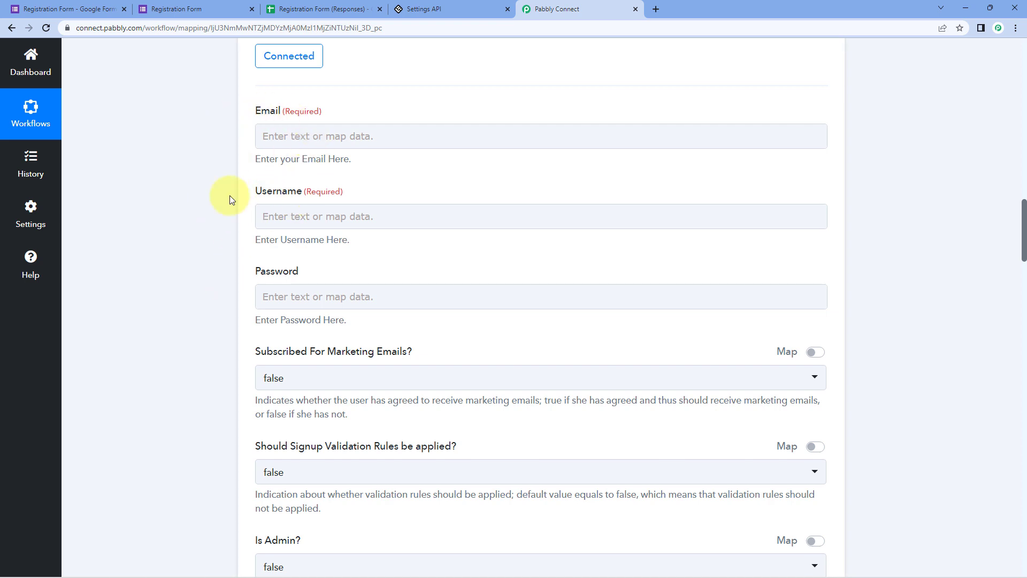
pyautogui.scroll(-1, 211, 306)
pyautogui.scroll(2, 212, 311)
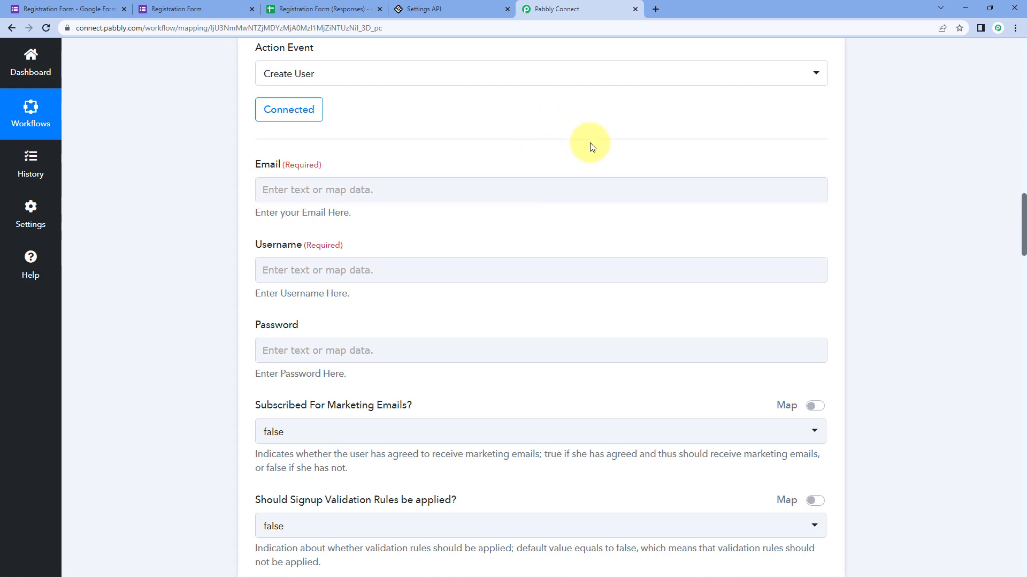
pyautogui.scroll(8, 592, 146)
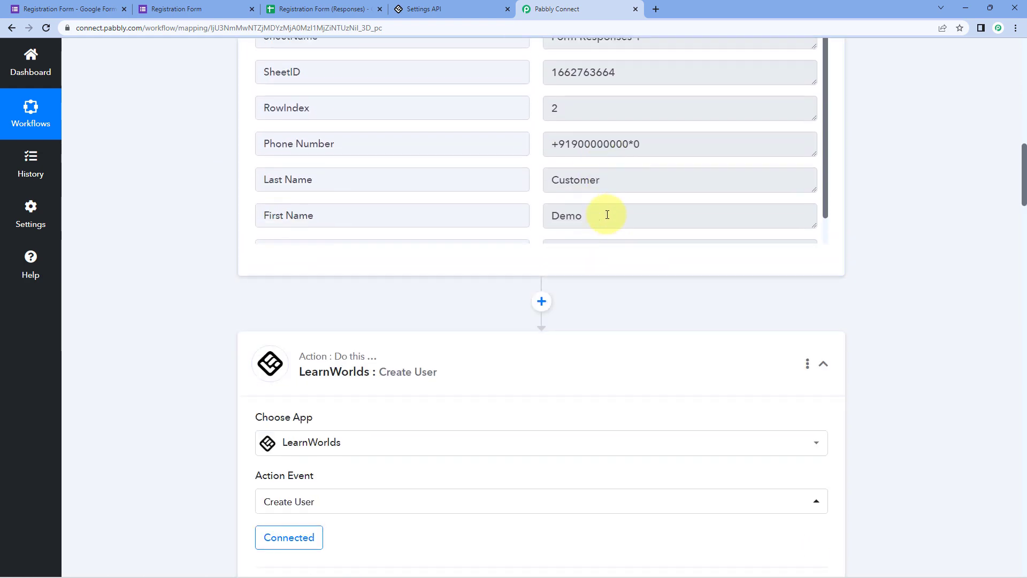
pyautogui.scroll(3, 607, 214)
pyautogui.moveTo(679, 380); pyautogui.dragTo(452, 141)
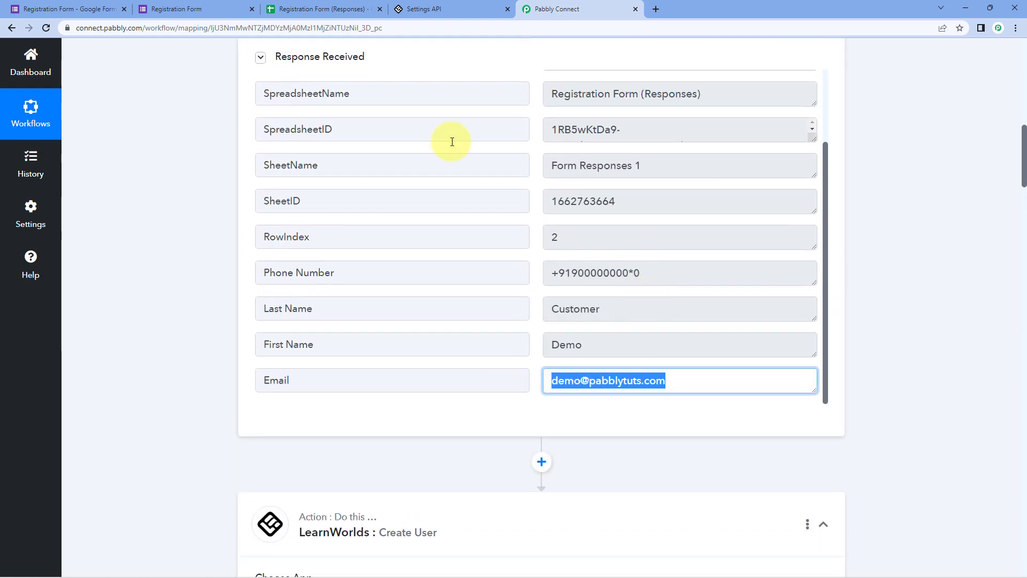
pyautogui.click(199, 8)
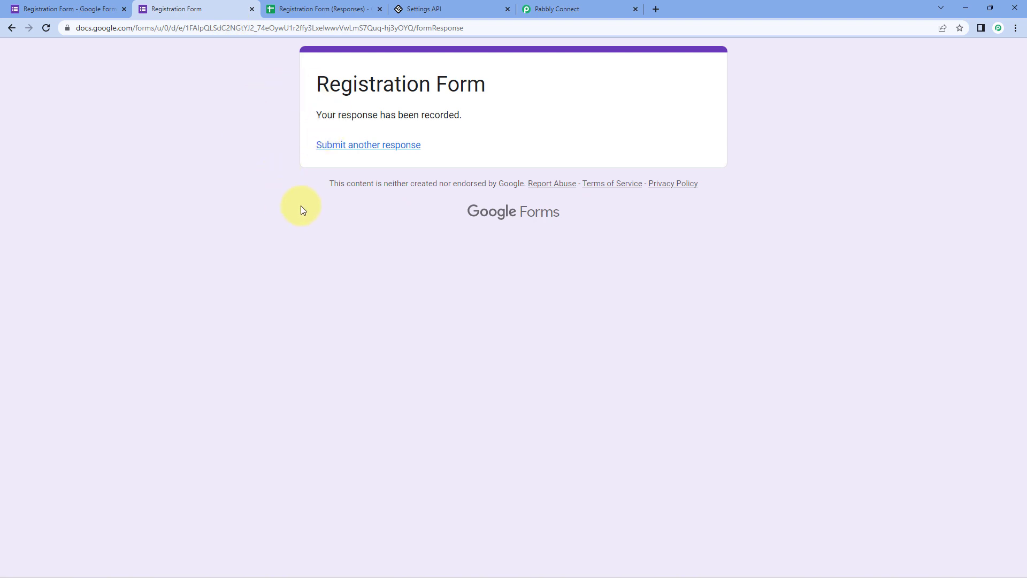
pyautogui.click(573, 9)
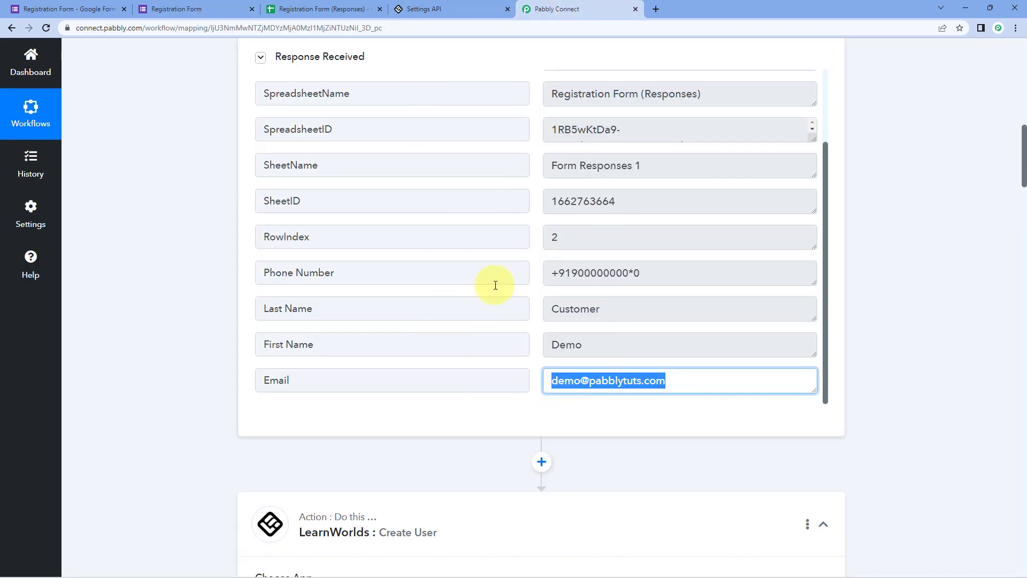
pyautogui.click(698, 381)
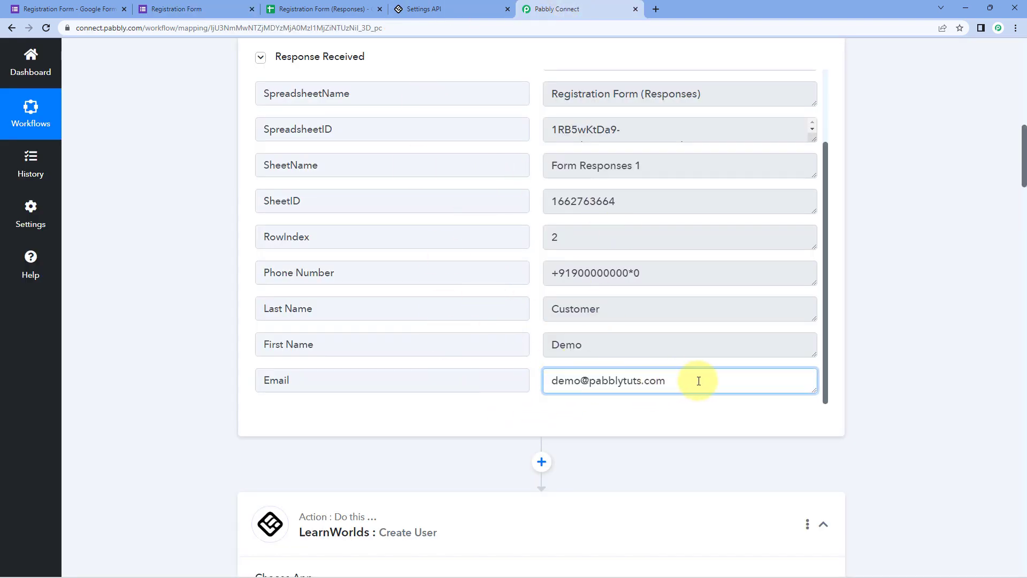
pyautogui.moveTo(698, 380); pyautogui.dragTo(532, 383)
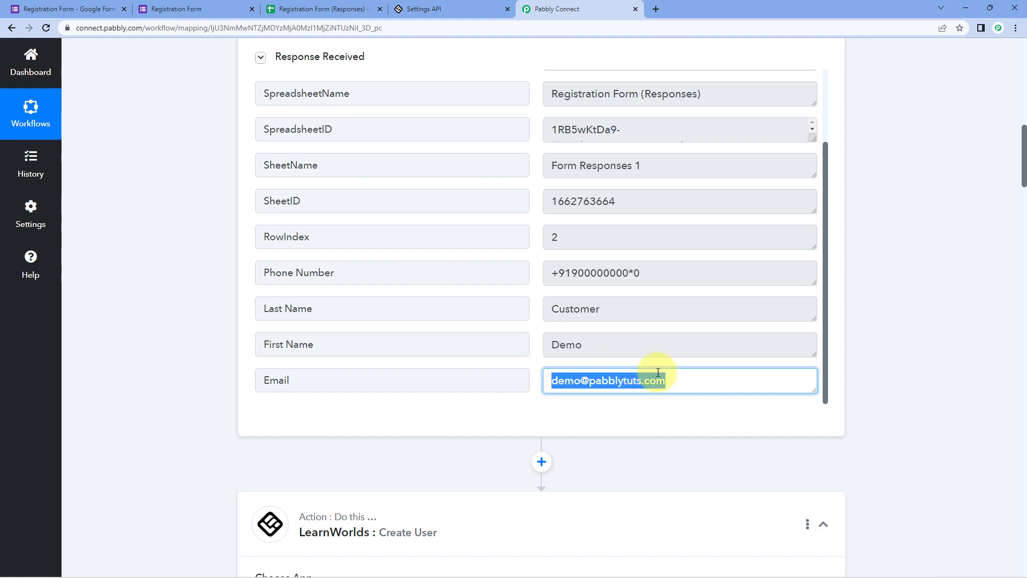
pyautogui.scroll(-14, 222, 364)
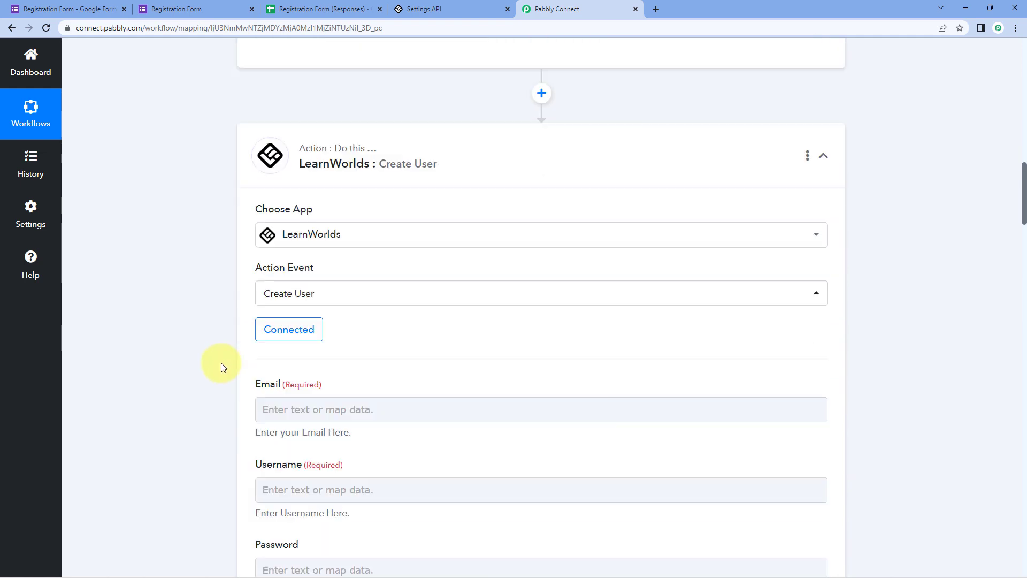
# - Map the Create User Email field to the Google Forms New Response Received Email answer
pyautogui.scroll(2, 229, 348)
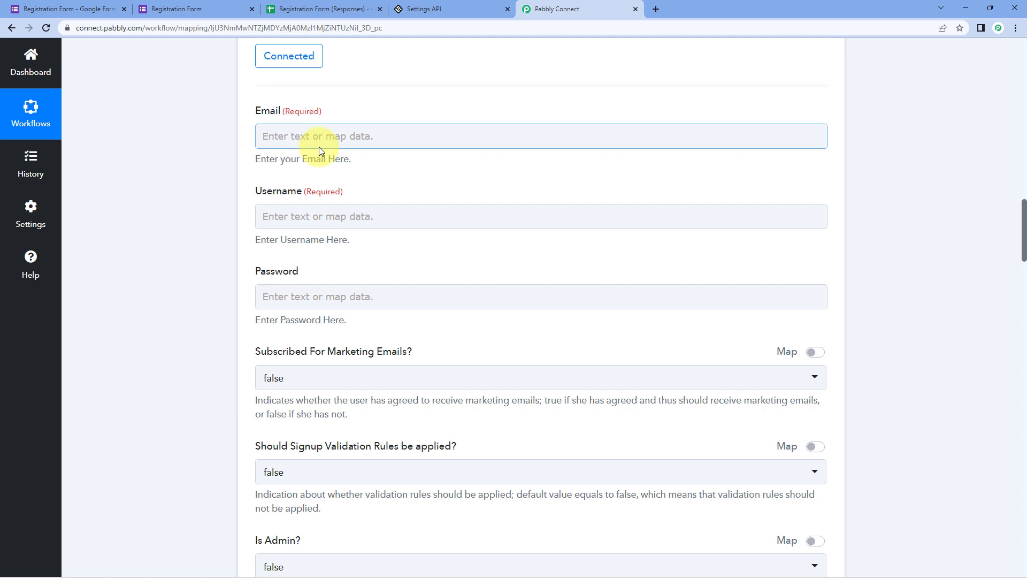
pyautogui.click(293, 133)
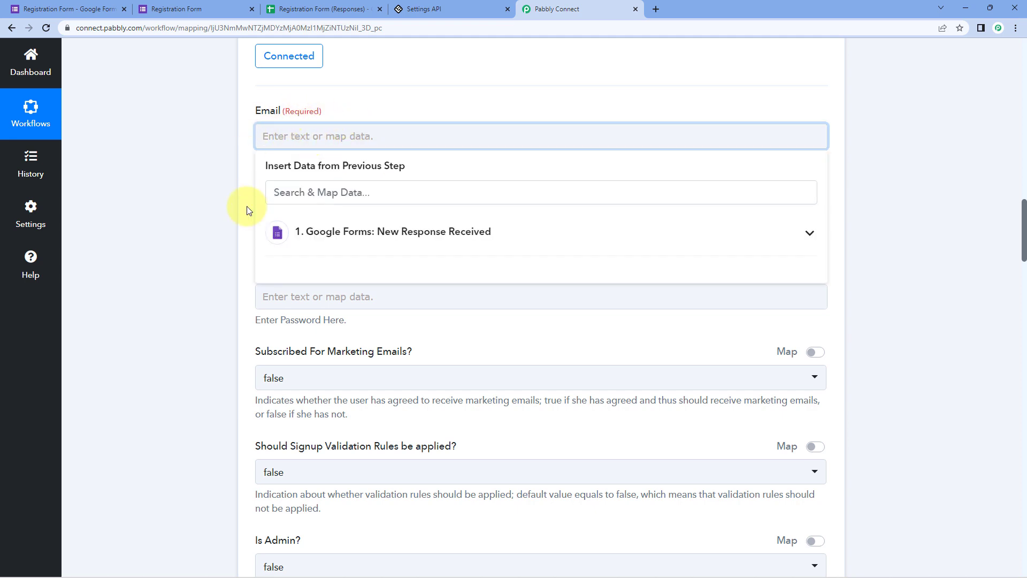
pyautogui.click(434, 237)
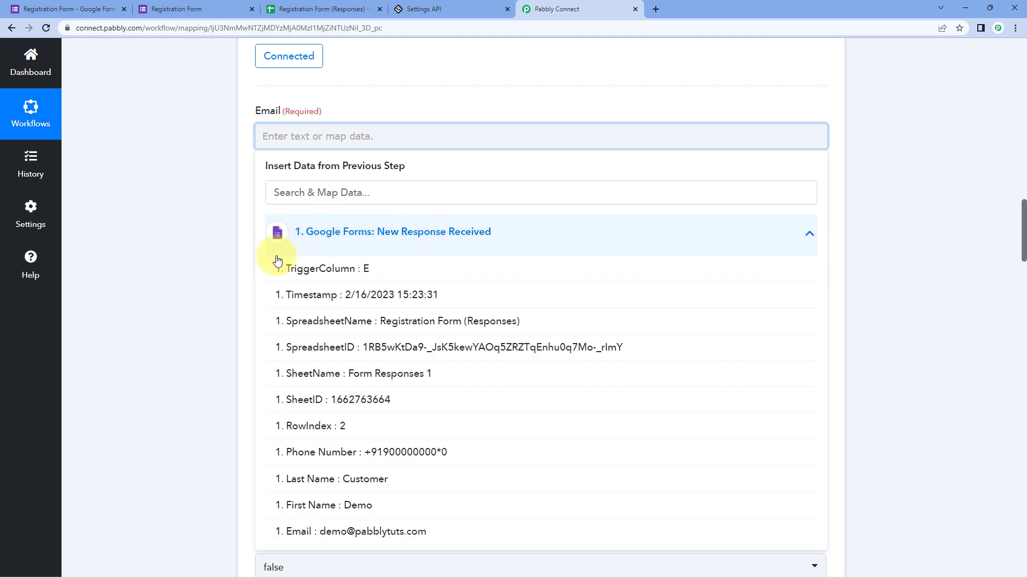
pyautogui.scroll(-1, 440, 315)
pyautogui.scroll(-2, 440, 316)
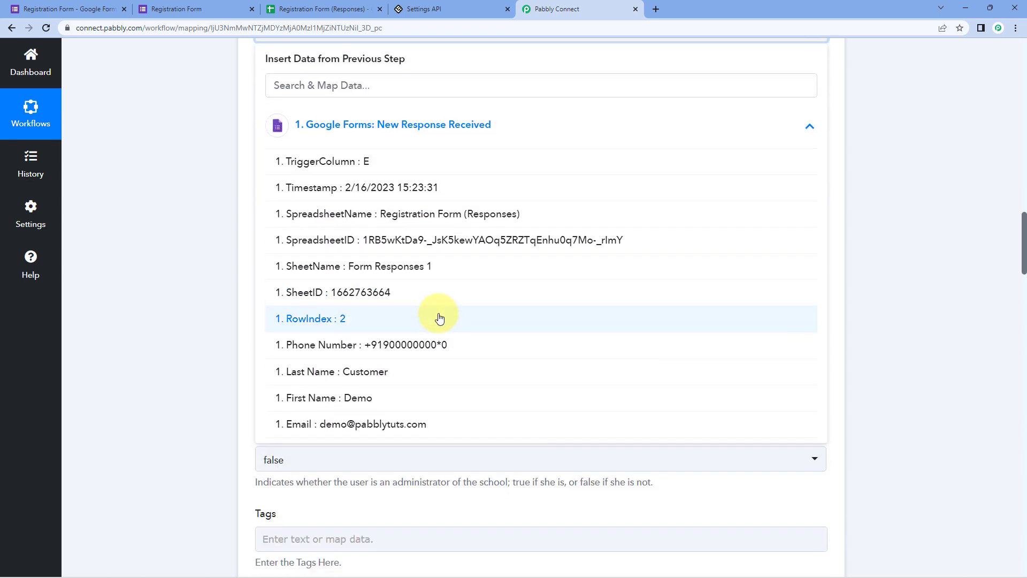
pyautogui.scroll(1, 416, 303)
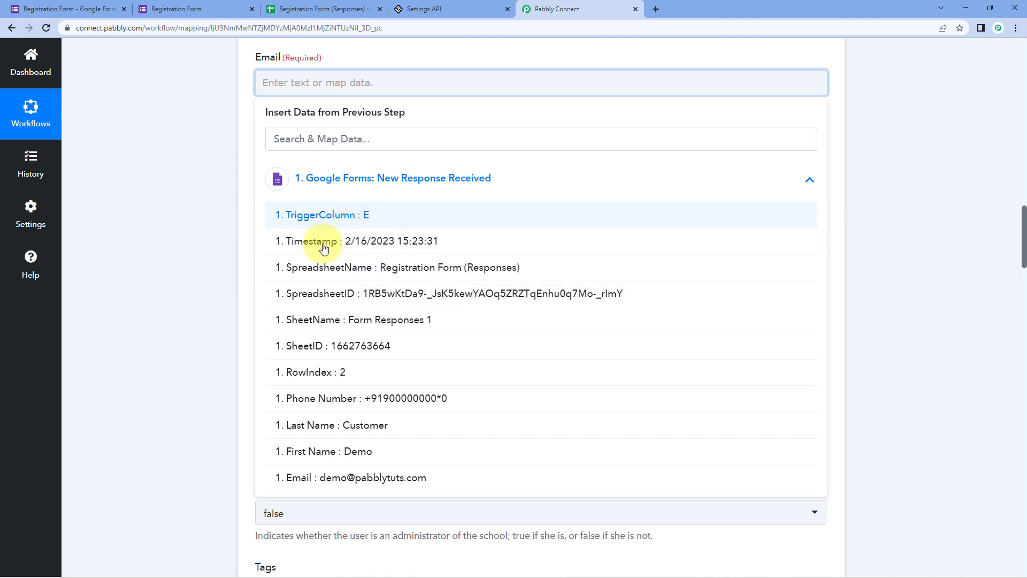
pyautogui.click(389, 476)
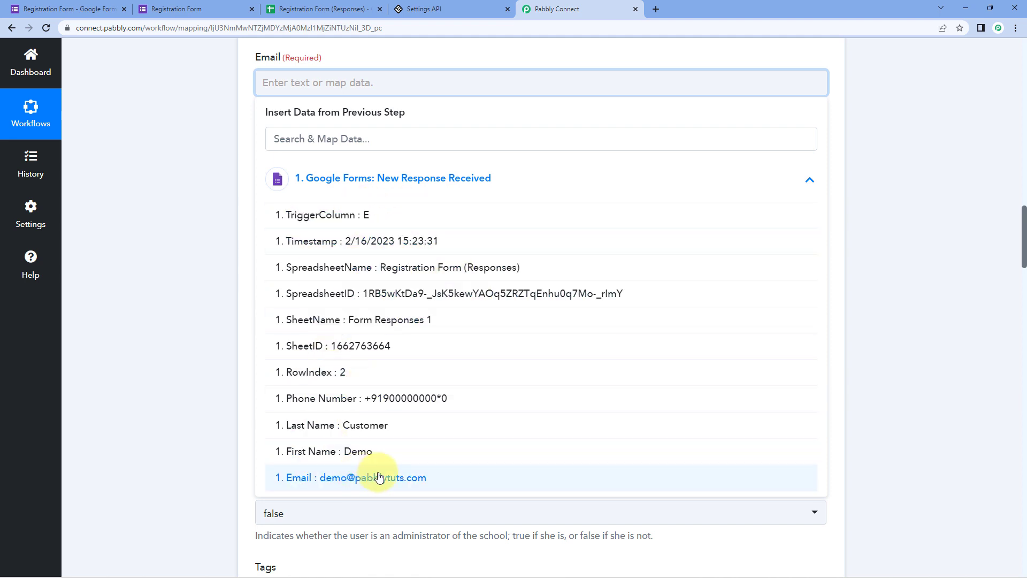
pyautogui.scroll(1, 213, 307)
pyautogui.click(229, 196)
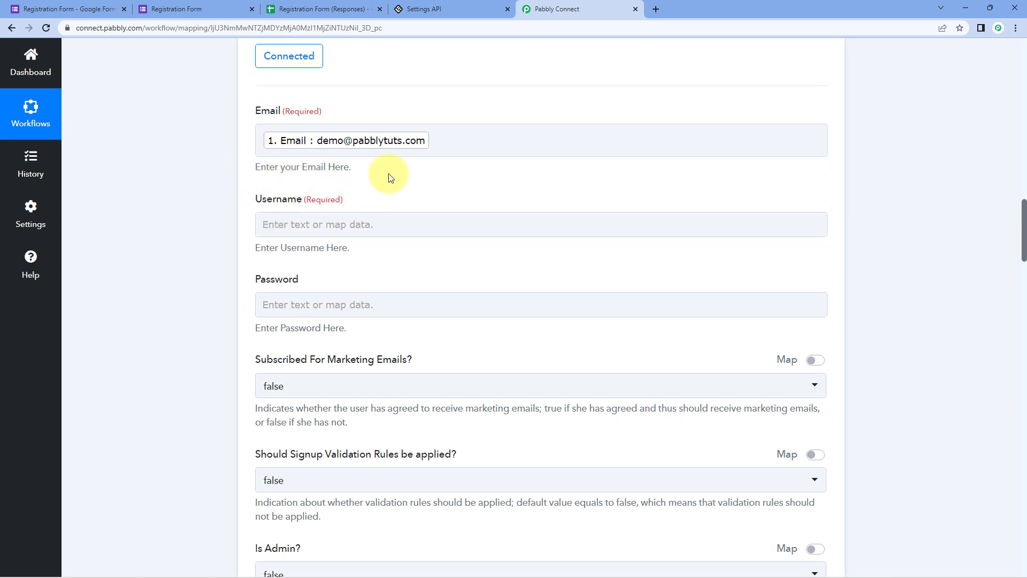
pyautogui.scroll(-1, 382, 176)
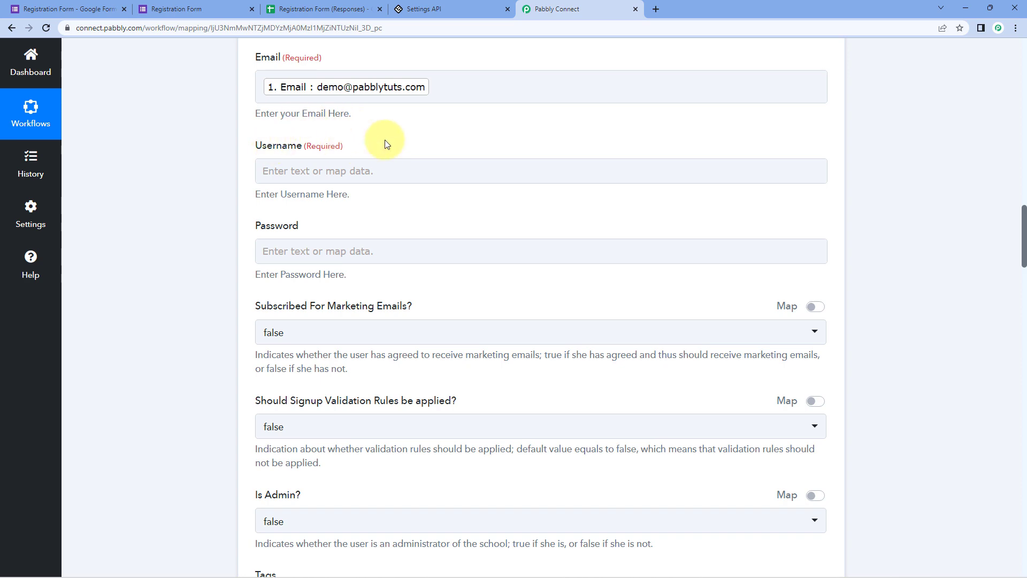
pyautogui.scroll(8, 427, 169)
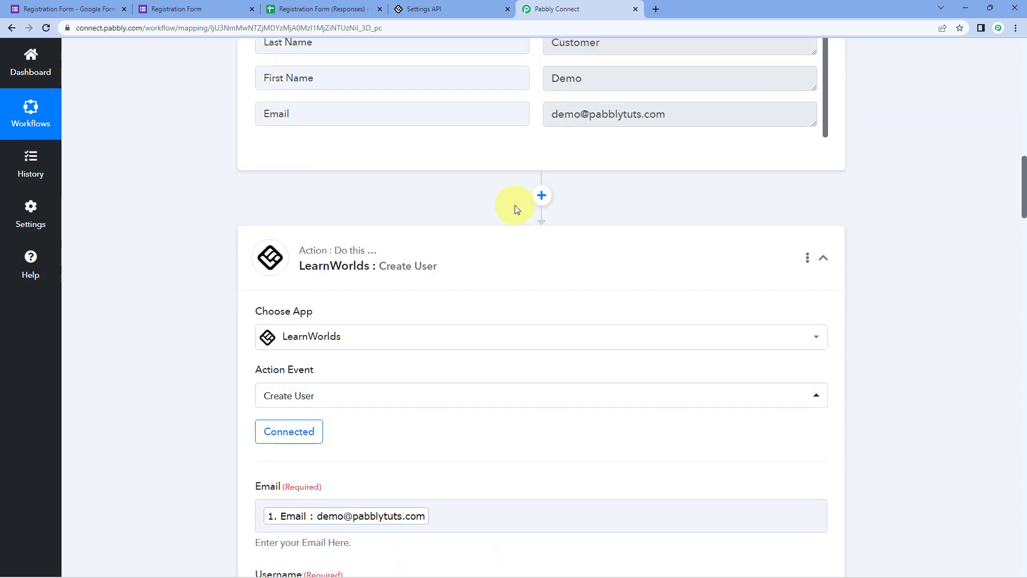
# - Highlight the sample First Name 'Demo' and Last Name values in the form response
pyautogui.scroll(4, 517, 210)
pyautogui.moveTo(600, 288); pyautogui.dragTo(522, 292)
pyautogui.moveTo(645, 258); pyautogui.dragTo(541, 255)
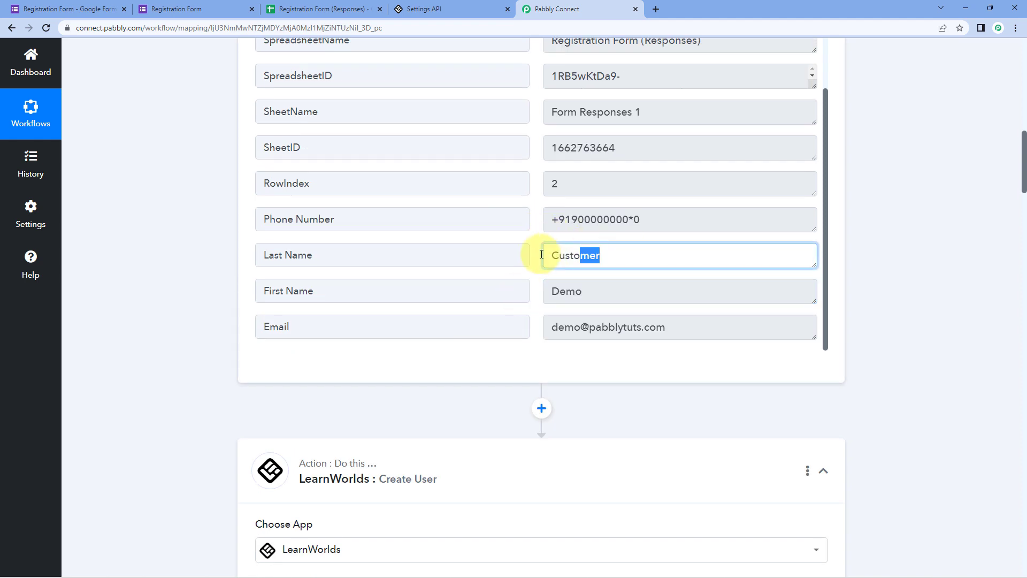
pyautogui.click(557, 274)
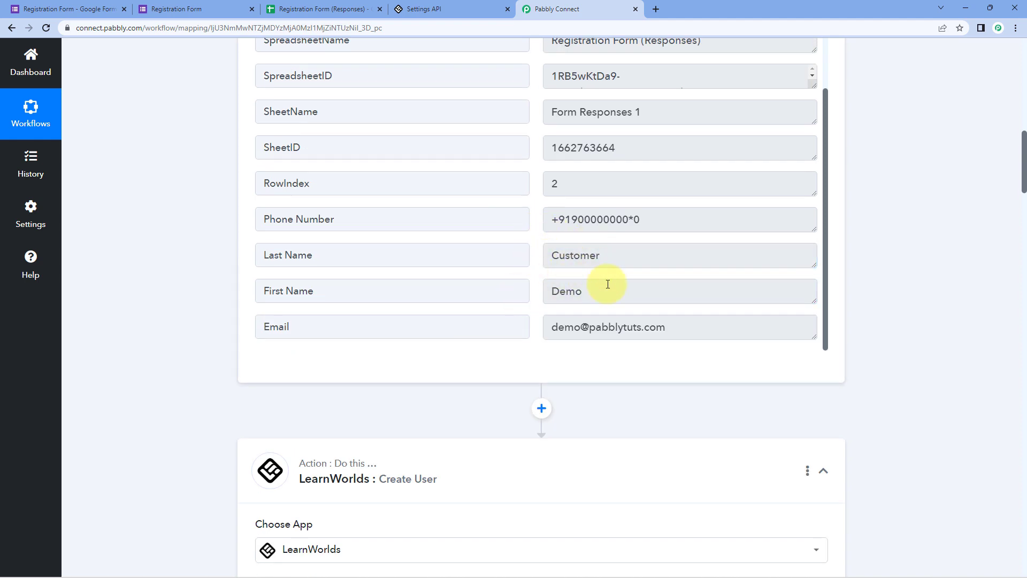
pyautogui.moveTo(607, 289); pyautogui.dragTo(534, 294)
pyautogui.moveTo(609, 257); pyautogui.dragTo(488, 262)
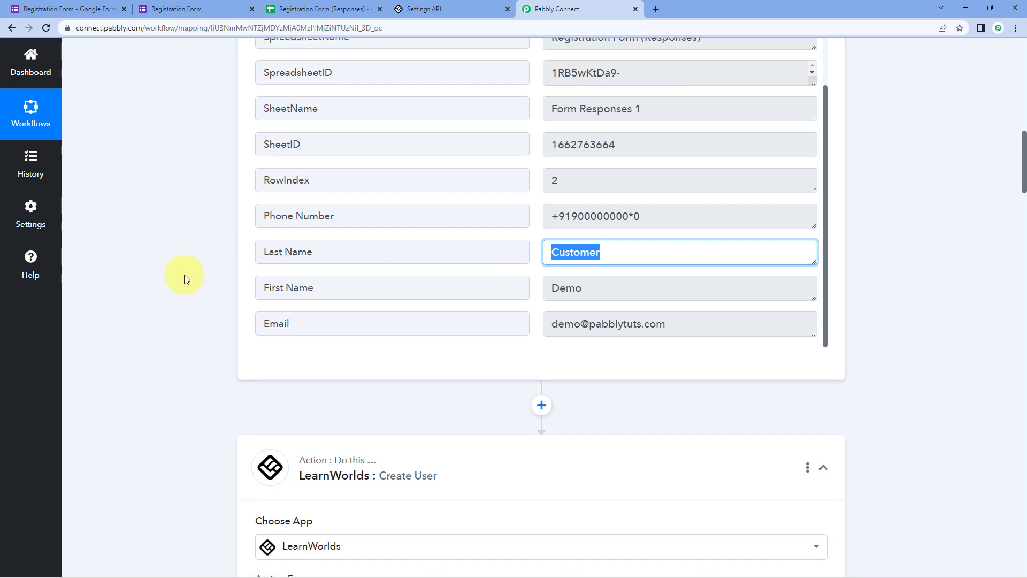
pyautogui.scroll(-10, 184, 274)
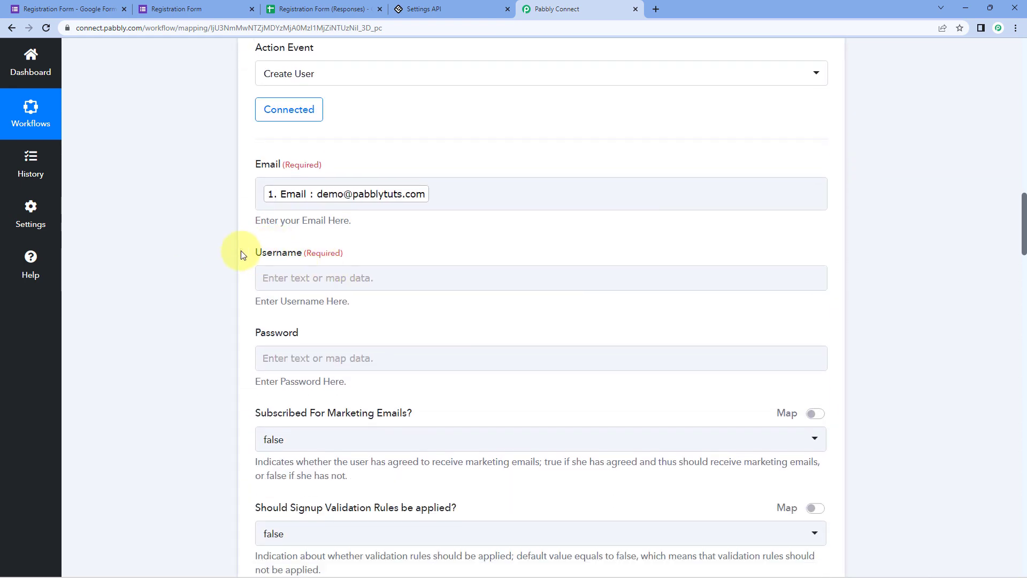
pyautogui.scroll(-1, 232, 254)
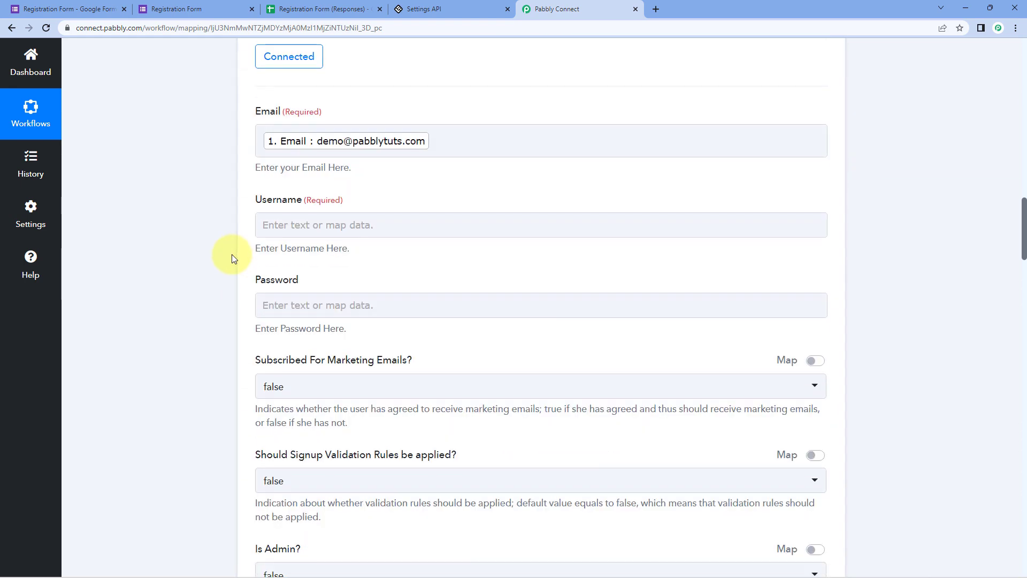
# - Map Username to the response's First Name answer followed by its Last Name answer
pyautogui.click(280, 232)
pyautogui.scroll(-2, 242, 236)
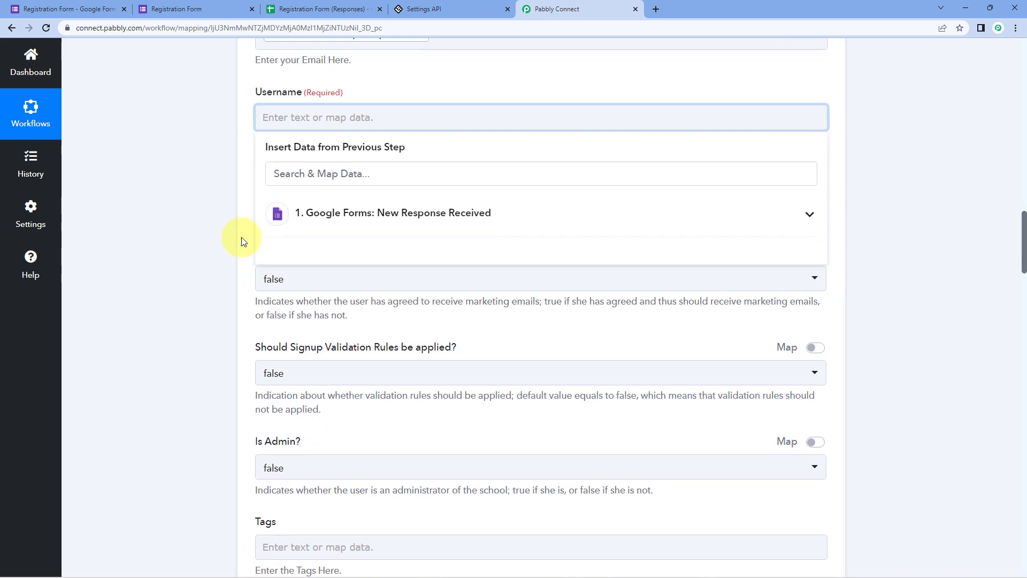
pyautogui.click(375, 214)
pyautogui.scroll(-1, 374, 321)
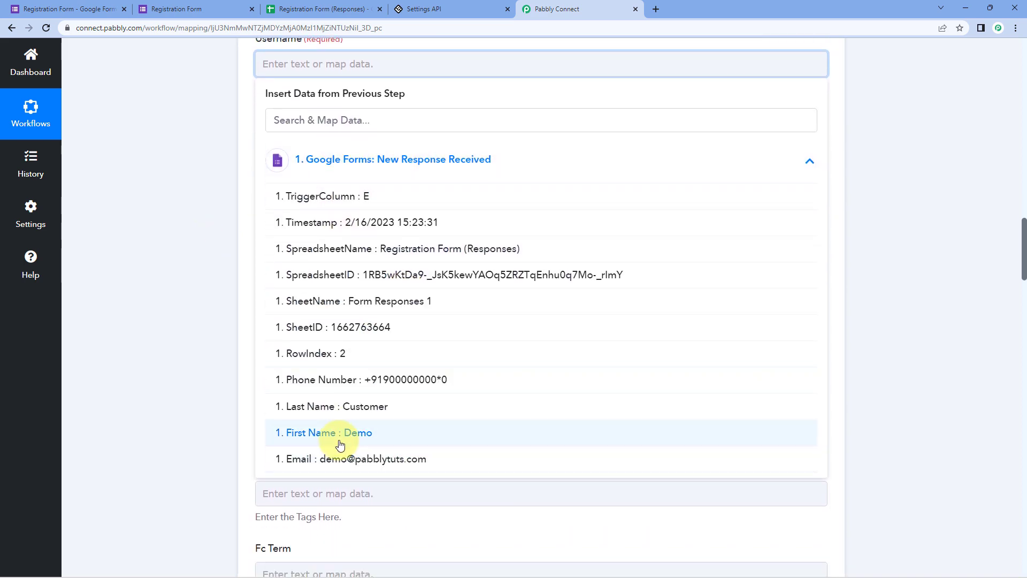
pyautogui.click(338, 433)
pyautogui.scroll(2, 205, 302)
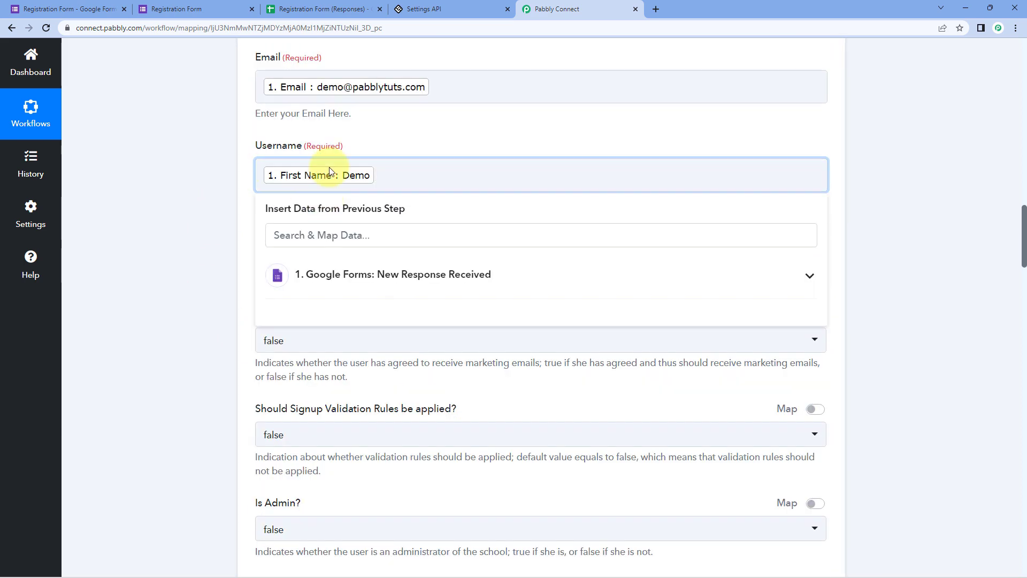
pyautogui.click(407, 278)
pyautogui.scroll(-1, 347, 408)
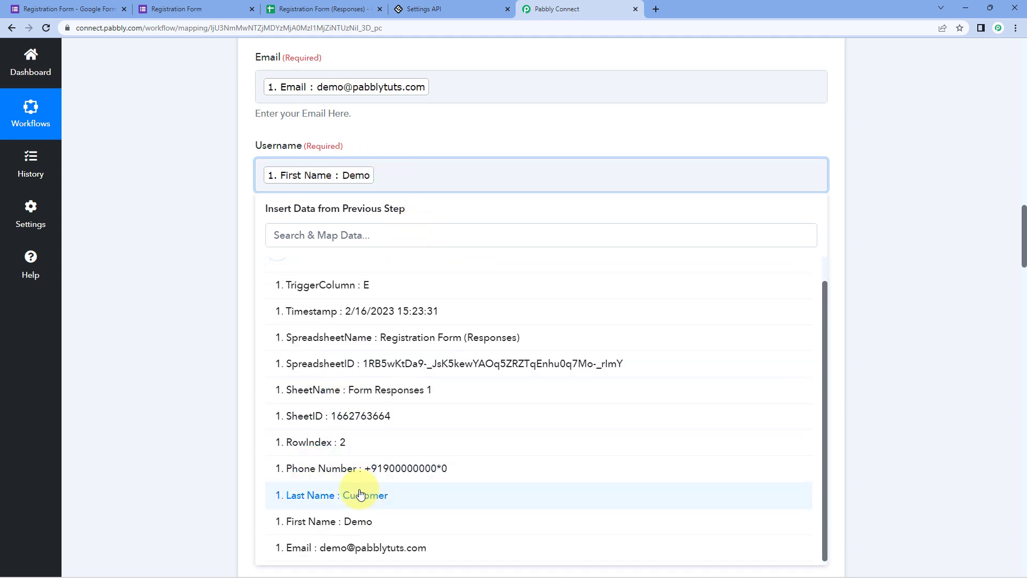
pyautogui.click(364, 496)
pyautogui.click(220, 259)
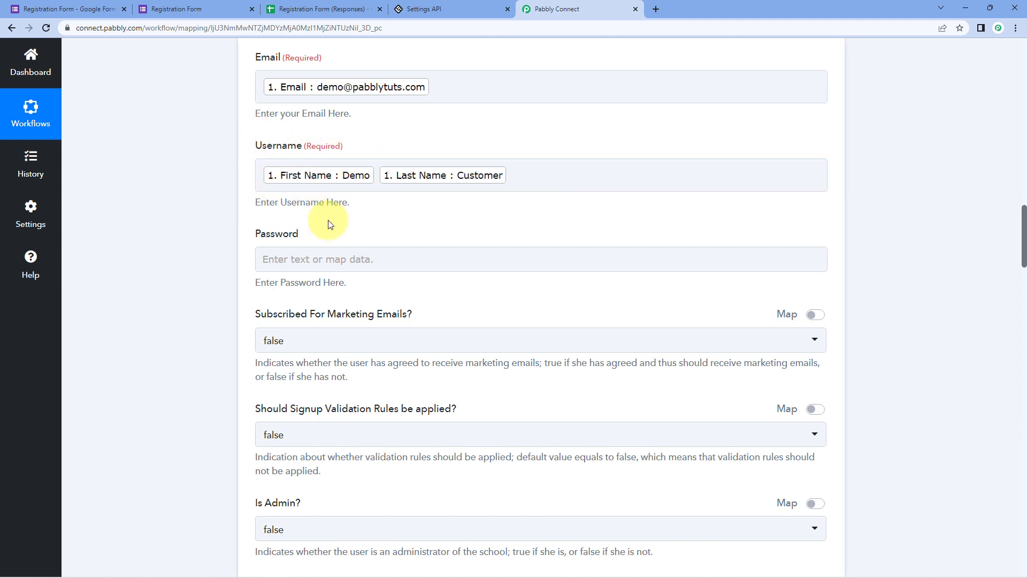
pyautogui.scroll(-1, 330, 225)
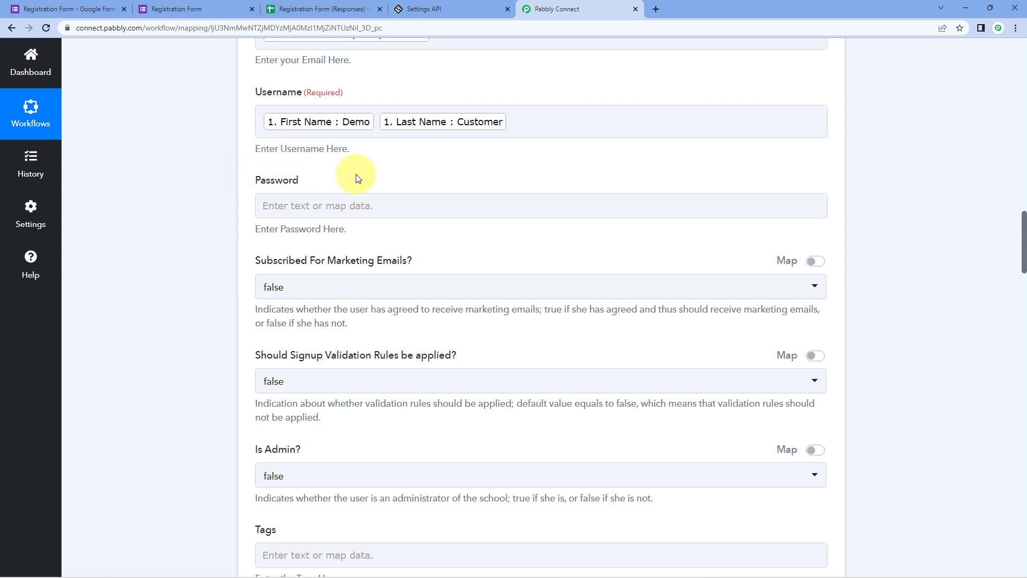
# - Check the submitted form, then keep the Subscribed marketing-emails option as a fixed false choice
pyautogui.scroll(-2, 363, 171)
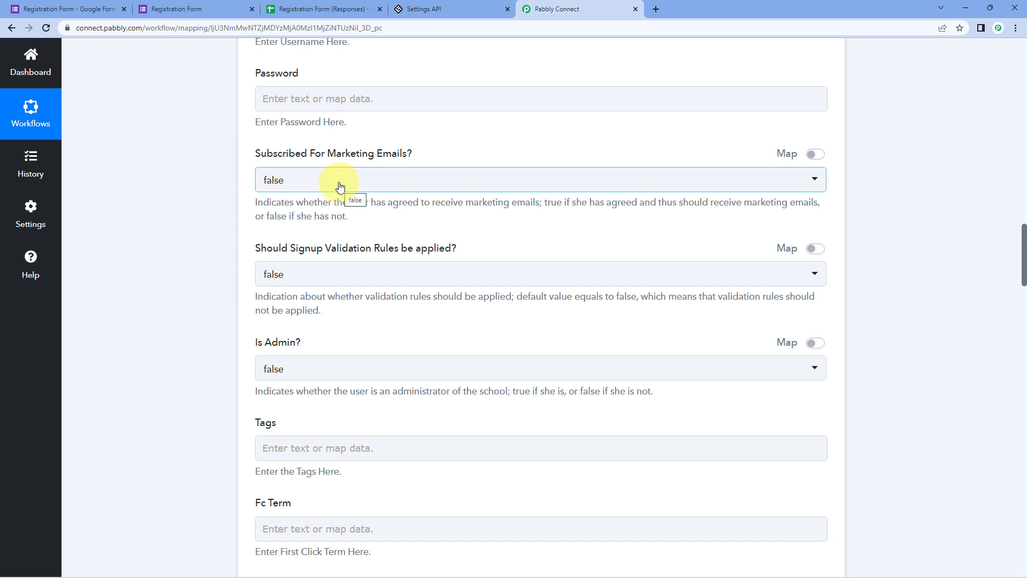
pyautogui.click(202, 11)
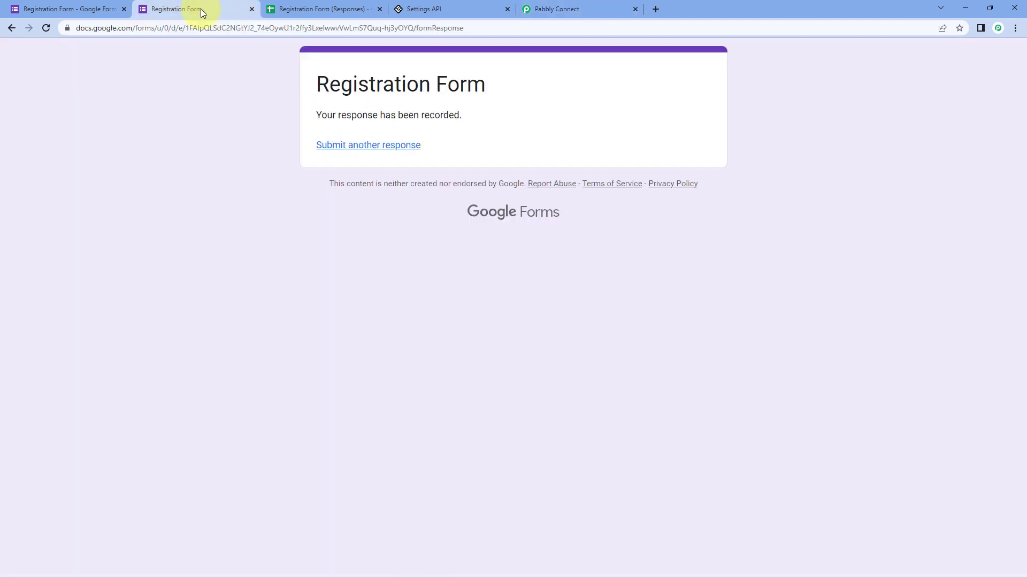
pyautogui.click(541, 9)
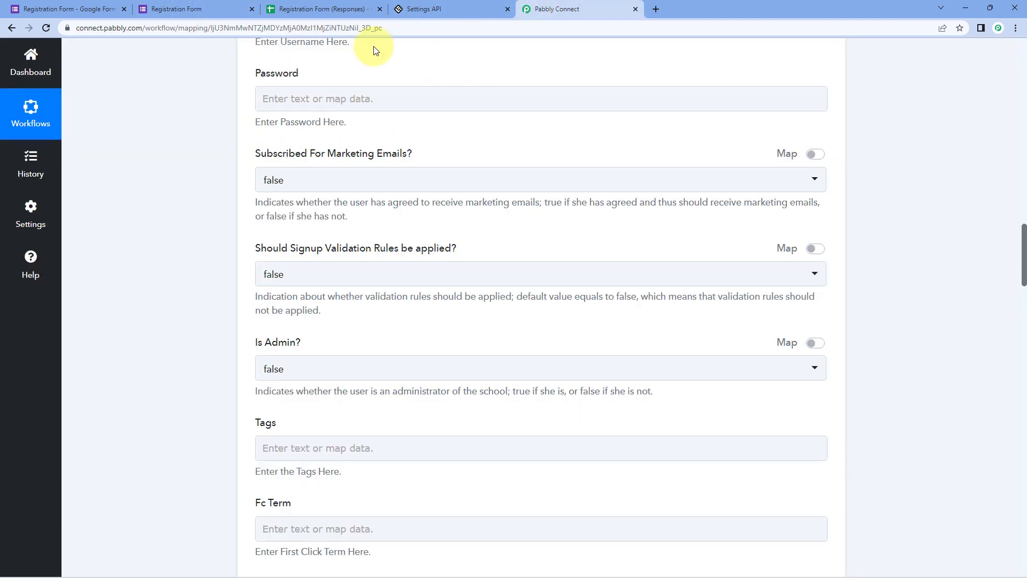
pyautogui.click(814, 155)
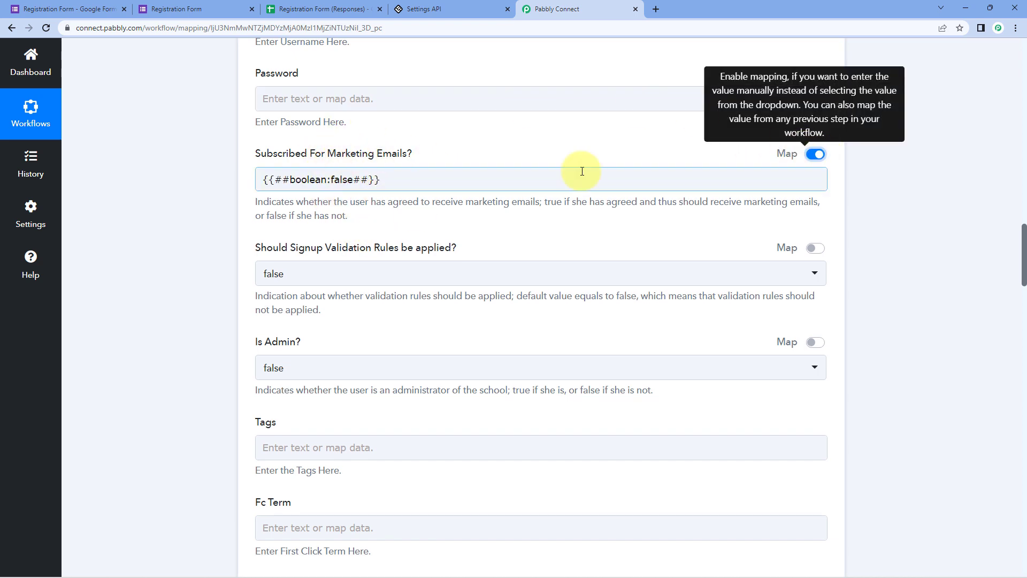
pyautogui.click(815, 154)
pyautogui.scroll(-2, 375, 143)
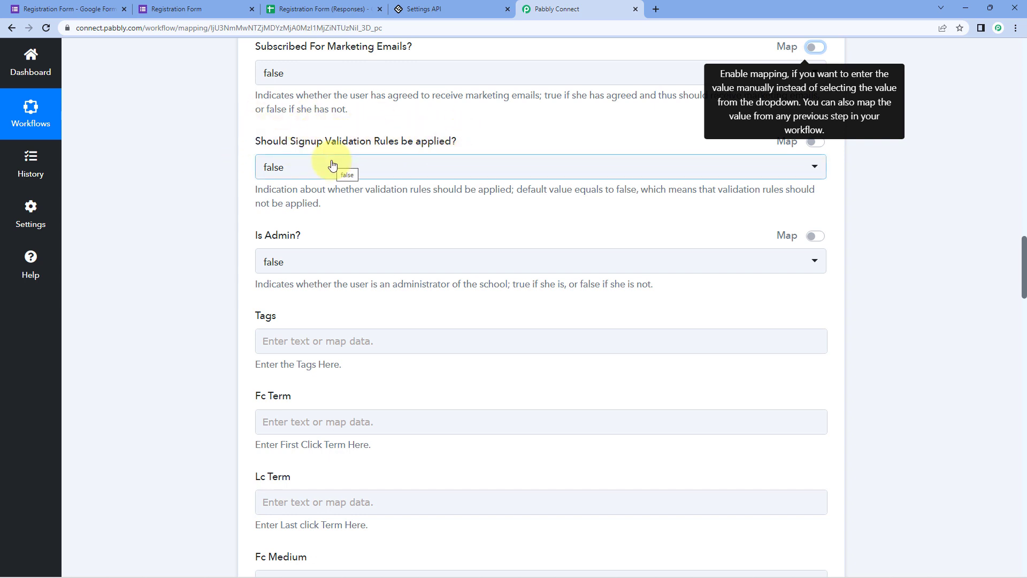
# - Set both the Validation Rules and Is Admin dropdowns to false
pyautogui.click(358, 163)
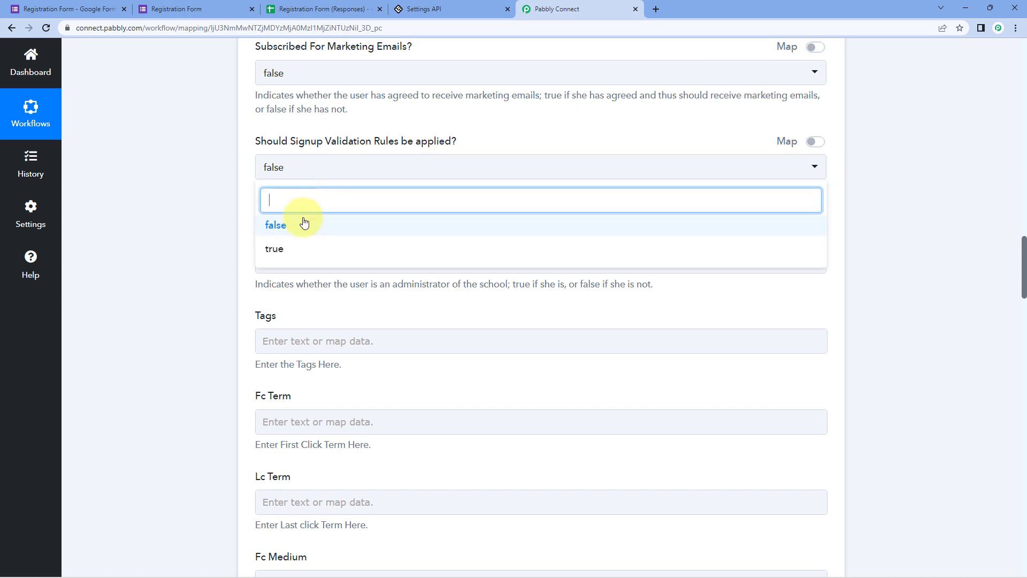
pyautogui.click(300, 219)
pyautogui.click(247, 197)
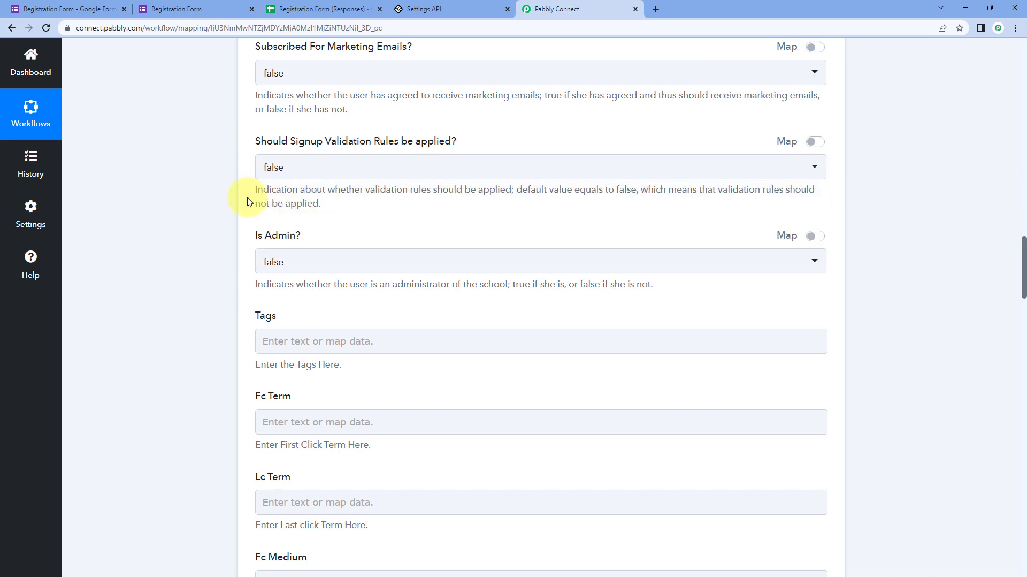
pyautogui.scroll(-1, 243, 197)
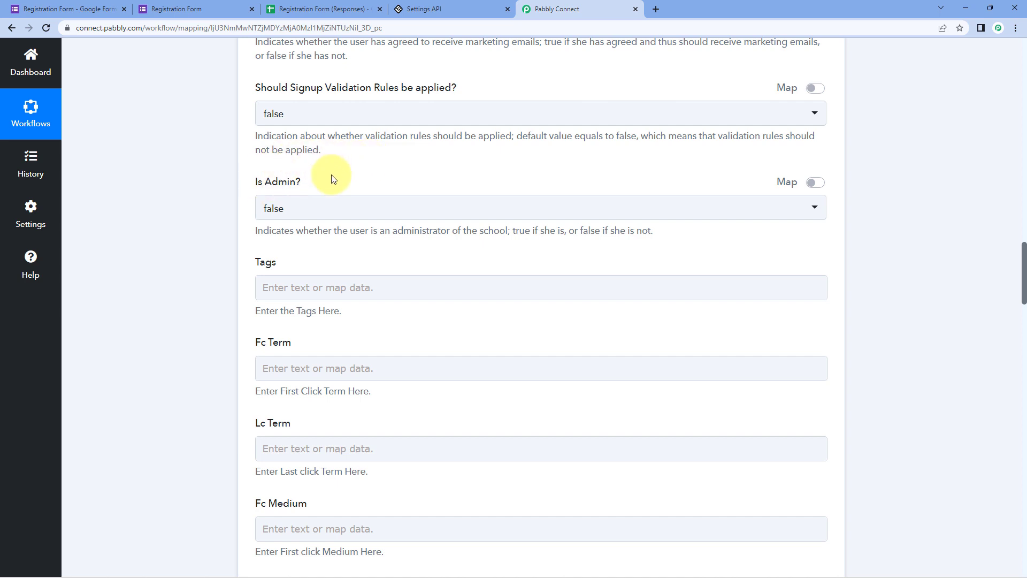
pyautogui.click(295, 214)
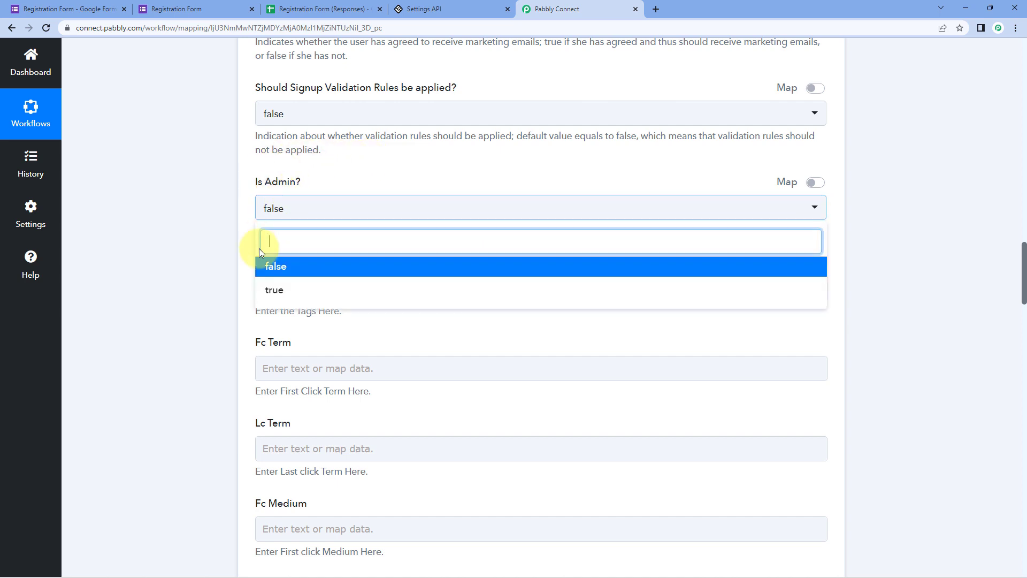
pyautogui.click(299, 268)
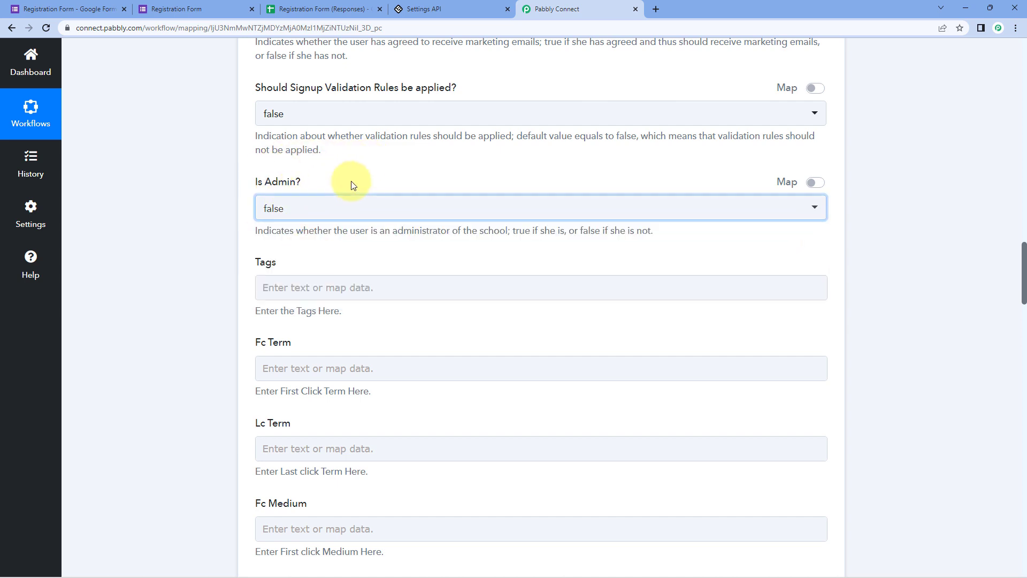
pyautogui.scroll(-2, 350, 182)
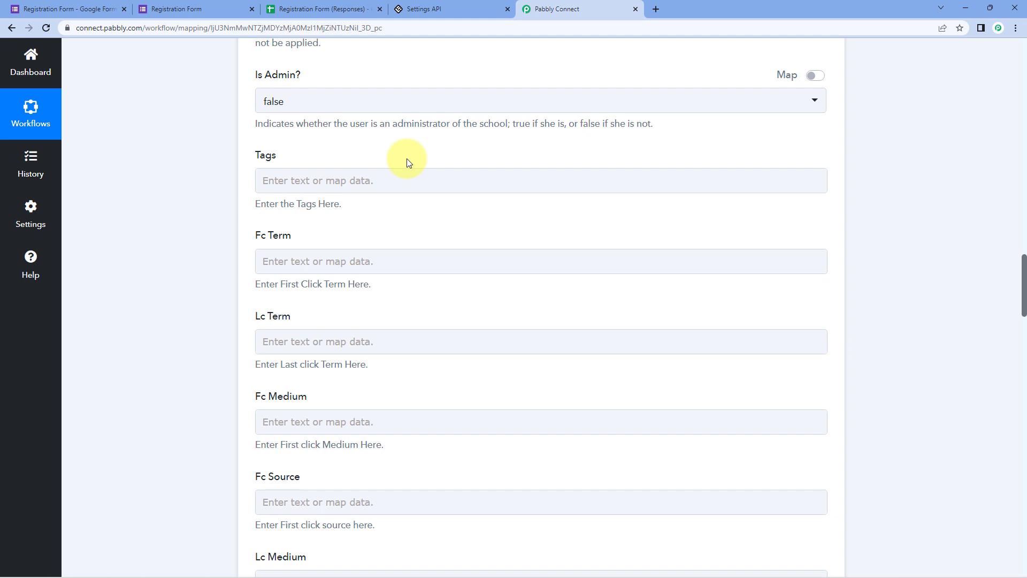
# - Enter the tag 'Google Forms' in the Tags field
pyautogui.click(331, 177)
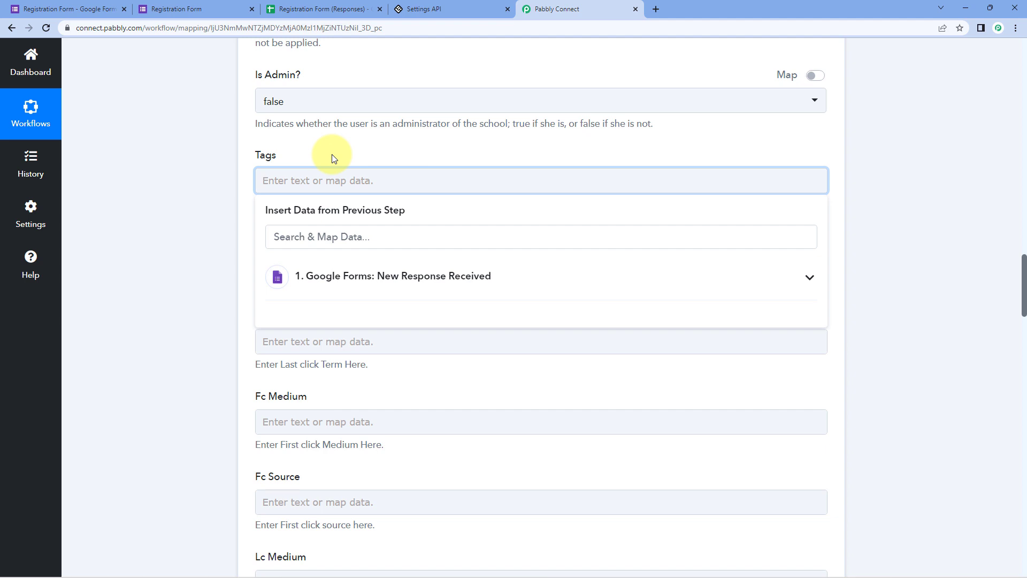
pyautogui.write('Google Forms')
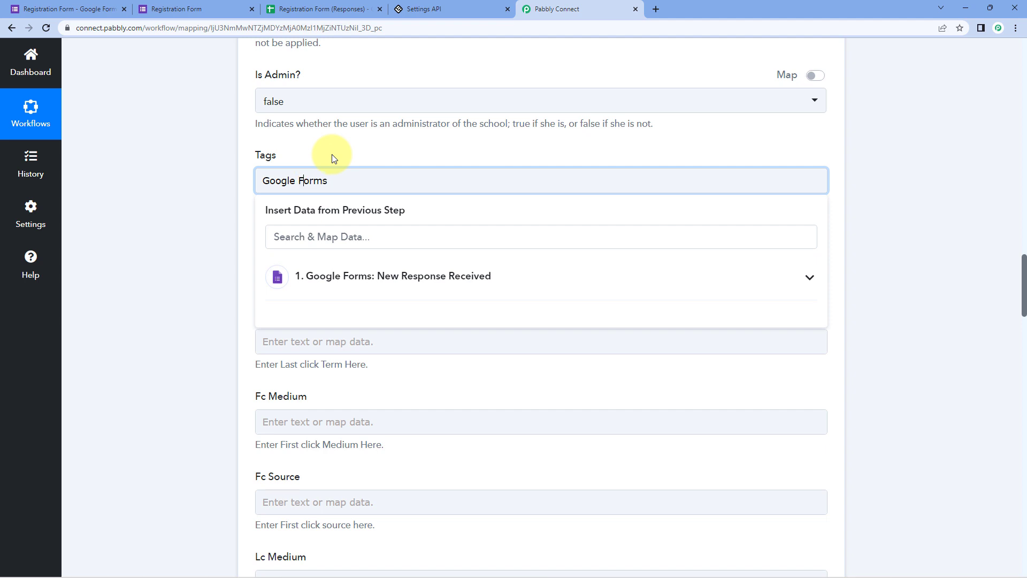
pyautogui.click(329, 160)
# - Scroll past the optional Bio, Location and profile URL fields, leaving them empty
pyautogui.scroll(-2, 270, 155)
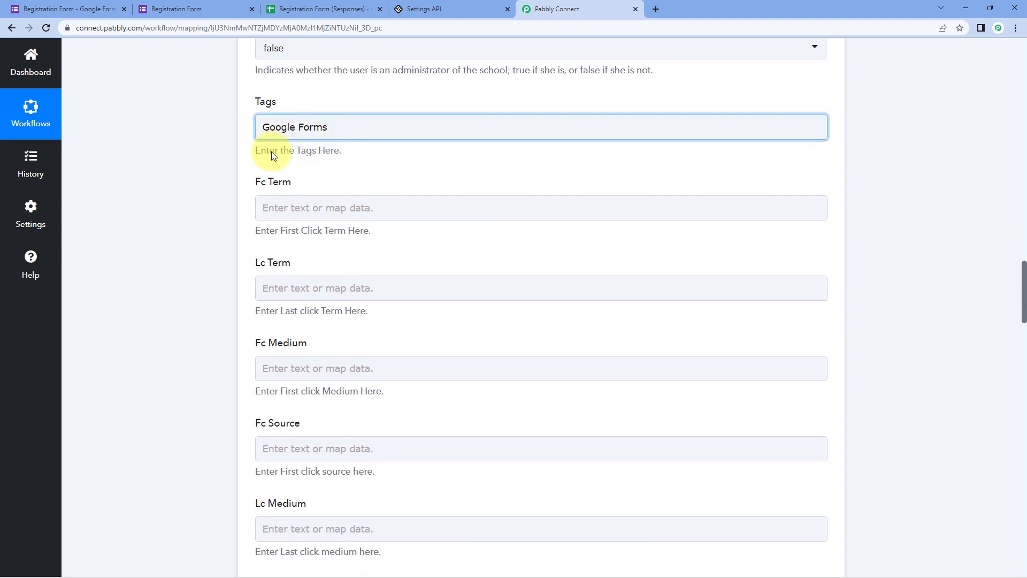
pyautogui.scroll(-1, 281, 136)
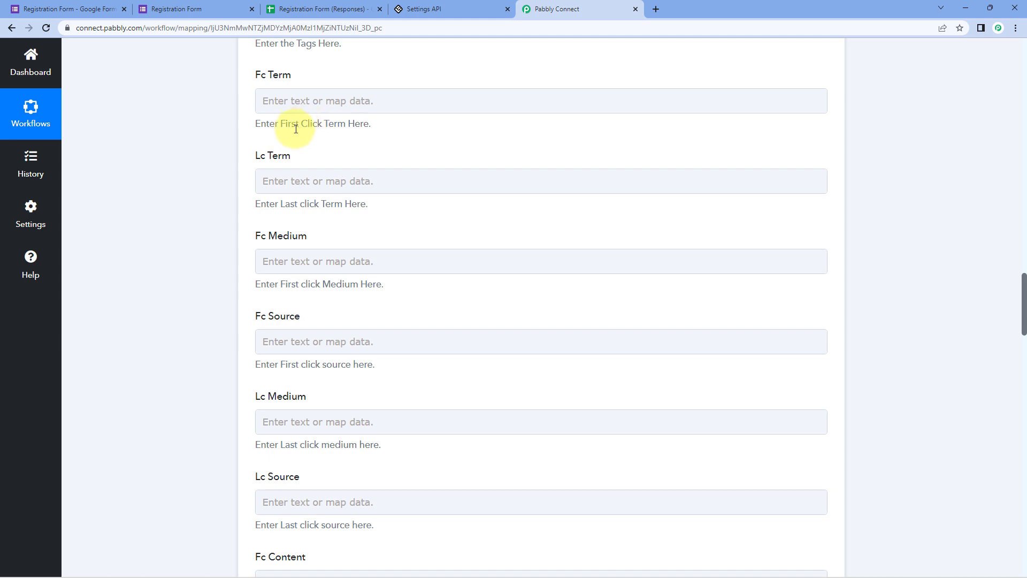
pyautogui.scroll(-2, 252, 192)
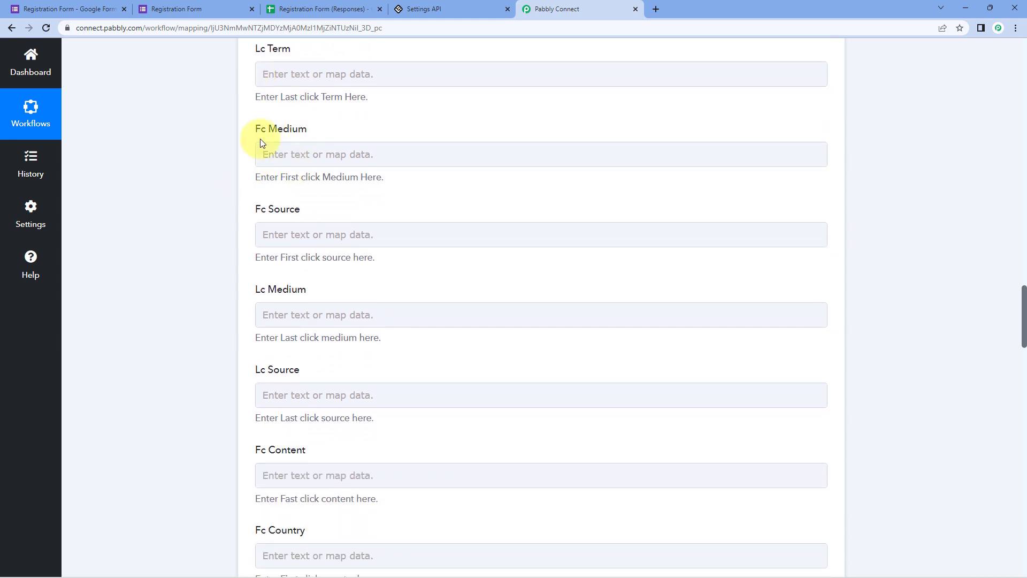
pyautogui.scroll(-1, 258, 138)
pyautogui.scroll(-7, 312, 167)
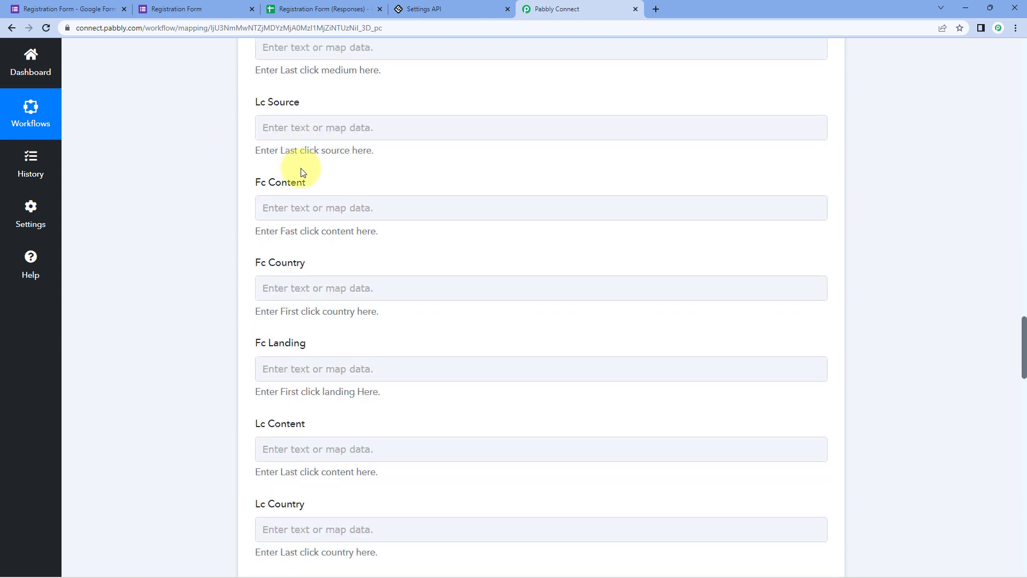
pyautogui.scroll(-3, 312, 166)
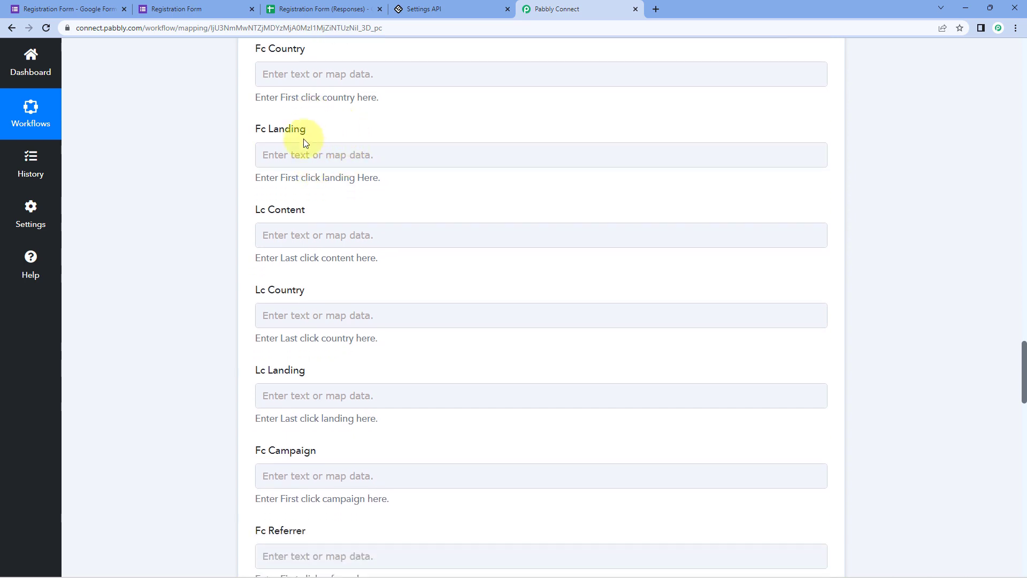
pyautogui.scroll(-6, 339, 118)
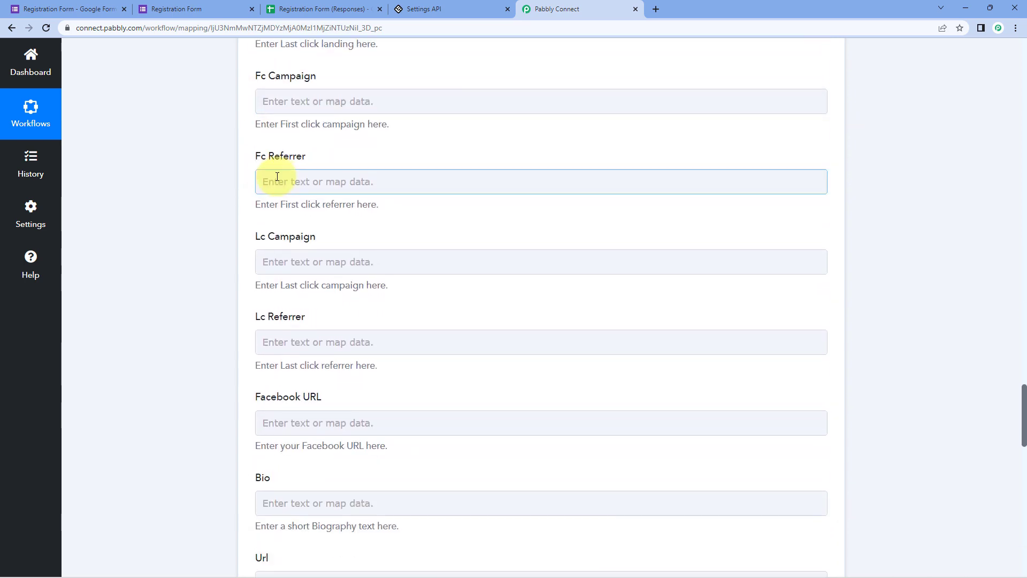
pyautogui.scroll(-5, 277, 184)
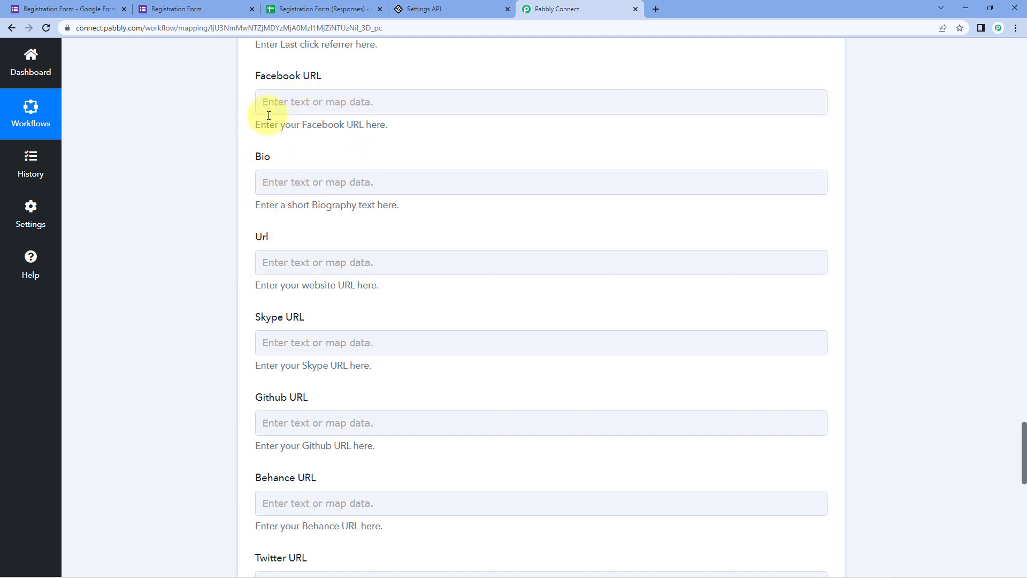
pyautogui.scroll(-1, 329, 117)
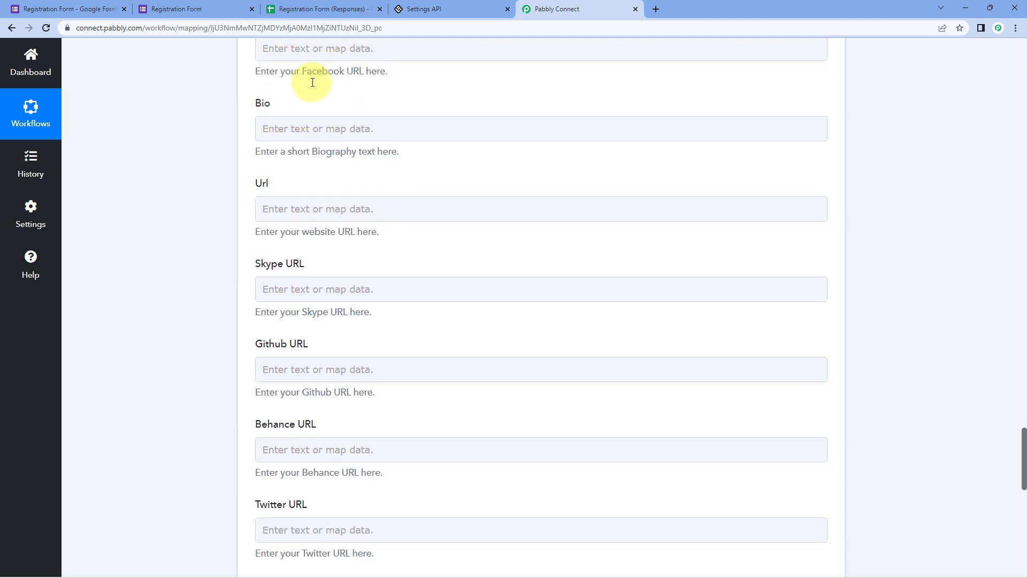
pyautogui.scroll(-3, 342, 101)
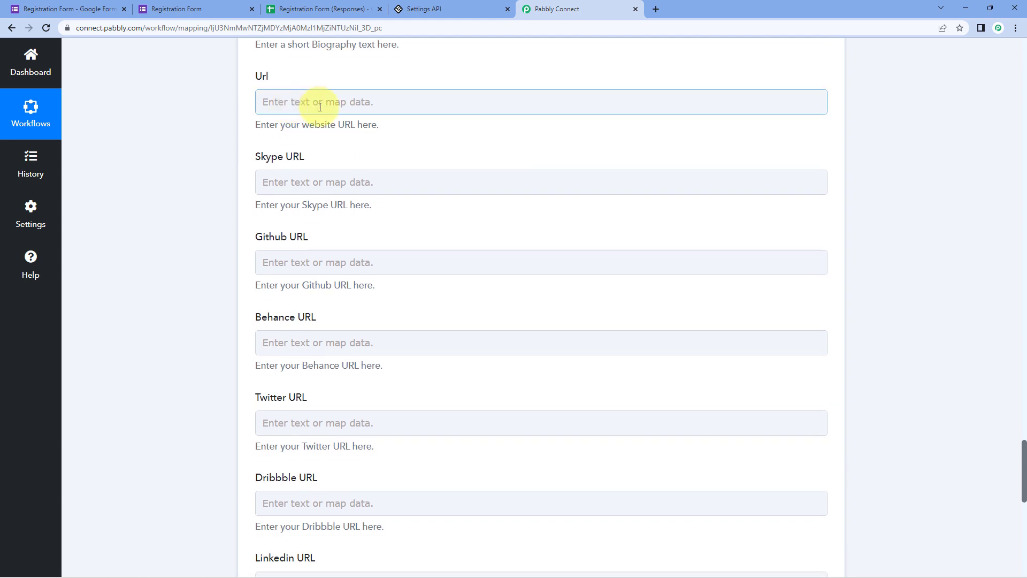
pyautogui.scroll(-4, 229, 165)
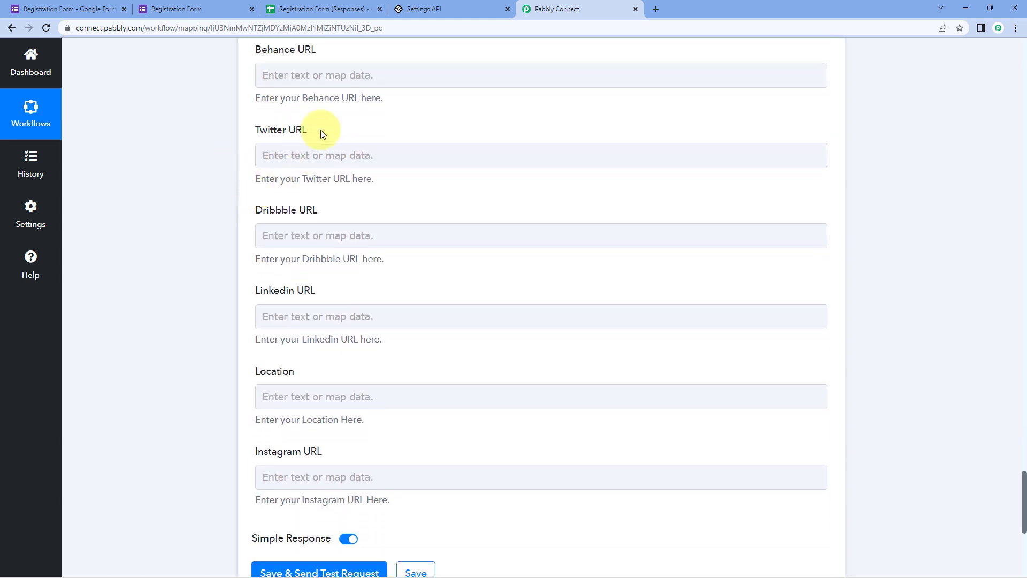
# - Save the LearnWorlds Create User action and send a test request
pyautogui.click(367, 74)
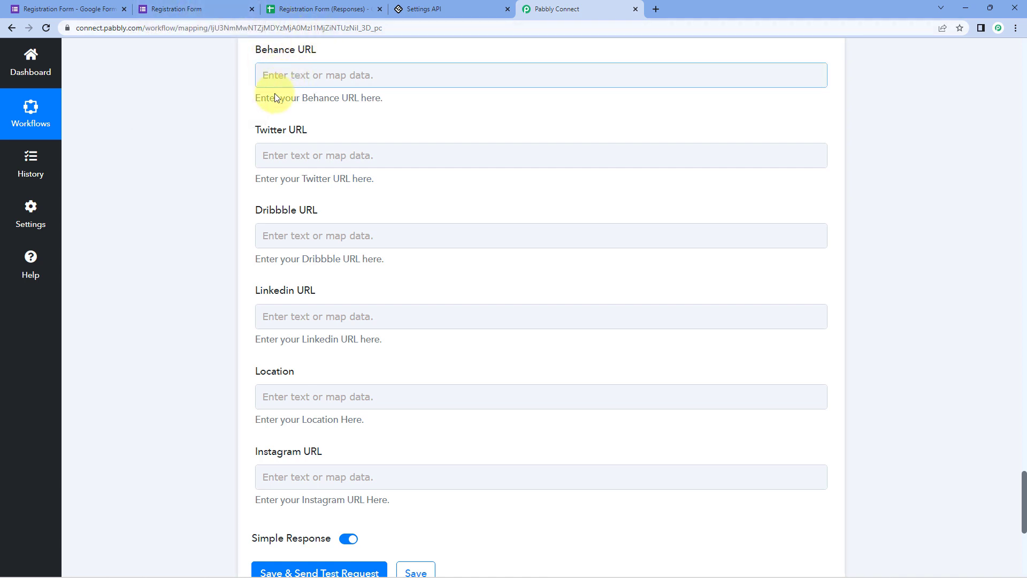
pyautogui.click(271, 156)
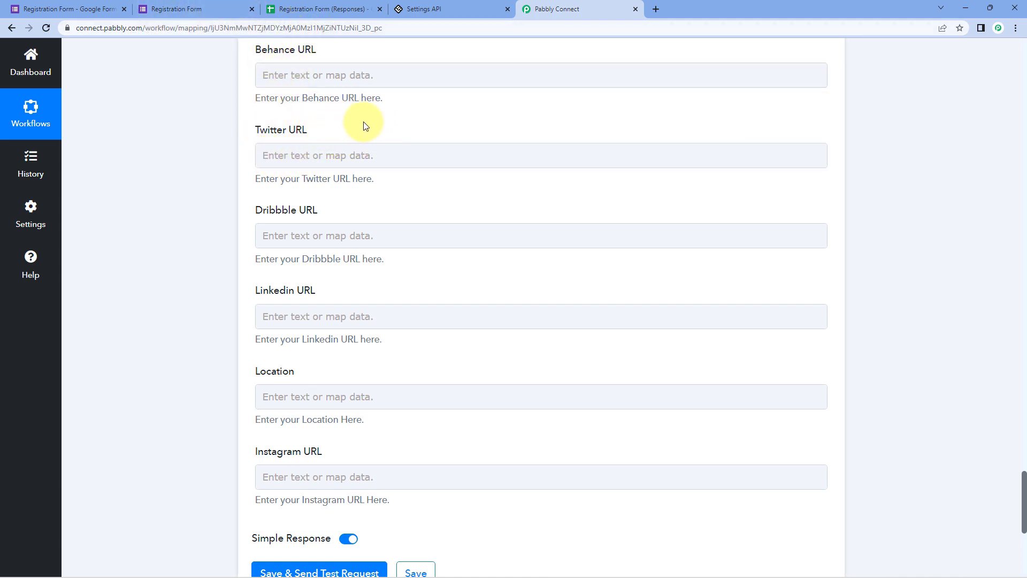
pyautogui.scroll(-4, 242, 220)
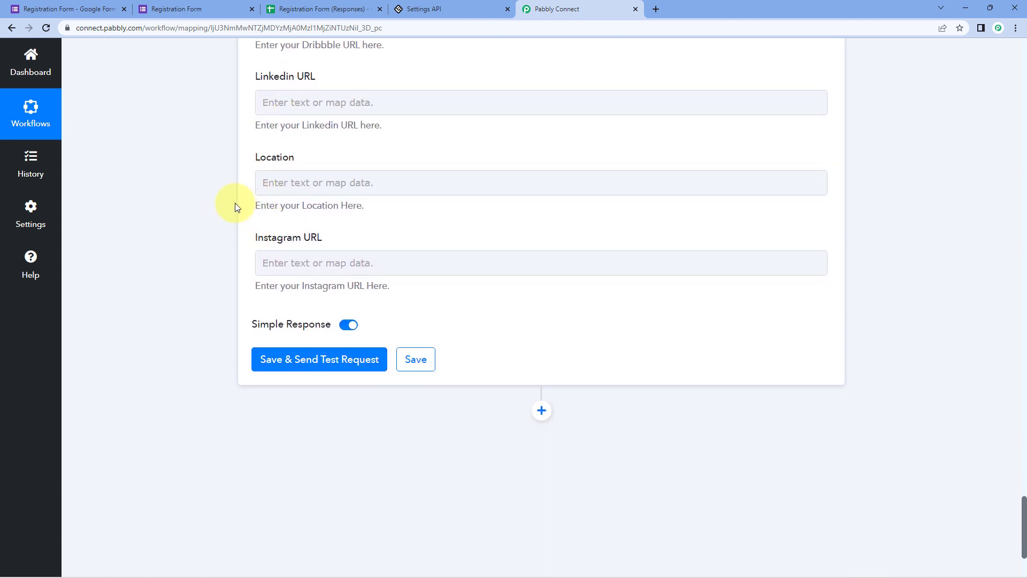
pyautogui.click(341, 362)
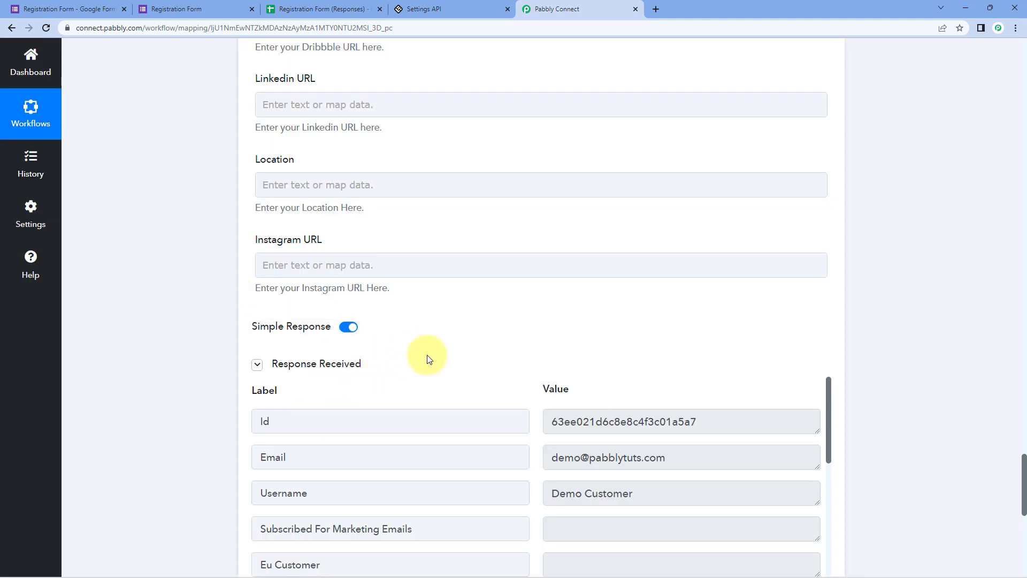
# - Review the returned user's Id, email, username and role User against the submitted form
pyautogui.scroll(-2, 534, 248)
pyautogui.scroll(-1, 534, 247)
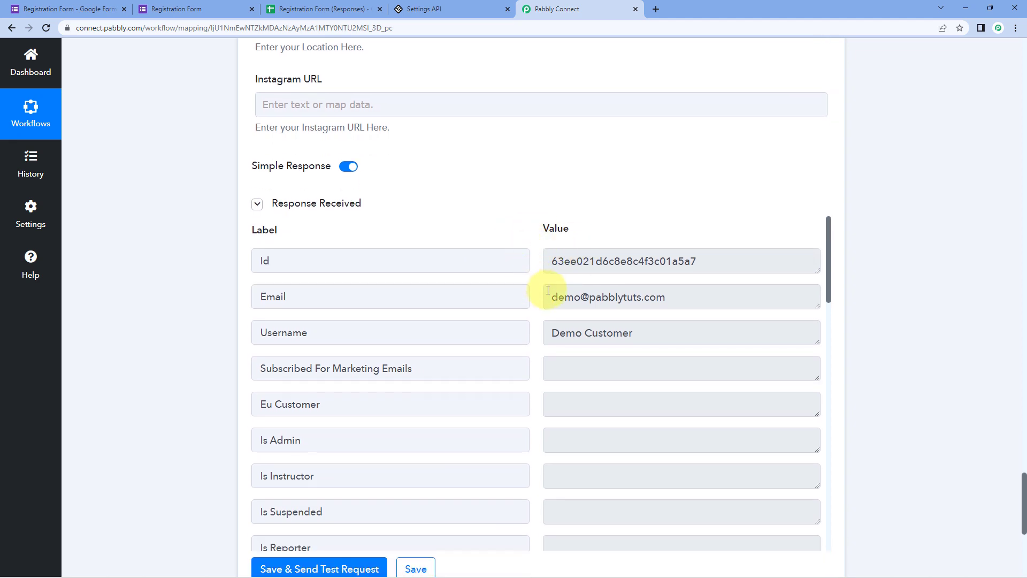
pyautogui.scroll(-10, 546, 344)
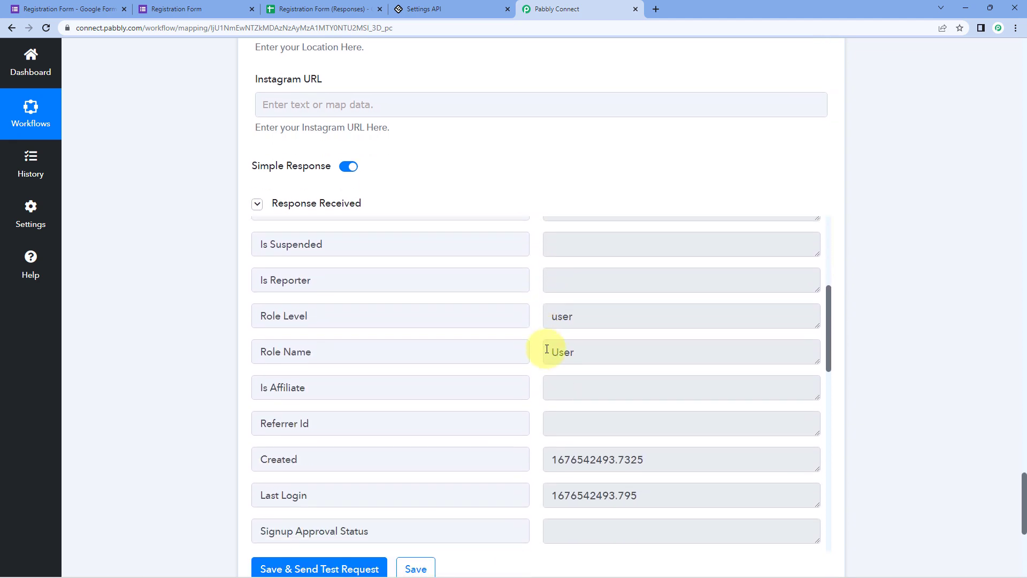
pyautogui.scroll(10, 546, 349)
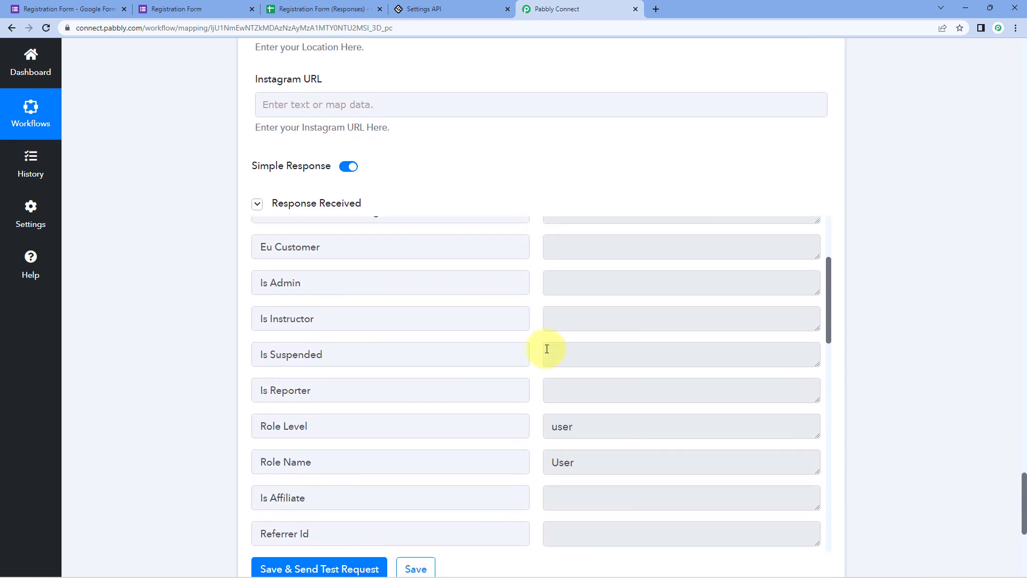
pyautogui.scroll(19, 520, 222)
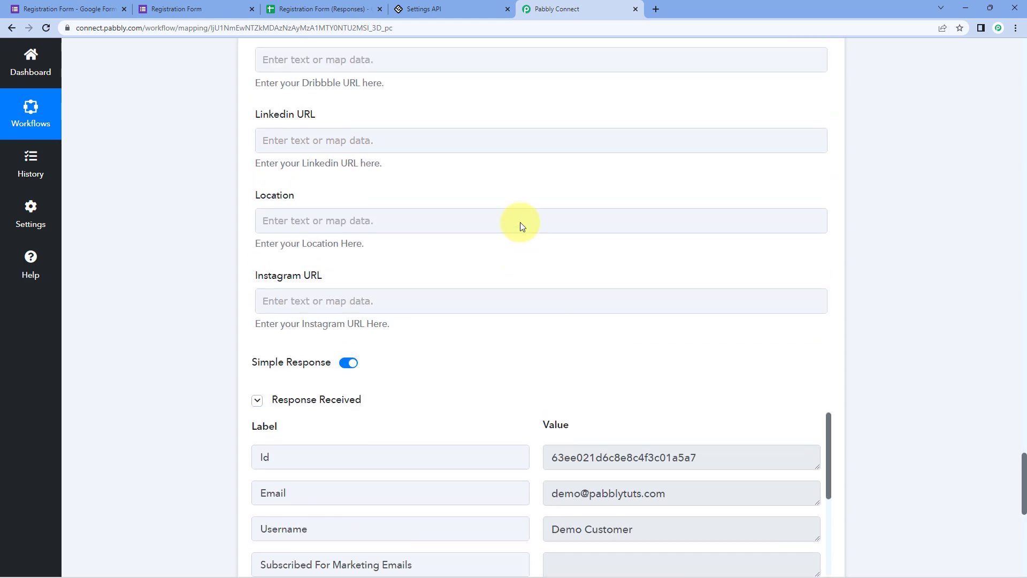
pyautogui.scroll(20, 522, 227)
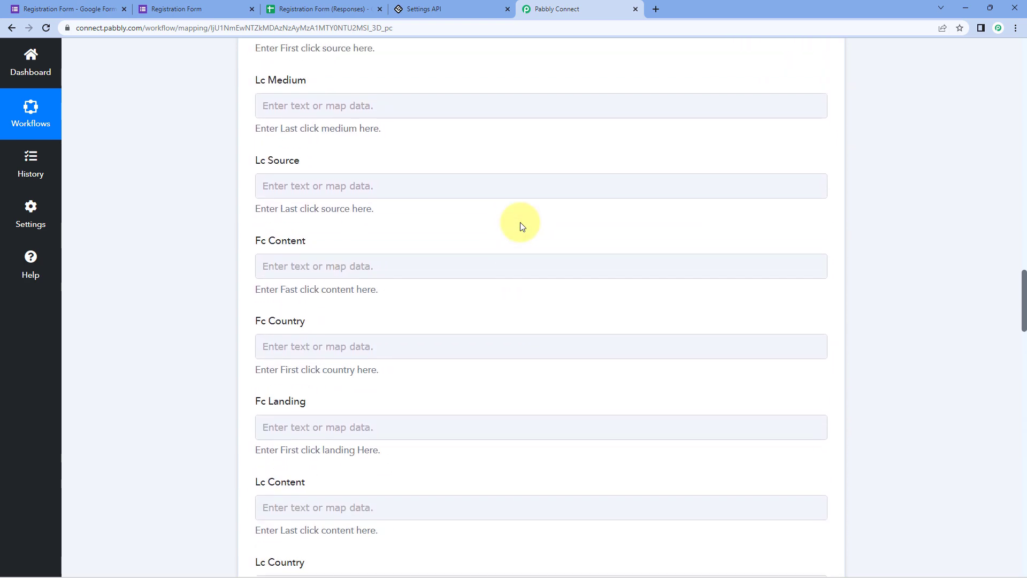
pyautogui.scroll(4, 520, 222)
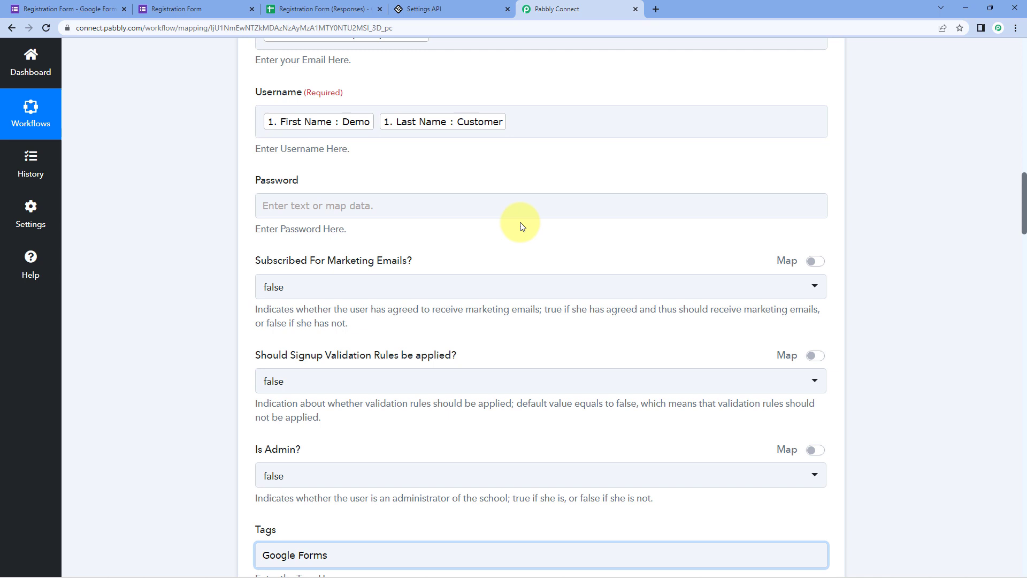
pyautogui.click(195, 8)
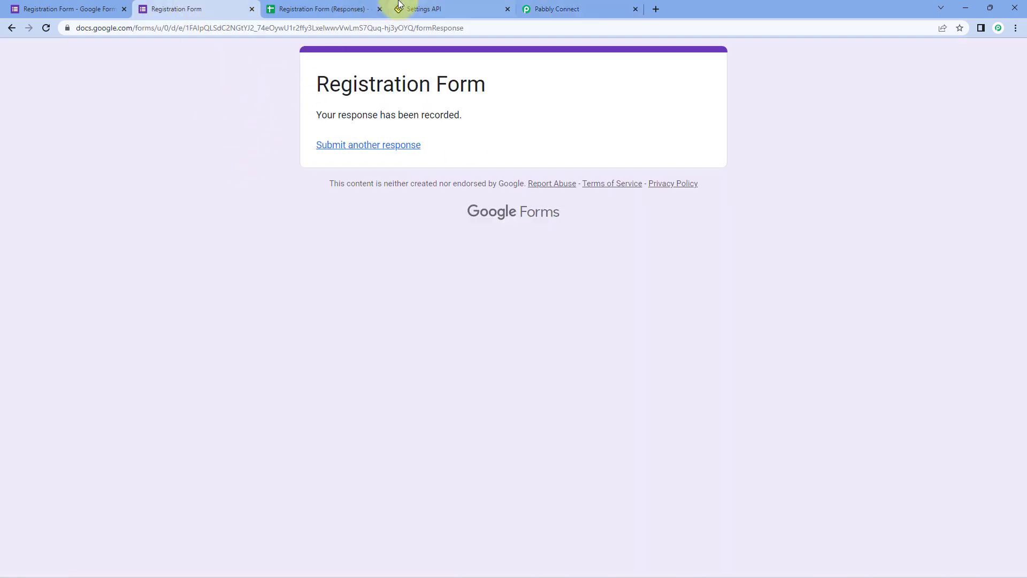
pyautogui.click(571, 5)
pyautogui.scroll(2, 413, 120)
pyautogui.scroll(1, 407, 115)
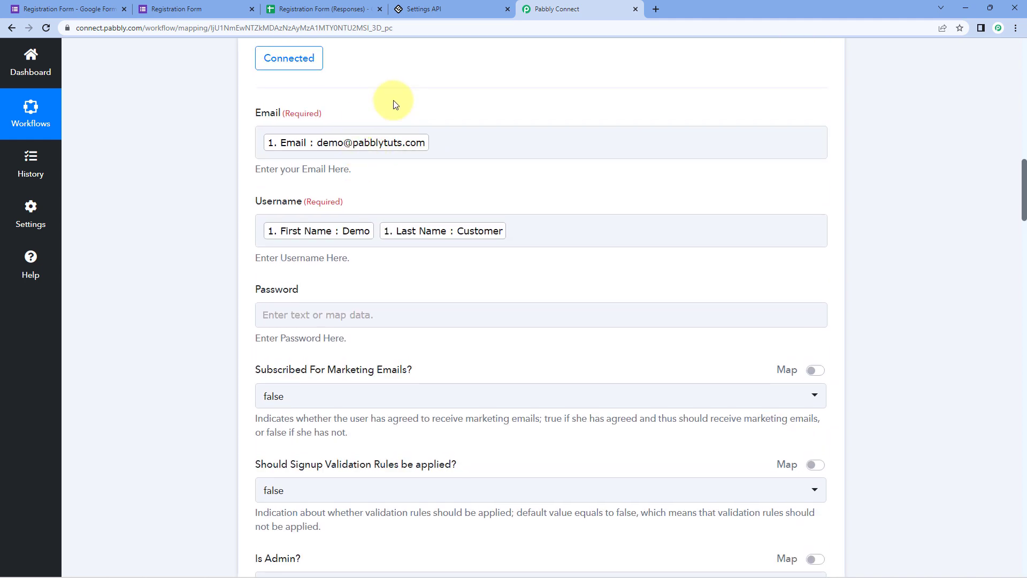
# - Show LearnWorlds' All users list and view the Demo Customer's user details
pyautogui.click(462, 11)
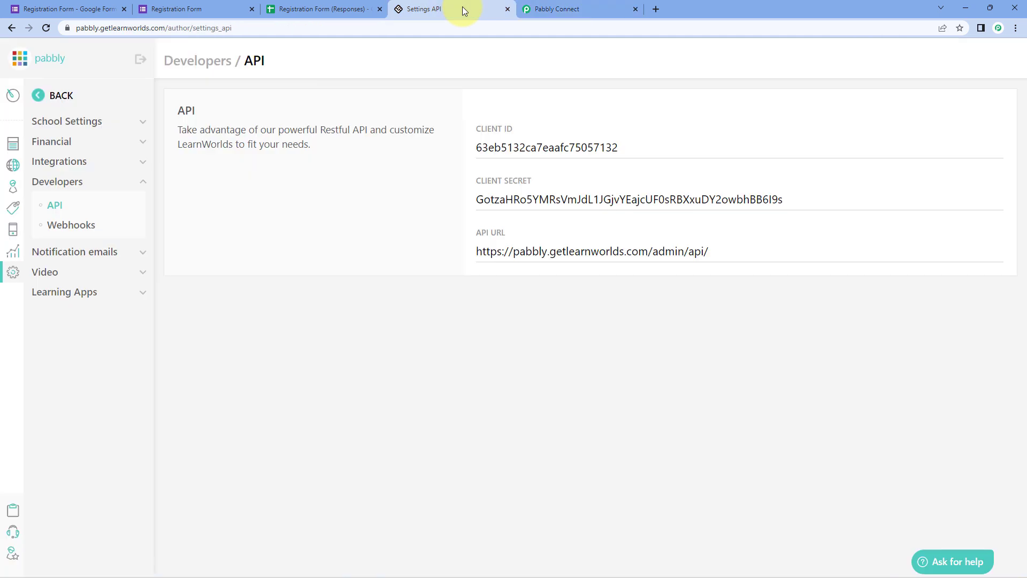
pyautogui.click(13, 189)
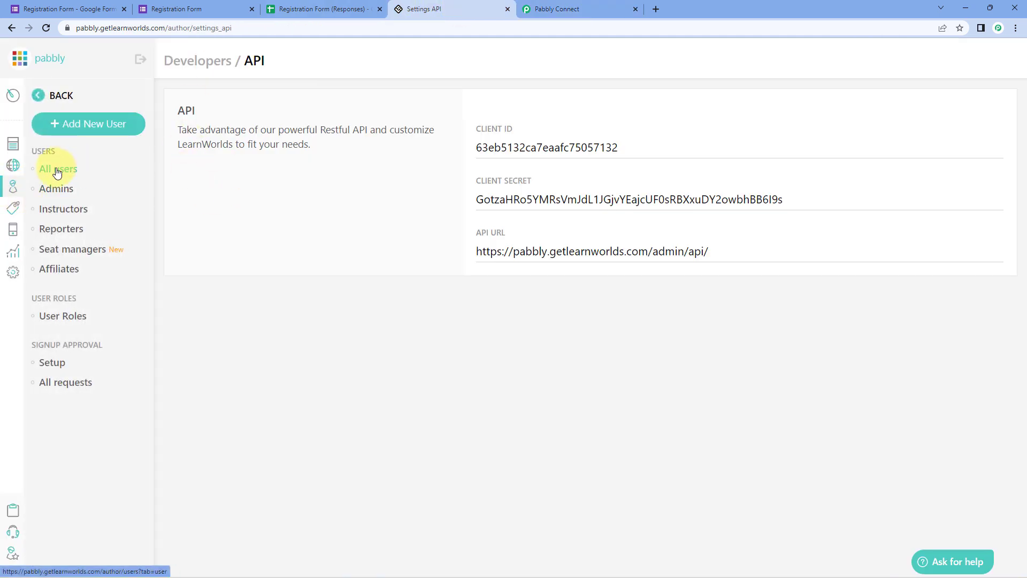
pyautogui.click(57, 172)
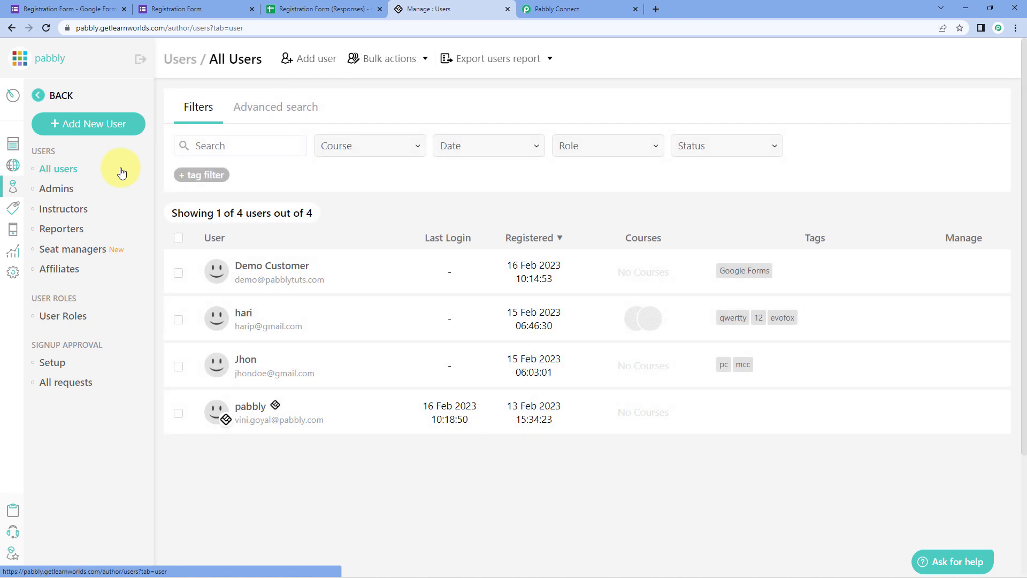
pyautogui.click(273, 270)
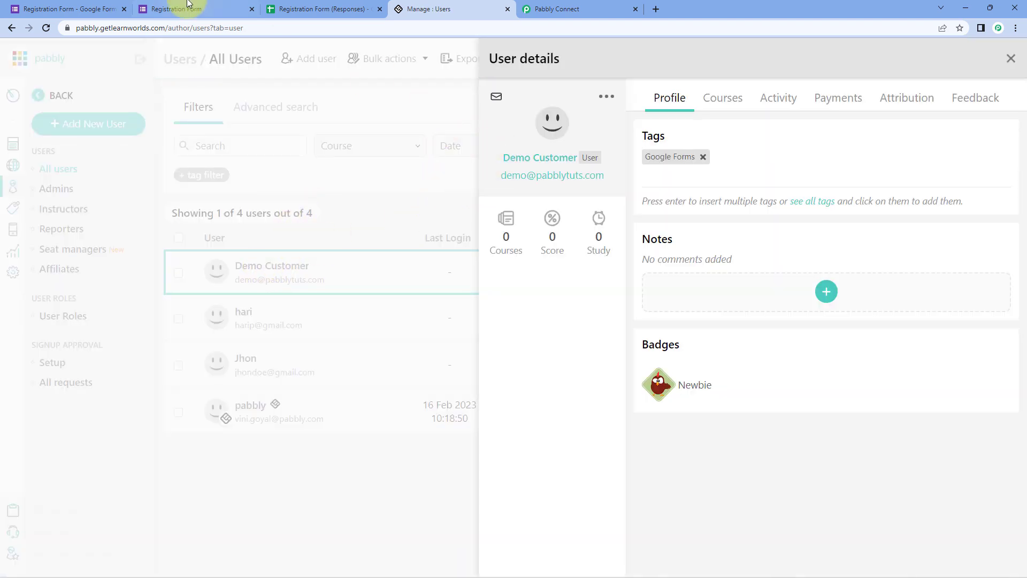
# - Compare the user's Google Forms tag with the form and workflow, then close the details panel
pyautogui.click(189, 6)
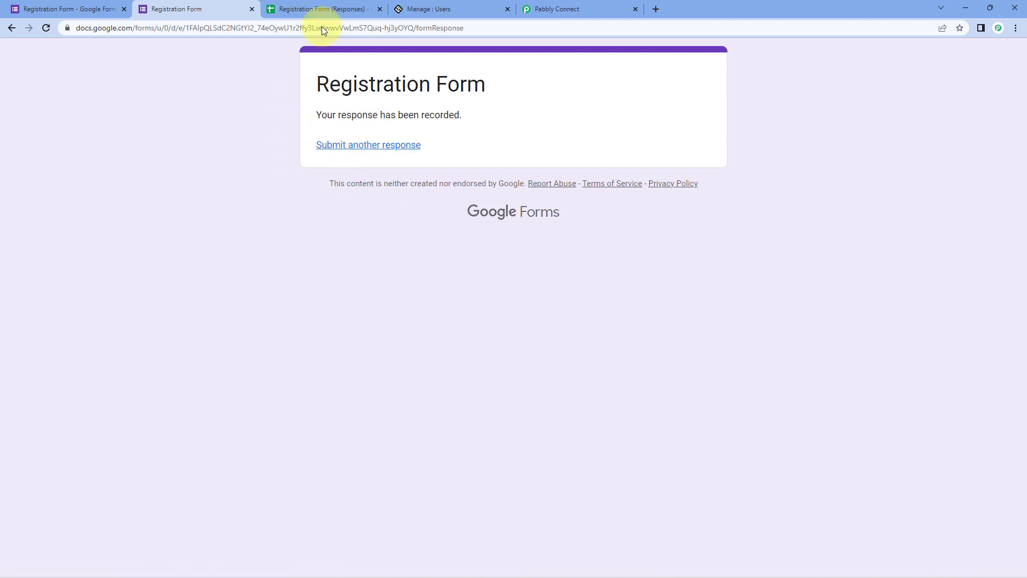
pyautogui.click(436, 9)
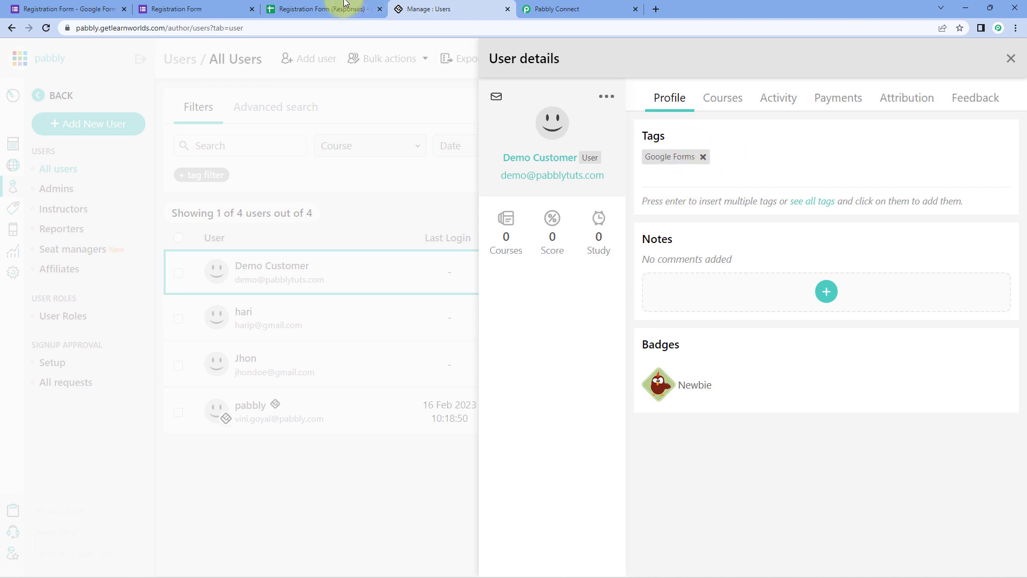
pyautogui.click(567, 9)
pyautogui.scroll(-6, 236, 201)
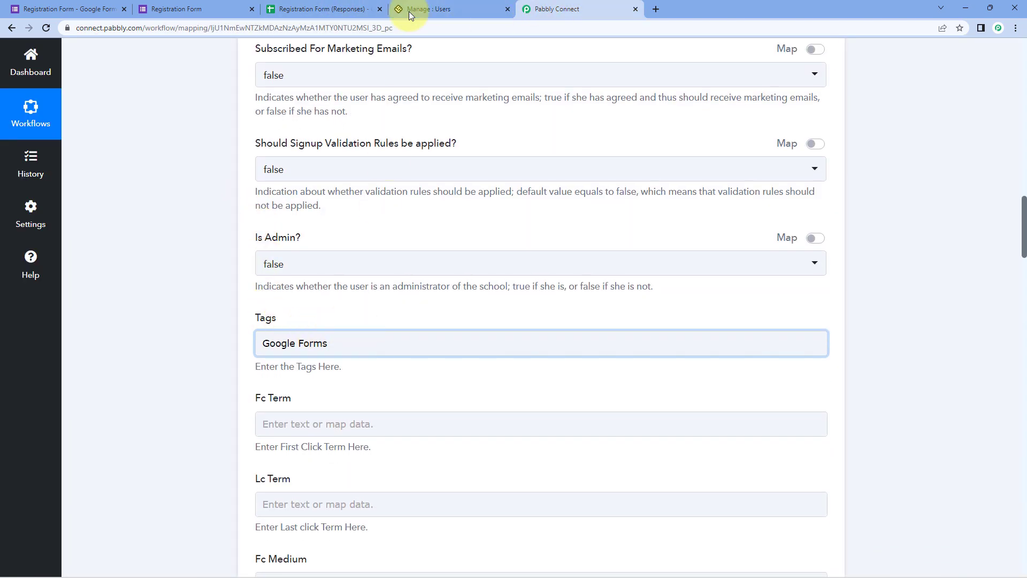
pyautogui.click(408, 11)
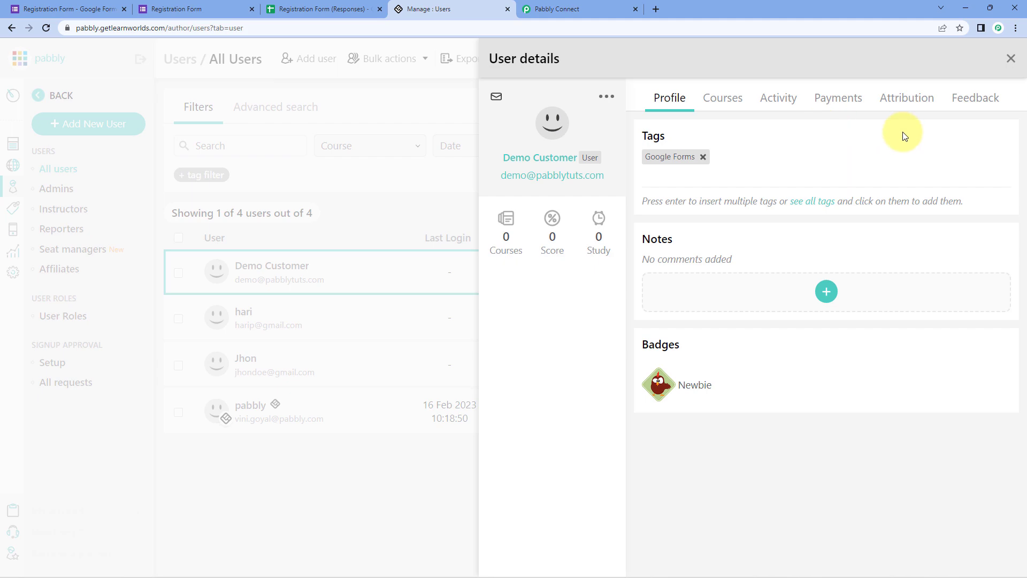
pyautogui.click(1010, 63)
# - Collapse the Google Forms trigger step back to the two-step workflow overview
pyautogui.click(567, 9)
pyautogui.scroll(4, 883, 239)
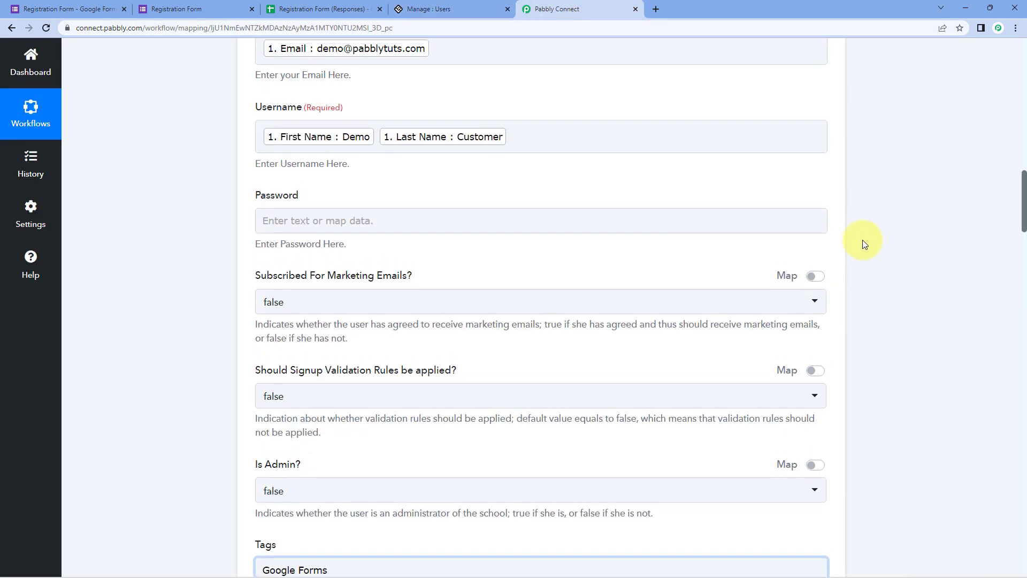
pyautogui.scroll(15, 862, 240)
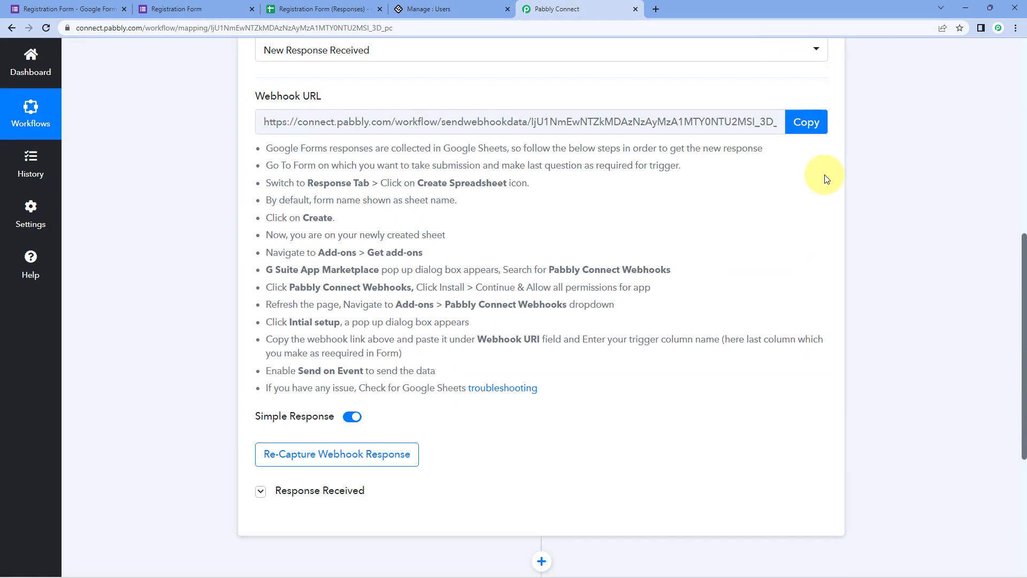
pyautogui.scroll(5, 825, 177)
pyautogui.click(823, 133)
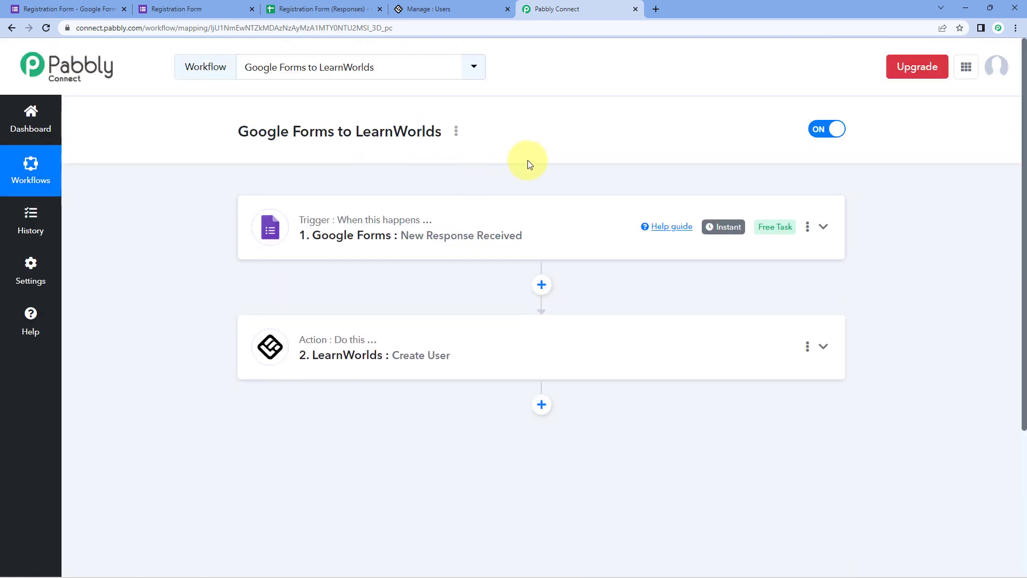
# - Glance at the LearnWorlds users list and workflow, ending on the Registration Form page
pyautogui.click(201, 8)
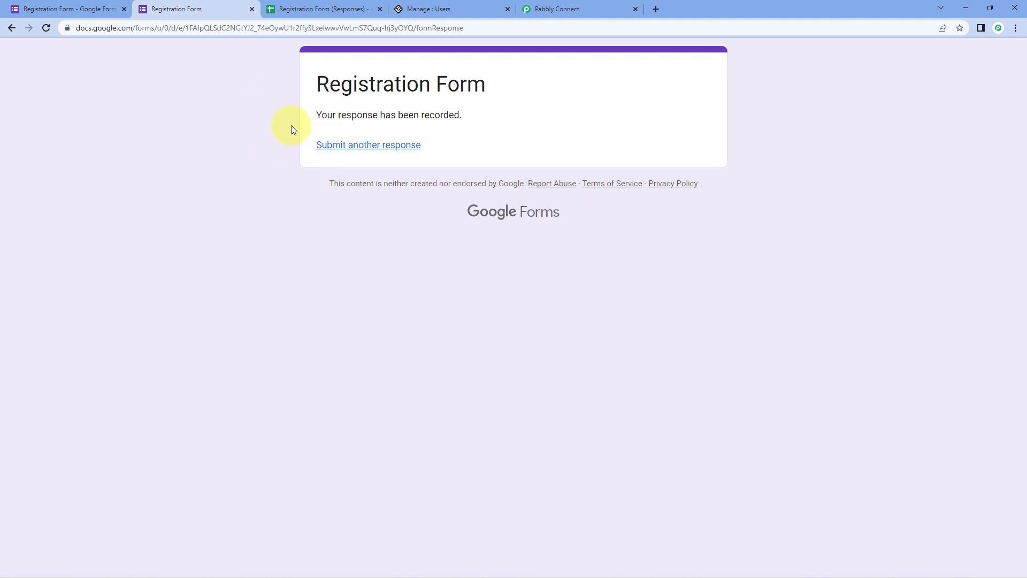
pyautogui.click(444, 9)
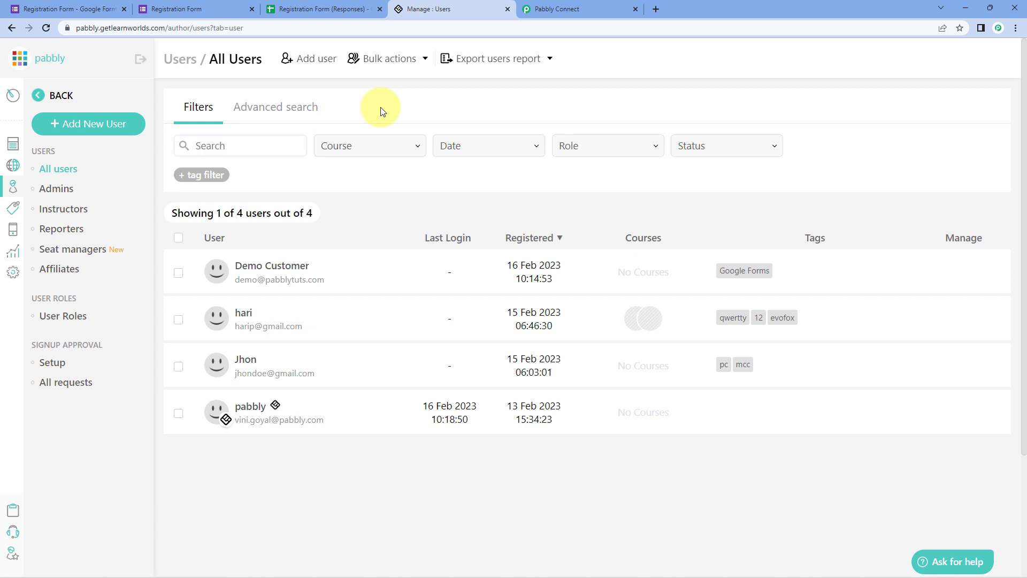
pyautogui.click(596, 7)
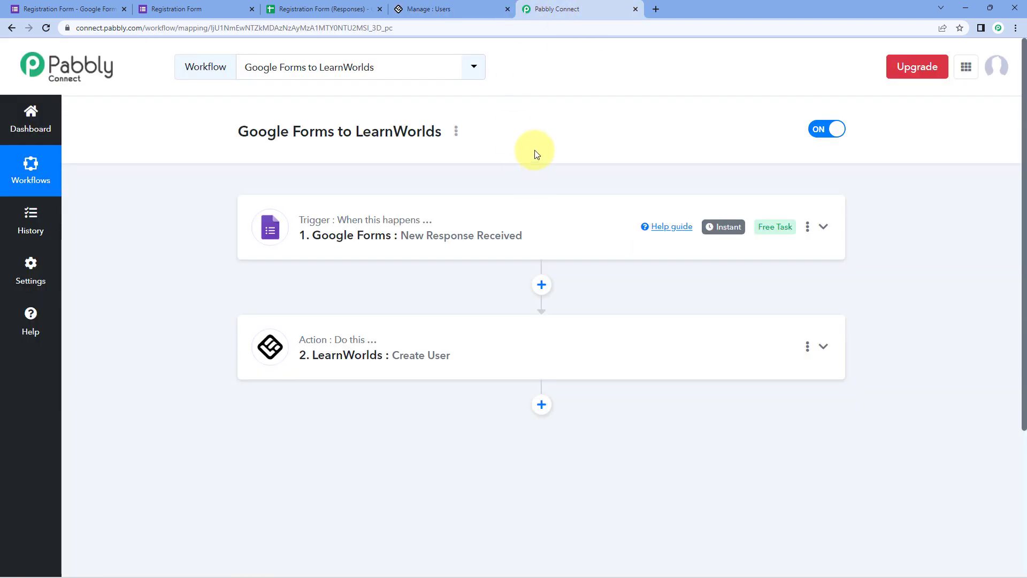
pyautogui.click(171, 5)
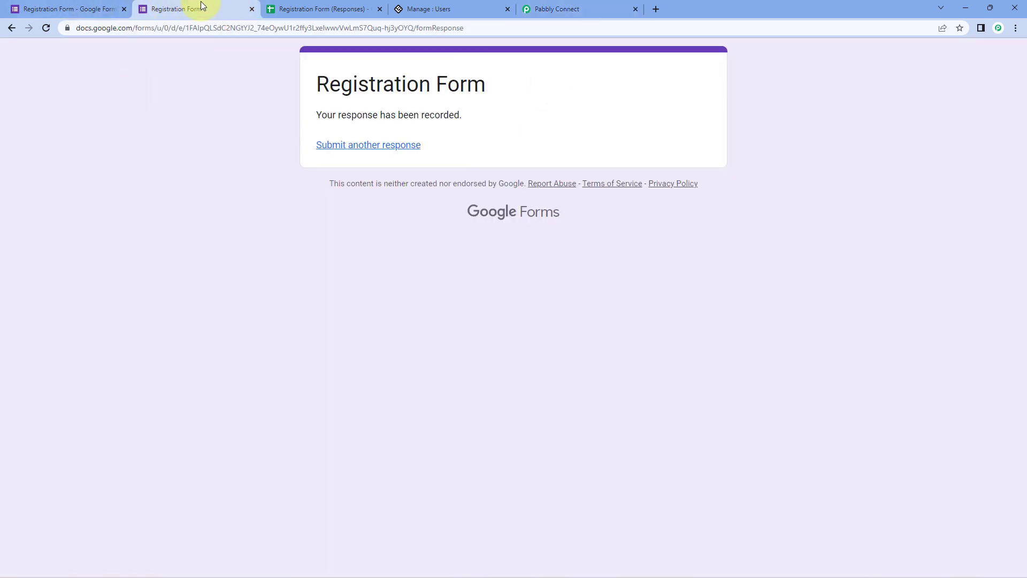
# - Reload the Registration Form and enter the test customer's first and last name
pyautogui.press('F5')
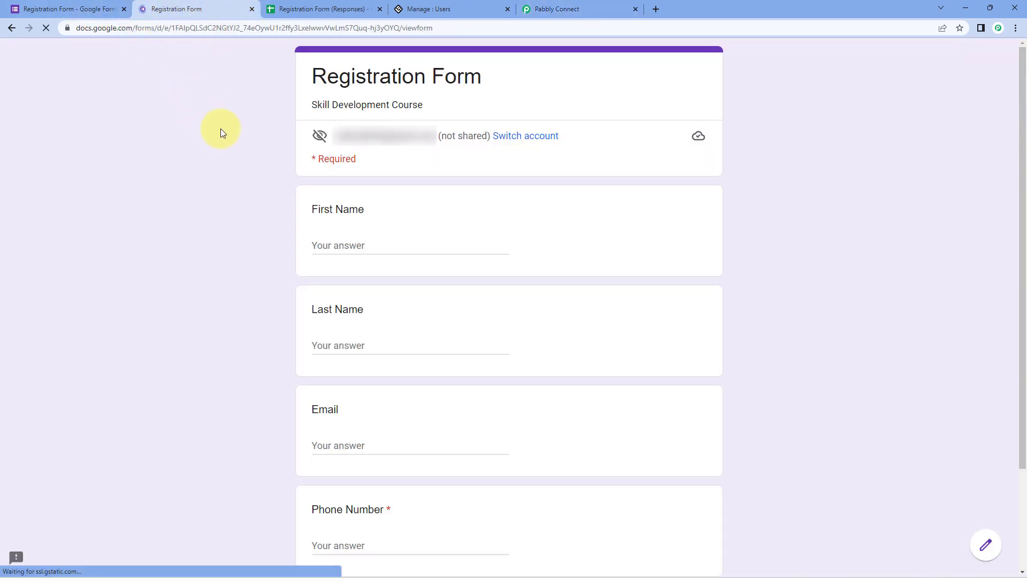
pyautogui.scroll(-3, 247, 162)
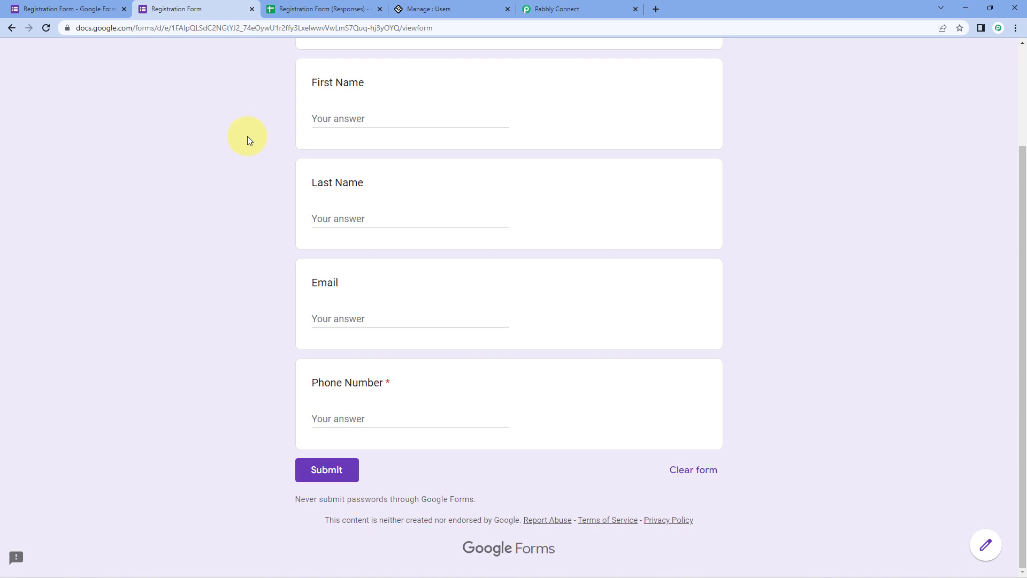
pyautogui.click(355, 118)
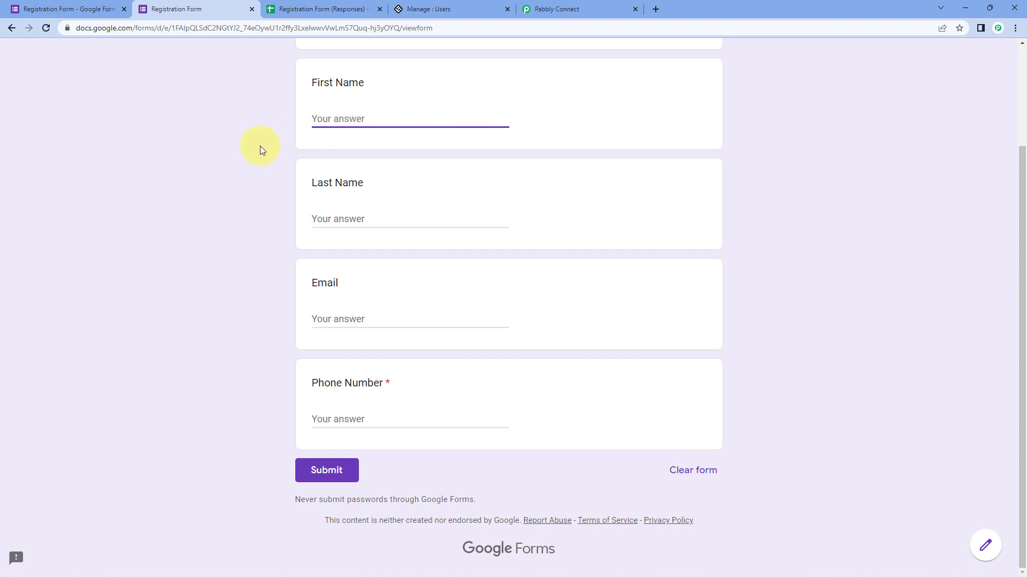
pyautogui.write('Test')
pyautogui.press('Tab')
pyautogui.write('U')
pyautogui.press('BackSpace')
pyautogui.write('Customer')
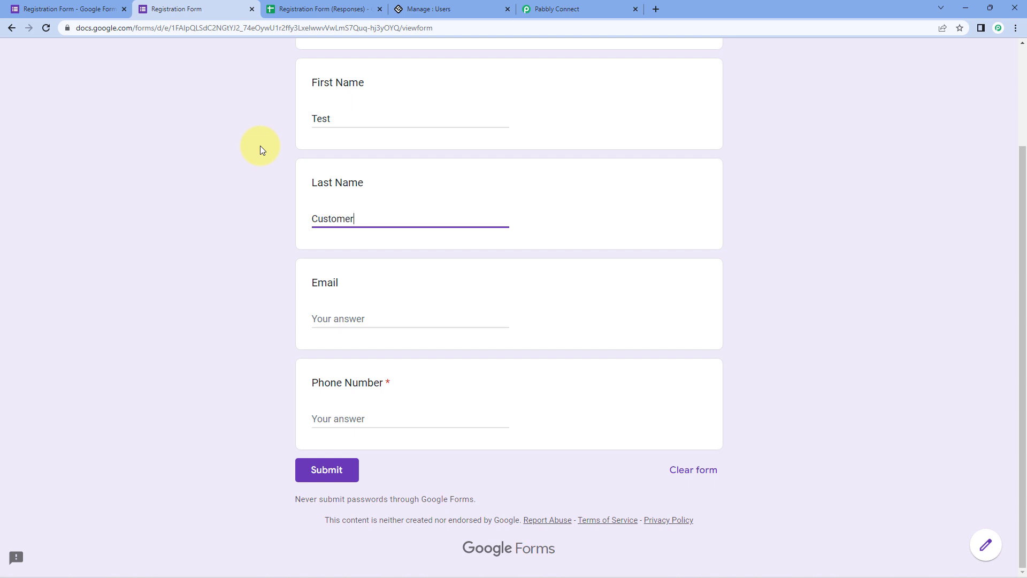
# - Fill in the test customer's email and phone number and submit the response
pyautogui.press('Tab')
pyautogui.write('t')
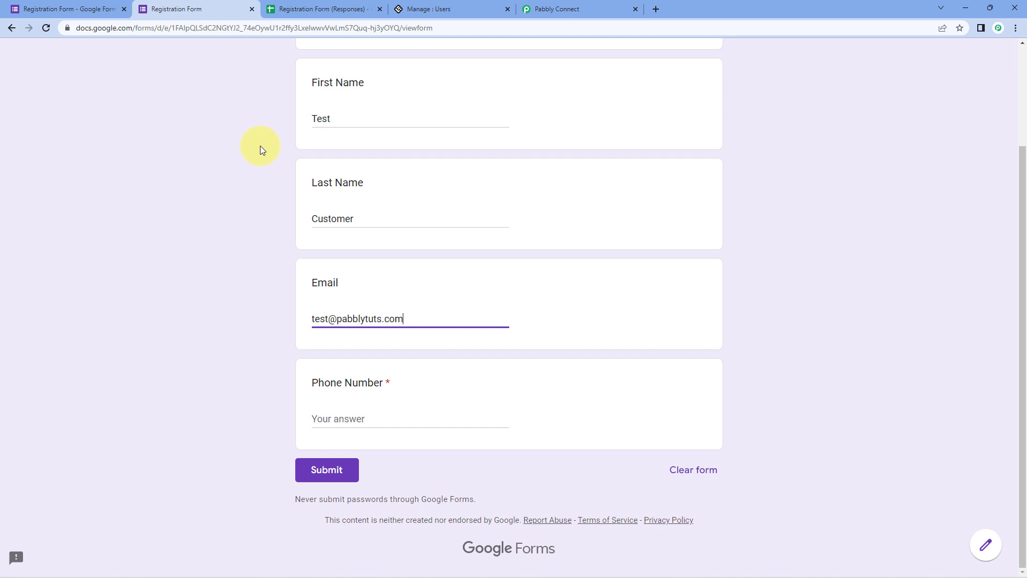
pyautogui.press('Tab')
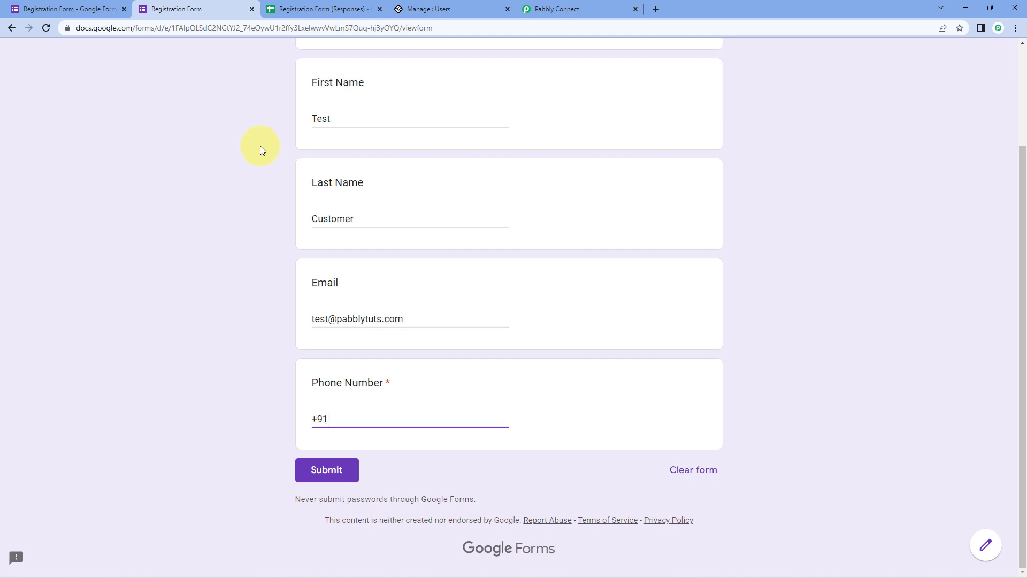
pyautogui.write('0000*0')
pyautogui.click(318, 471)
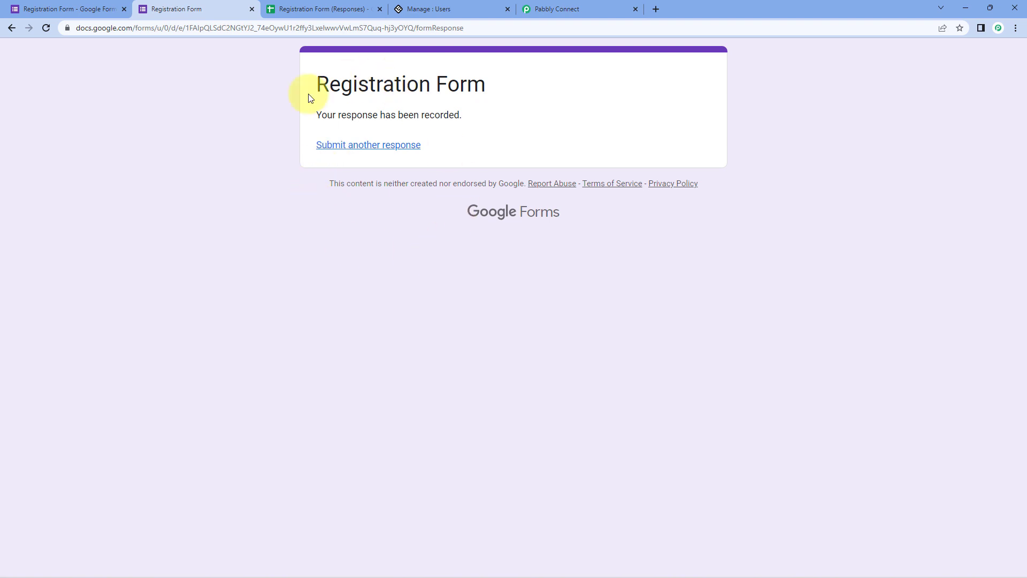
# - Reload the LearnWorlds users (now 5), confirm the test customer's Google Forms tag, and return to Pabbly
pyautogui.click(454, 7)
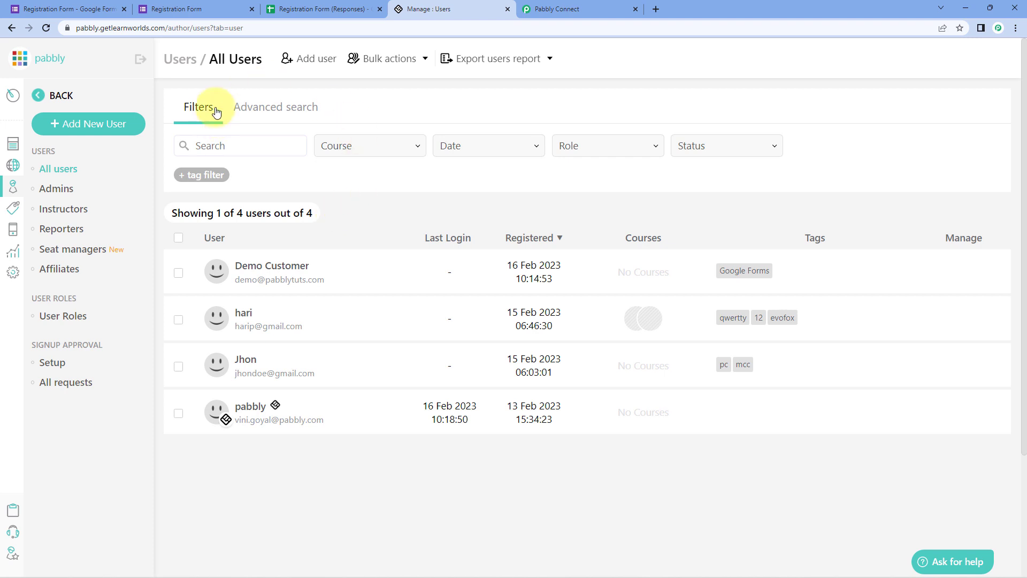
pyautogui.click(46, 28)
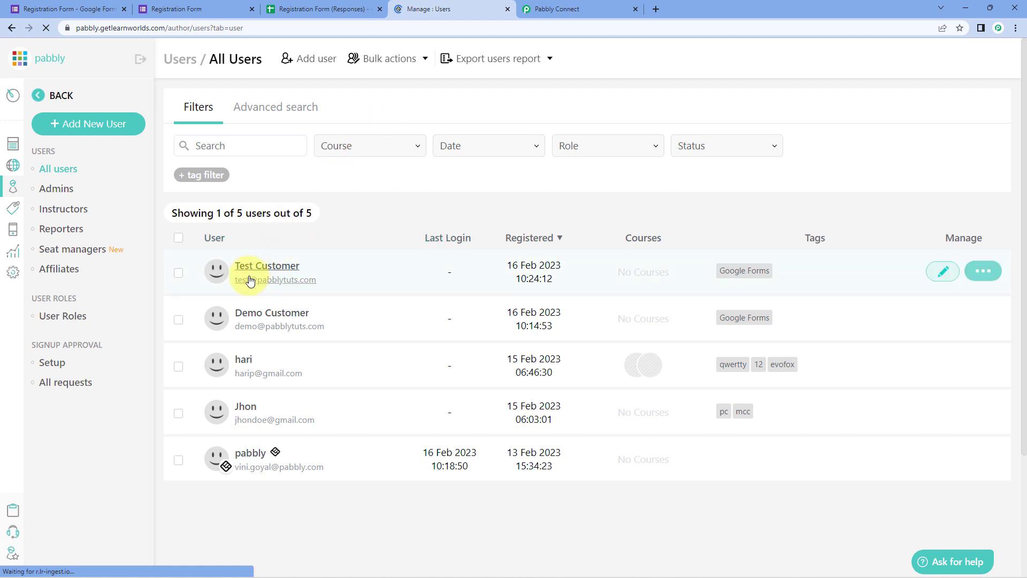
pyautogui.click(268, 267)
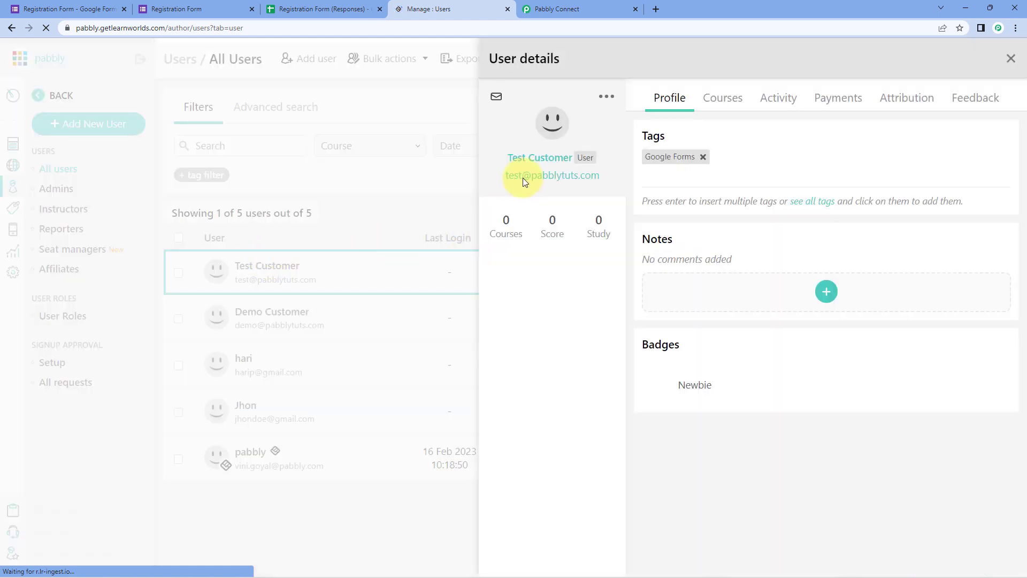
pyautogui.click(245, 15)
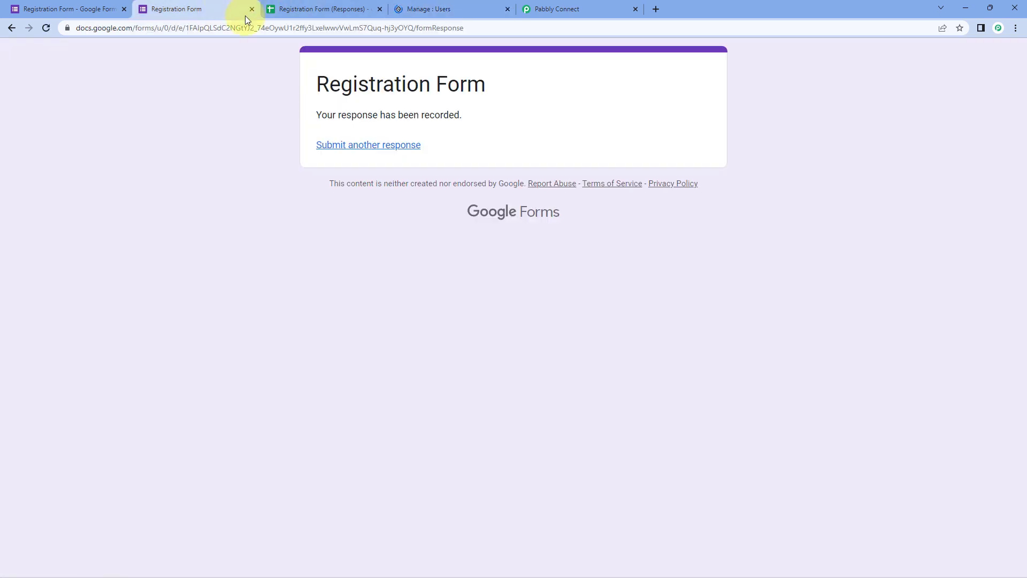
pyautogui.click(427, 8)
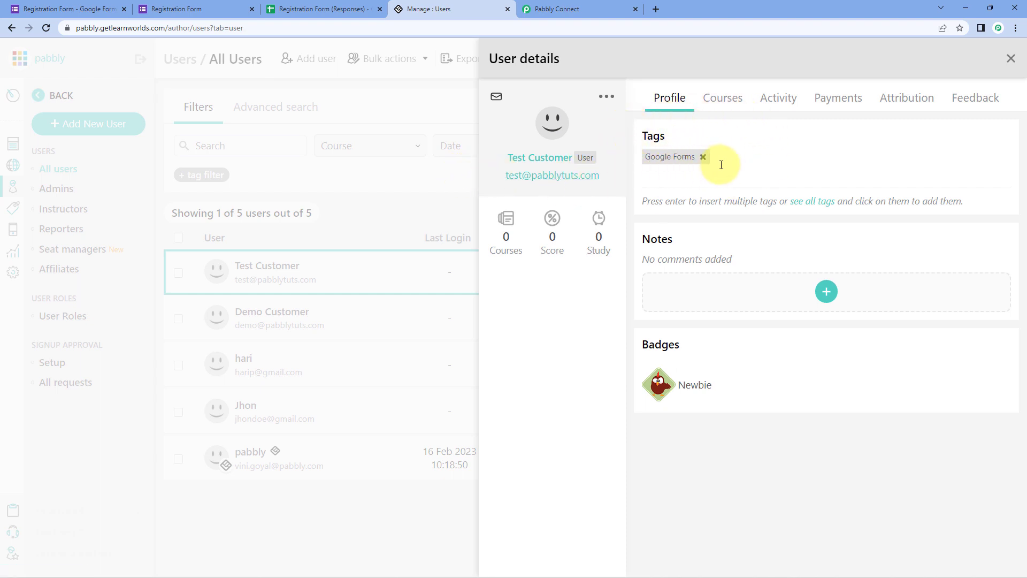
pyautogui.click(605, 8)
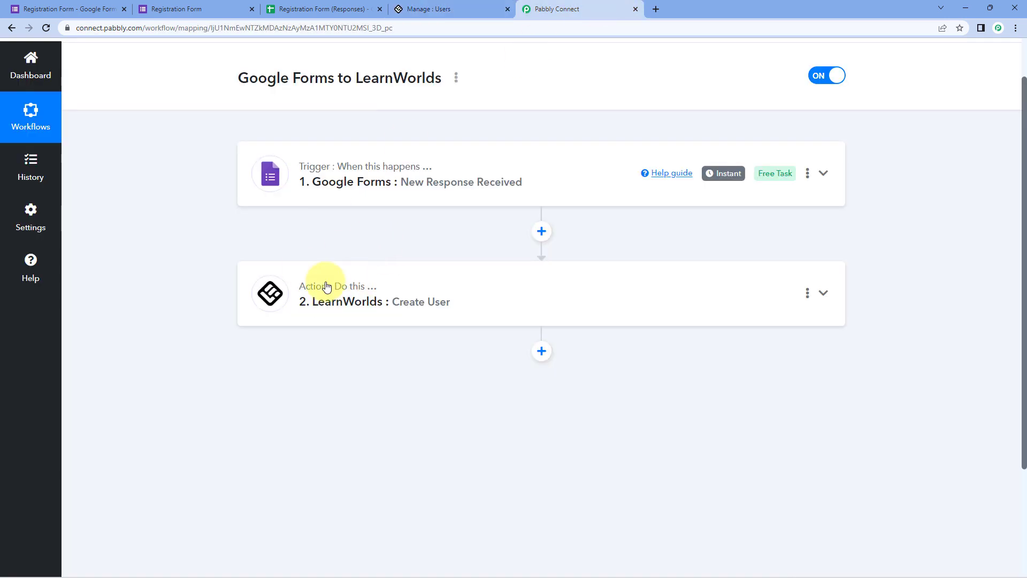
pyautogui.scroll(1, 519, 172)
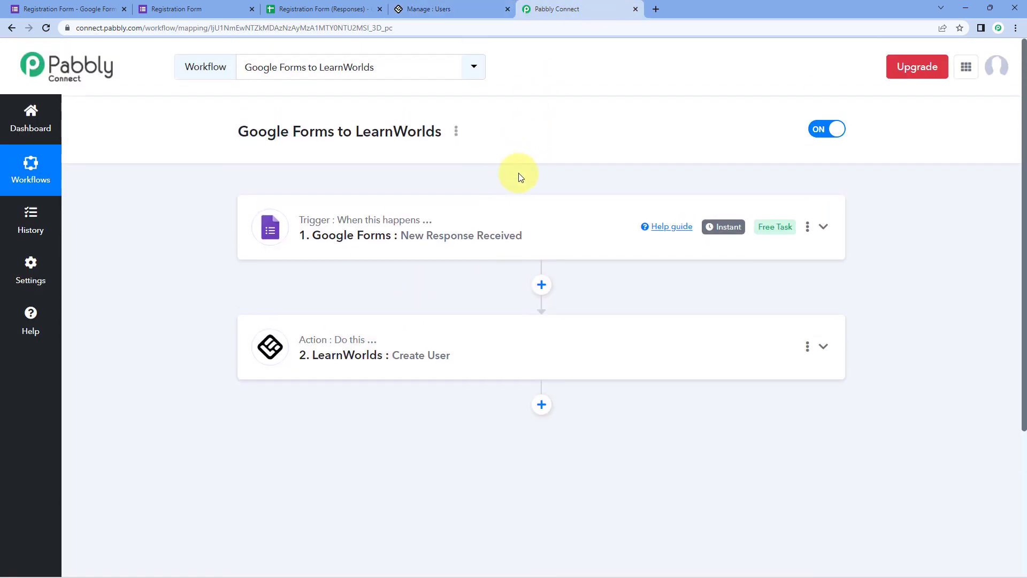